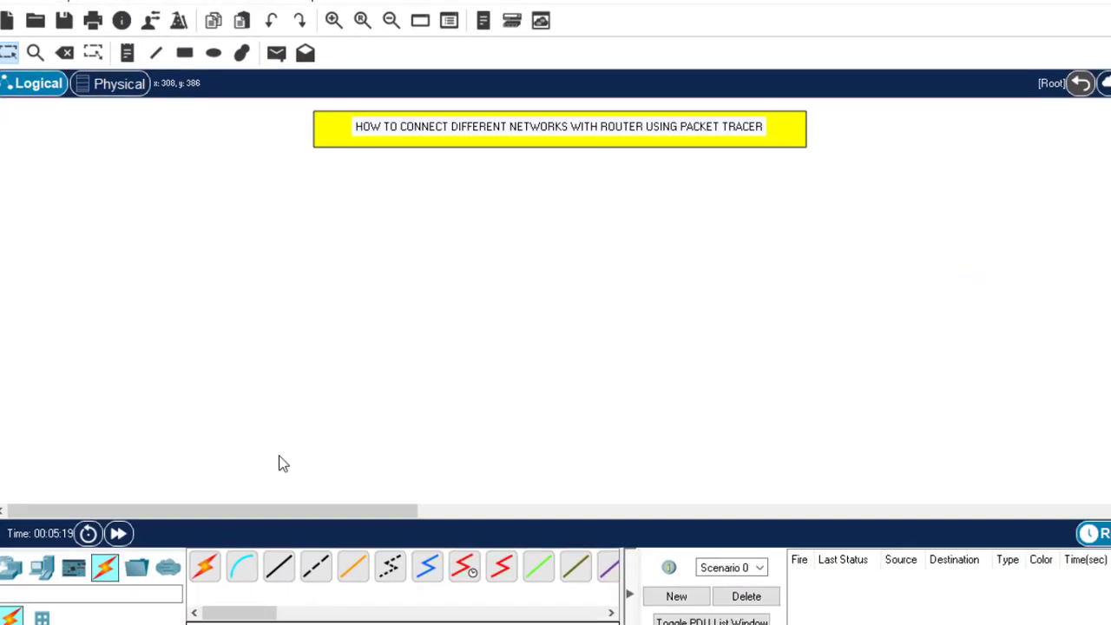
Place a 2911 router with three 2960 switches to its left, right and below
{"action": "left_click", "coordinate": [19, 558]}
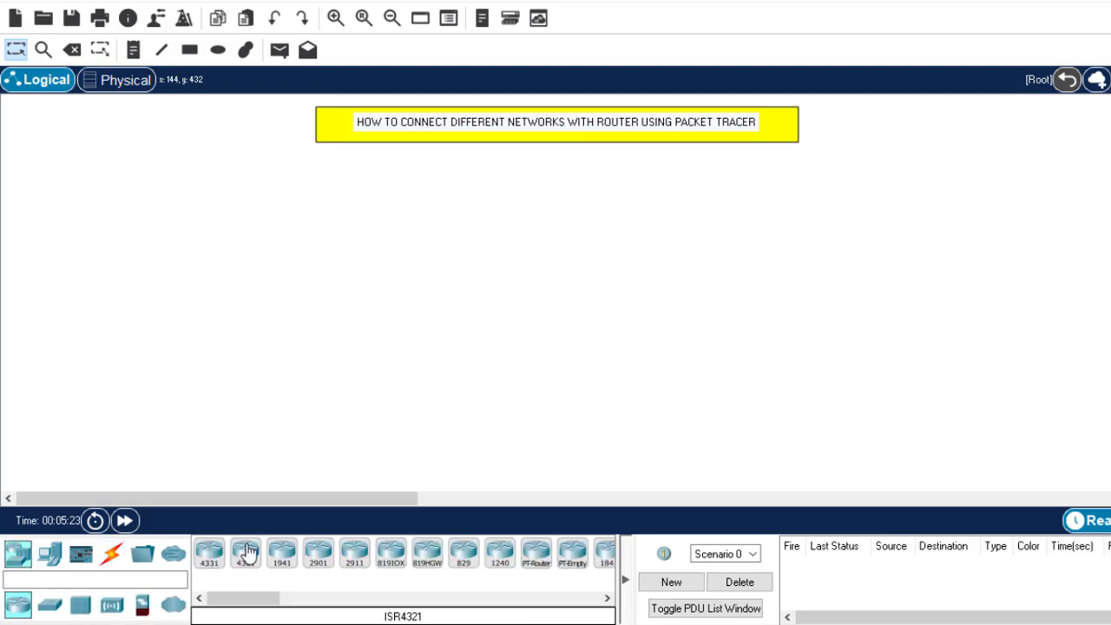
{"action": "left_click_drag", "start_coordinate": [361, 559], "coordinate": [570, 299]}
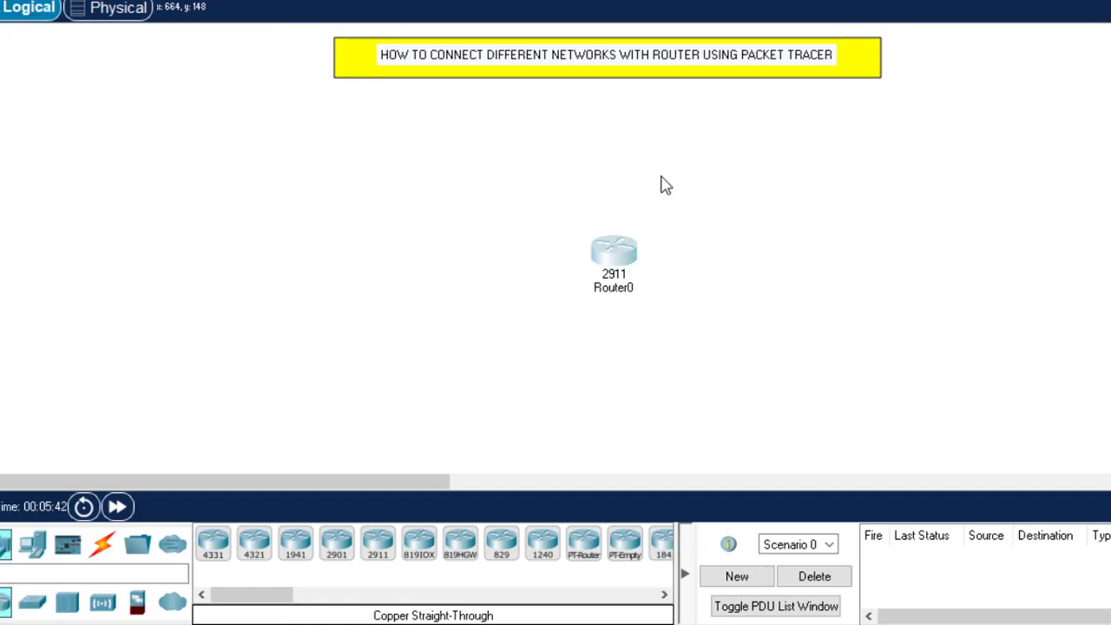
{"action": "left_click", "coordinate": [32, 602]}
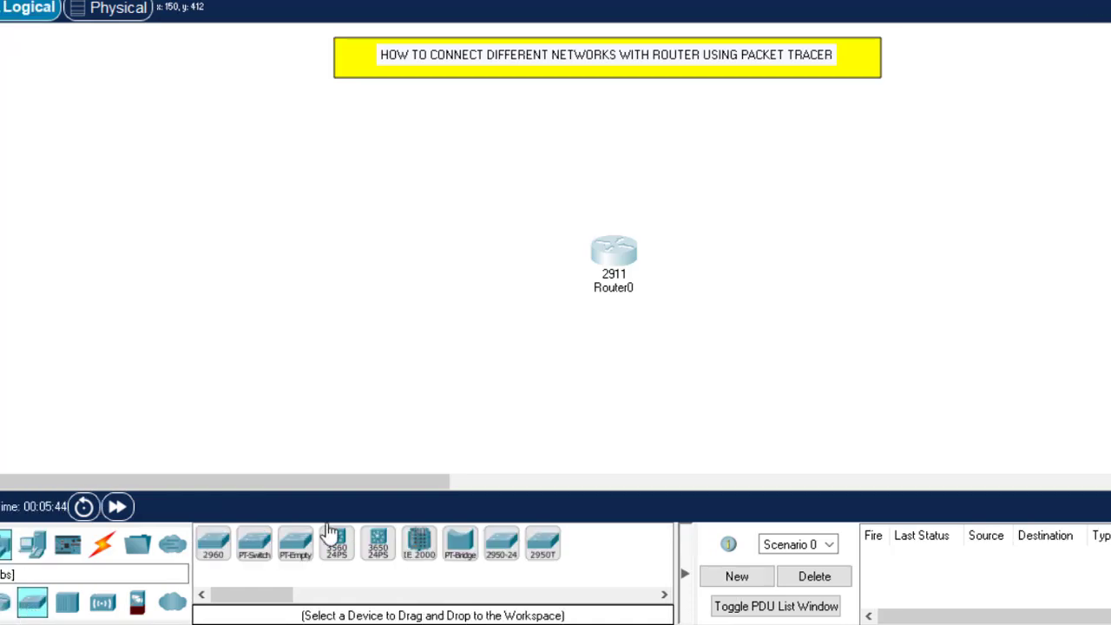
{"action": "left_click_drag", "start_coordinate": [211, 547], "coordinate": [392, 281]}
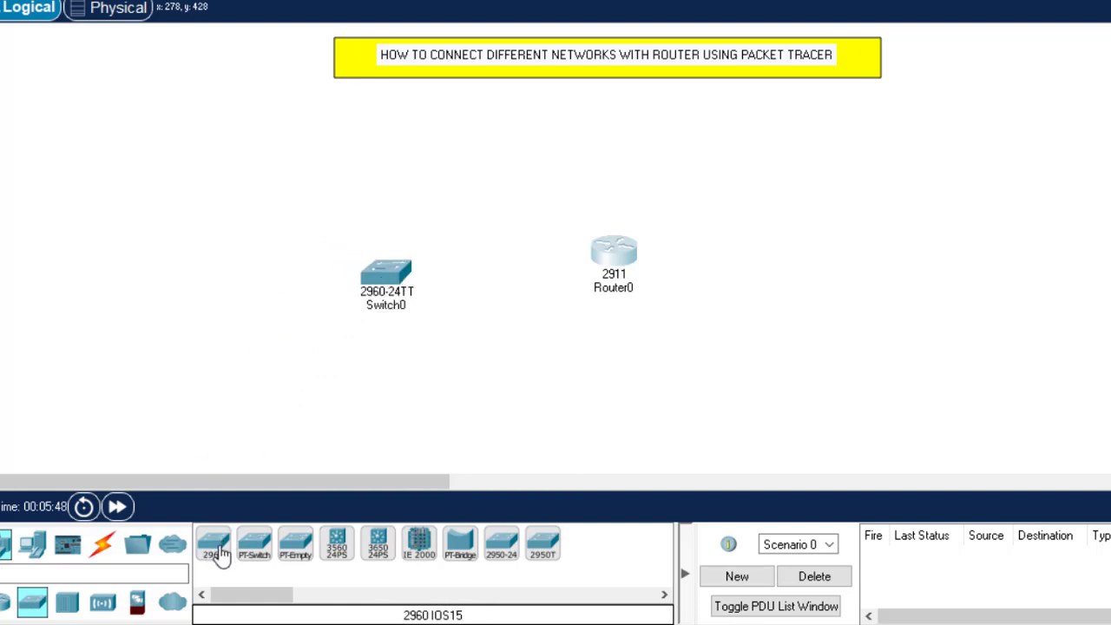
{"action": "left_click_drag", "start_coordinate": [217, 555], "coordinate": [899, 276]}
{"action": "left_click_drag", "start_coordinate": [214, 545], "coordinate": [626, 415]}
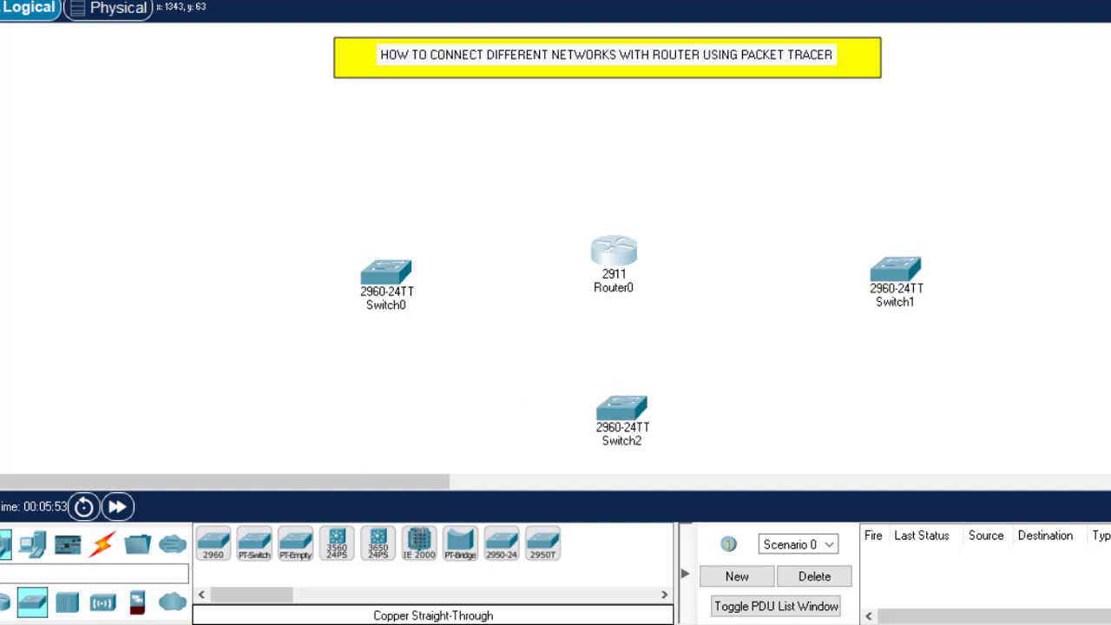
Nudge Router0, Switch0, Switch1 and Switch2 into a tidy, aligned arrangement
{"action": "scroll", "coordinate": [634, 185], "scroll_direction": "down", "scroll_amount": 3}
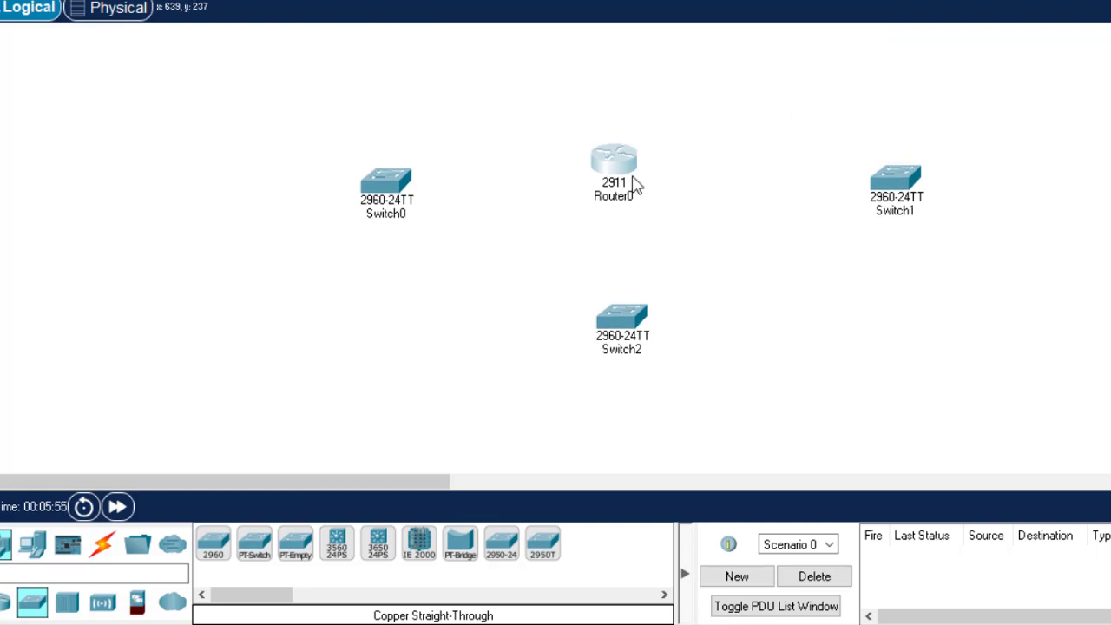
{"action": "left_click_drag", "start_coordinate": [613, 168], "coordinate": [631, 166]}
{"action": "left_click_drag", "start_coordinate": [631, 314], "coordinate": [627, 306]}
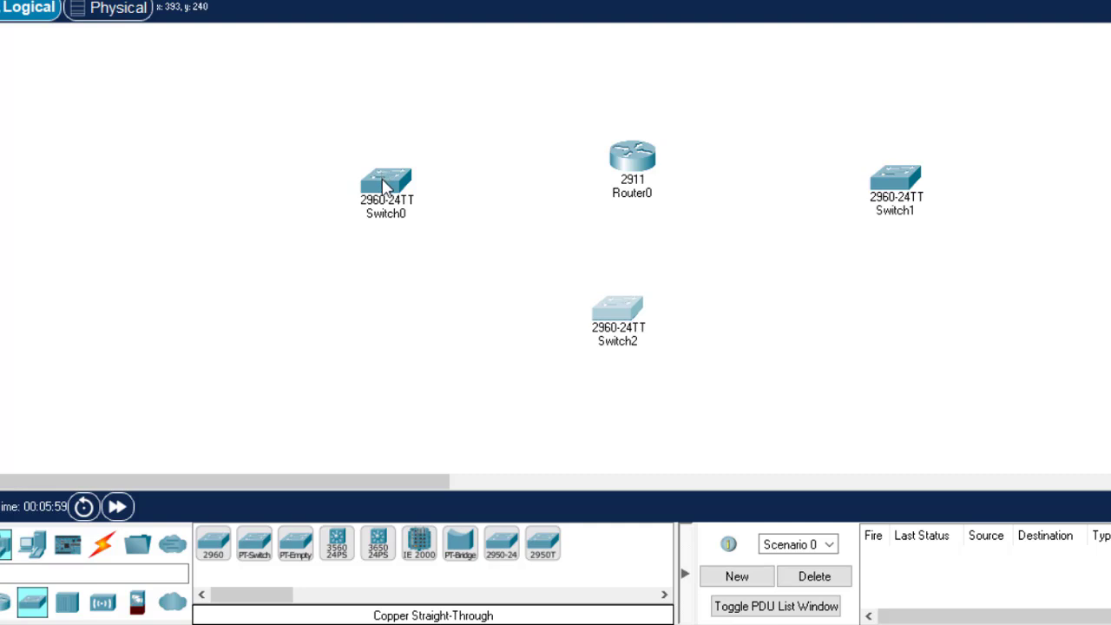
{"action": "left_click_drag", "start_coordinate": [387, 184], "coordinate": [382, 173]}
{"action": "left_click", "coordinate": [912, 180]}
{"action": "left_click_drag", "start_coordinate": [911, 181], "coordinate": [909, 169]}
{"action": "left_click_drag", "start_coordinate": [619, 313], "coordinate": [628, 319]}
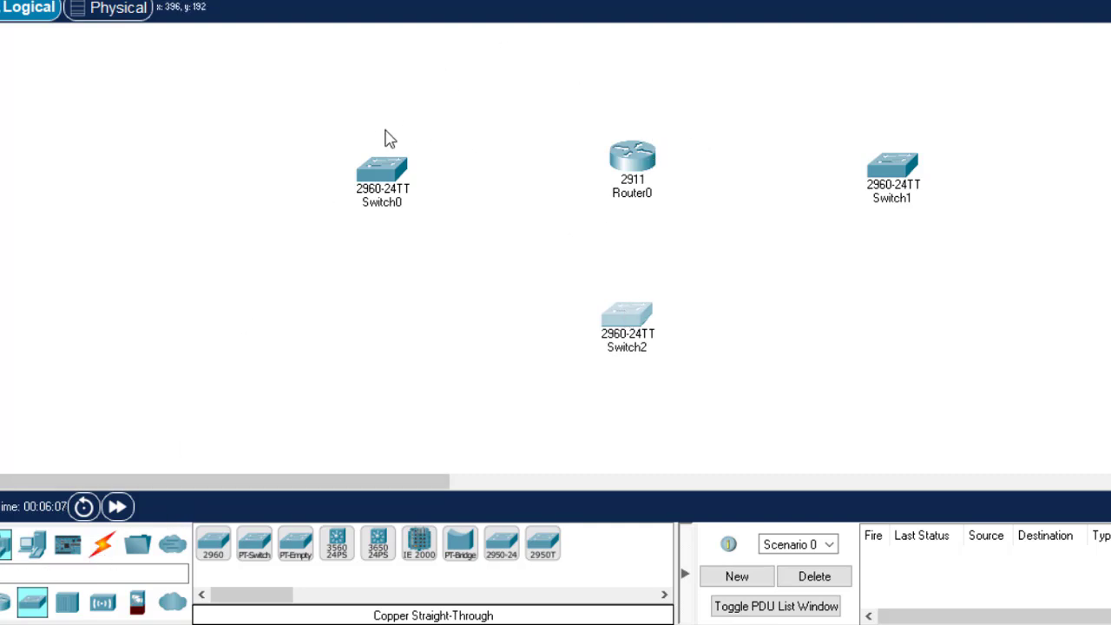
Run automatic-type cables from Router0 to Switch0 and to Switch2
{"action": "left_click", "coordinate": [104, 545]}
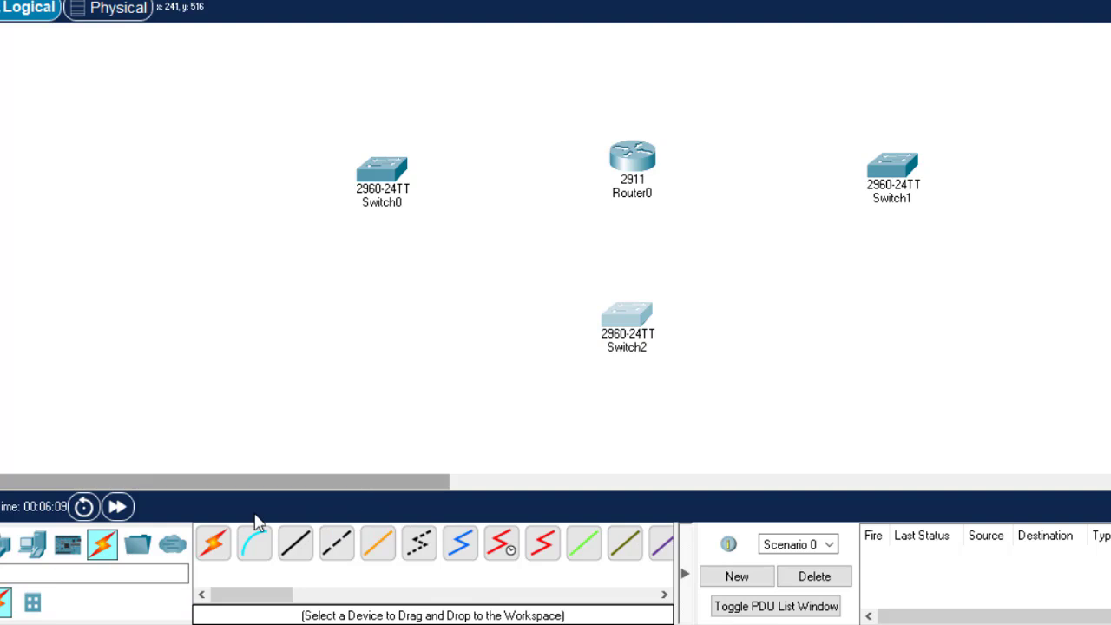
{"action": "left_click", "coordinate": [213, 546]}
{"action": "left_click", "coordinate": [639, 154]}
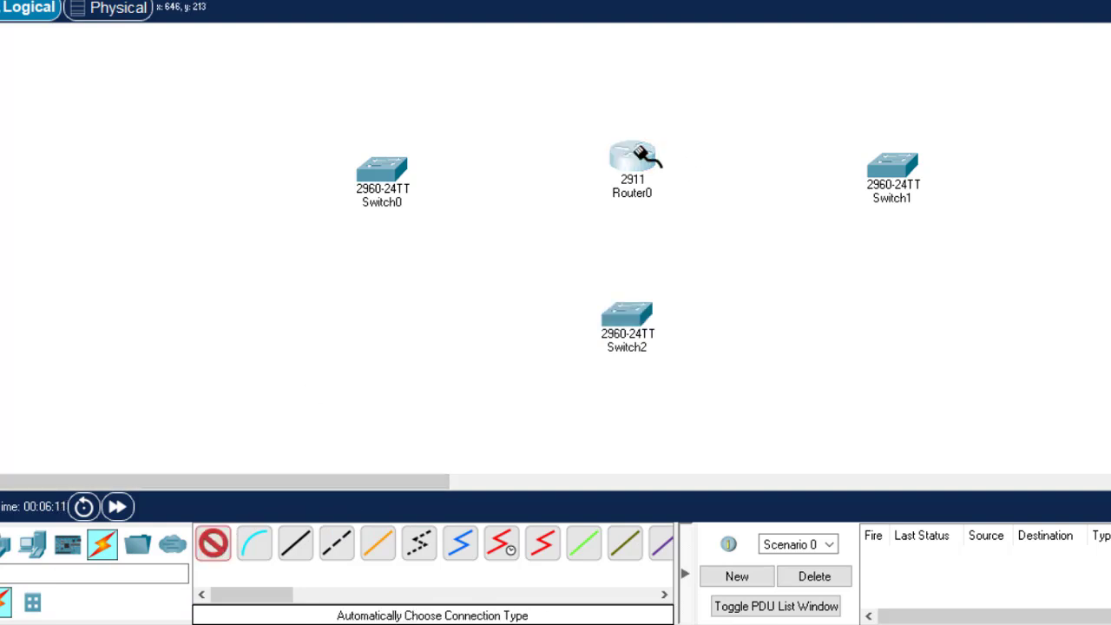
{"action": "left_click", "coordinate": [373, 172]}
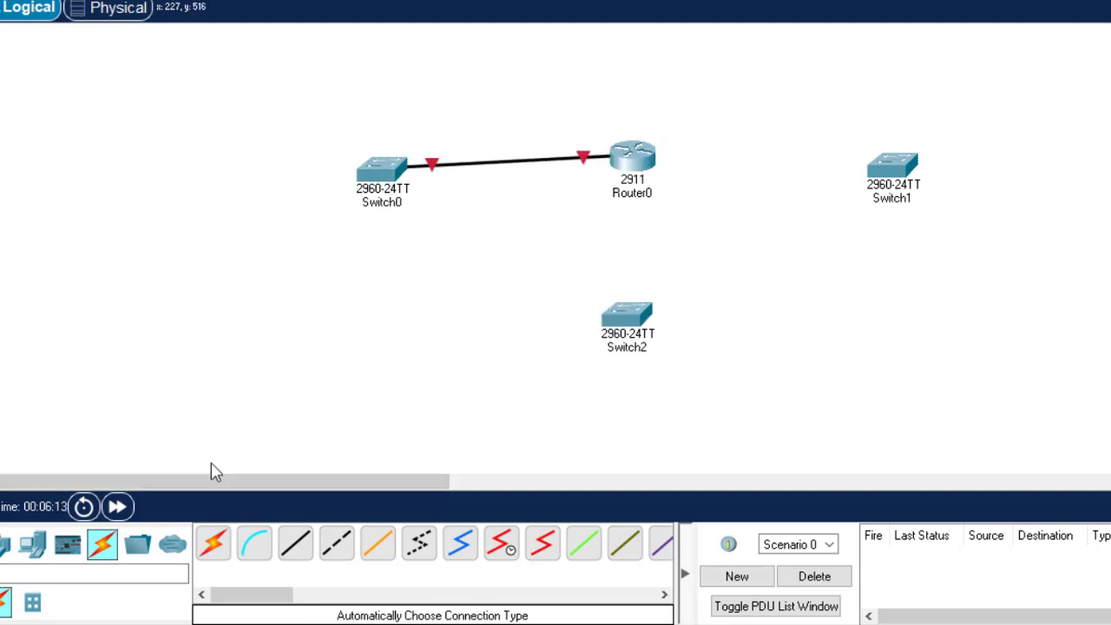
{"action": "left_click", "coordinate": [217, 546]}
{"action": "left_click", "coordinate": [632, 154]}
{"action": "left_click", "coordinate": [627, 321]}
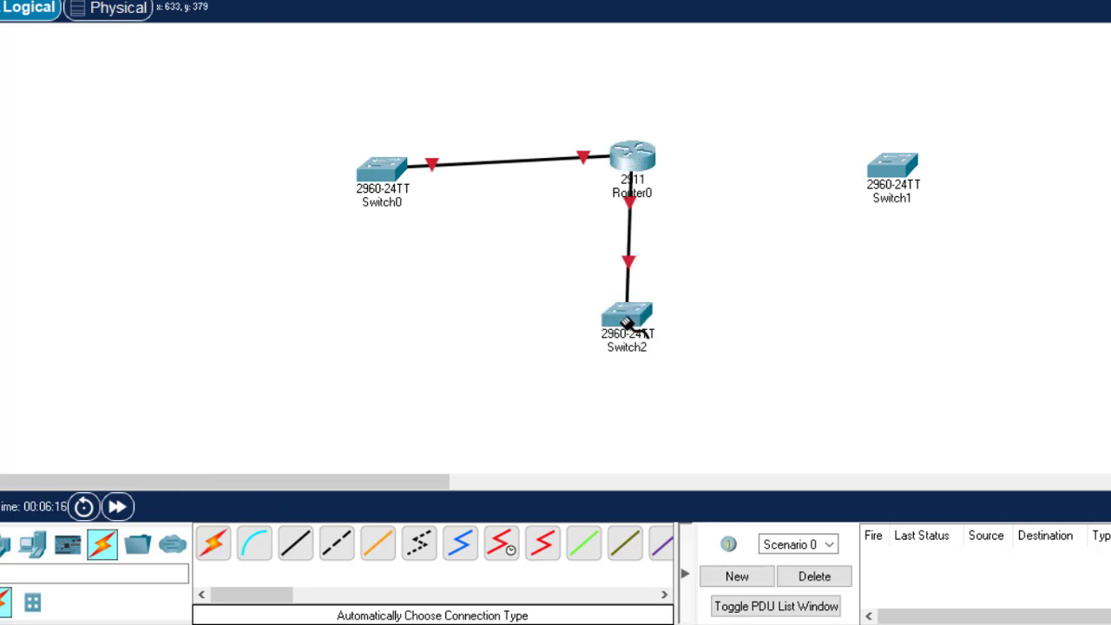
Cable Router0 to Switch1, then raise Switch1 and Switch0 in line with the router
{"action": "left_click", "coordinate": [218, 549]}
{"action": "left_click", "coordinate": [658, 152]}
{"action": "left_click", "coordinate": [903, 165]}
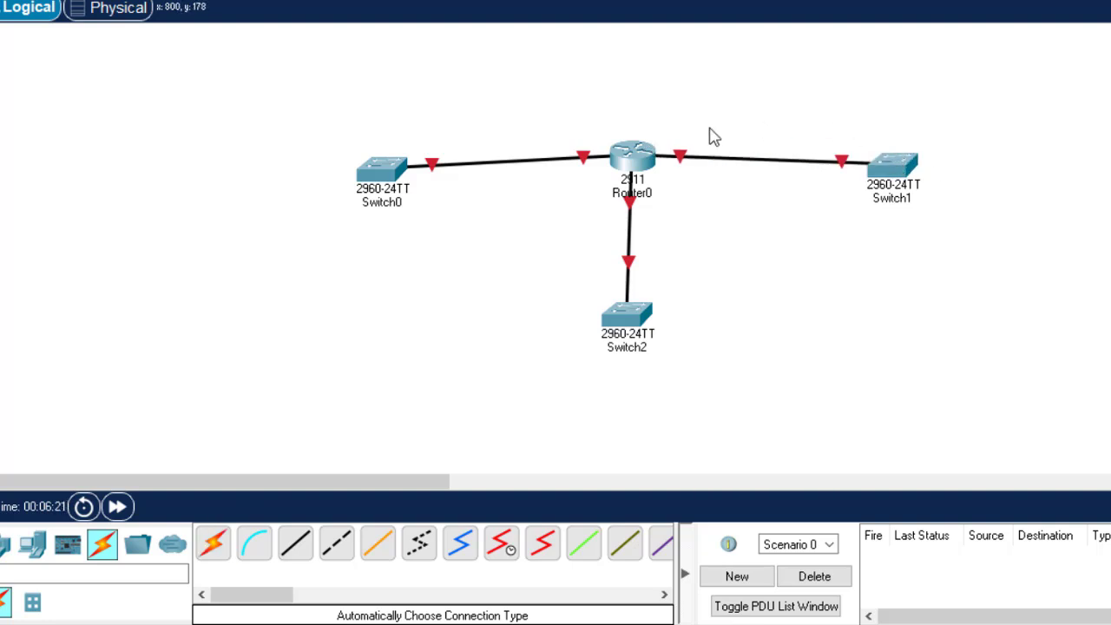
{"action": "left_click_drag", "start_coordinate": [895, 171], "coordinate": [897, 156]}
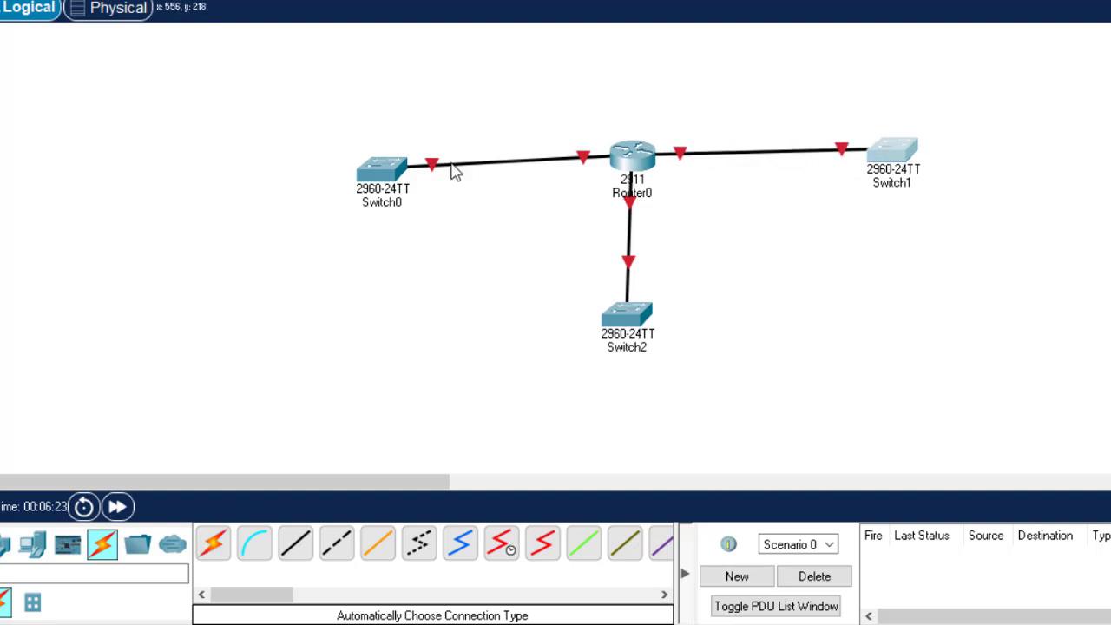
{"action": "left_click_drag", "start_coordinate": [377, 174], "coordinate": [375, 160]}
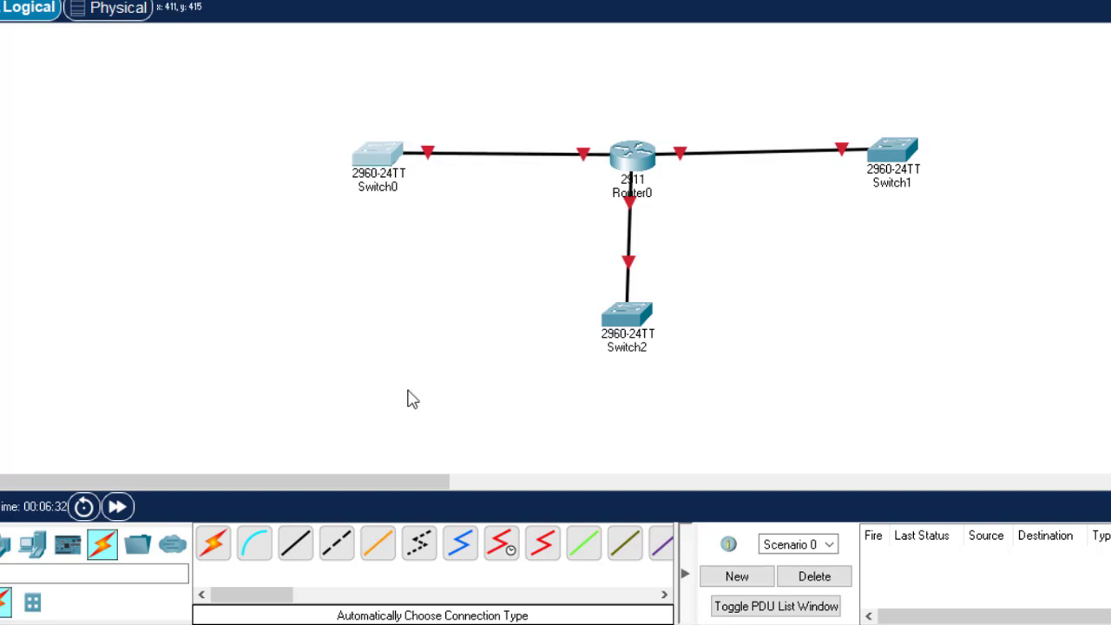
Place six PCs on the canvas, two beside each of Switch0, Switch2 and Switch1
{"action": "left_click", "coordinate": [35, 547]}
{"action": "left_click_drag", "start_coordinate": [212, 545], "coordinate": [158, 128]}
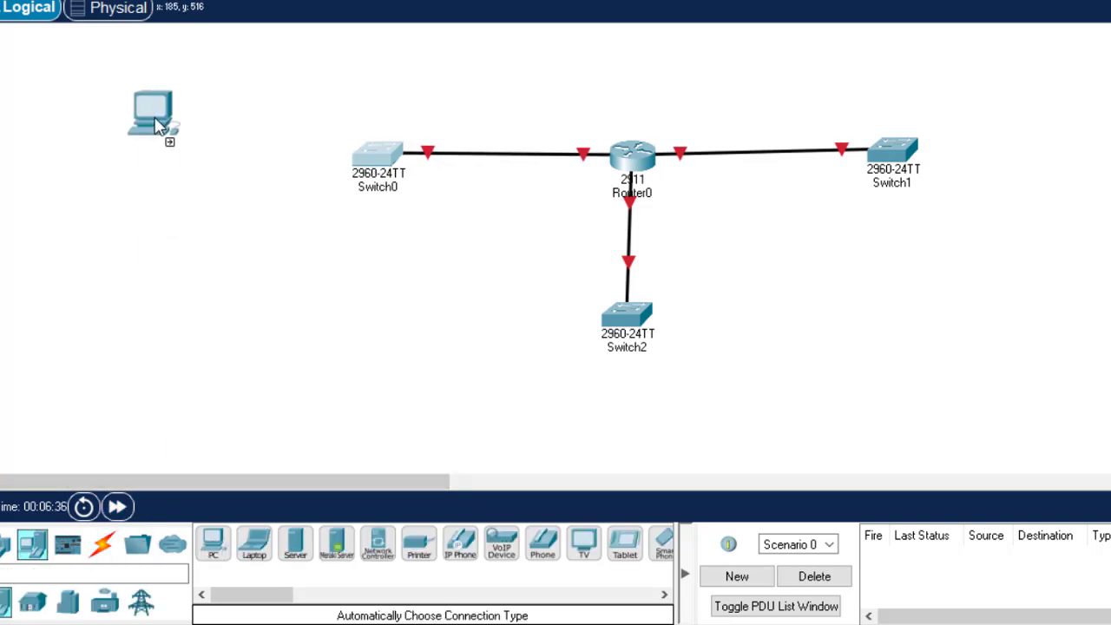
{"action": "left_click_drag", "start_coordinate": [212, 545], "coordinate": [130, 236]}
{"action": "left_click_drag", "start_coordinate": [216, 547], "coordinate": [483, 400]}
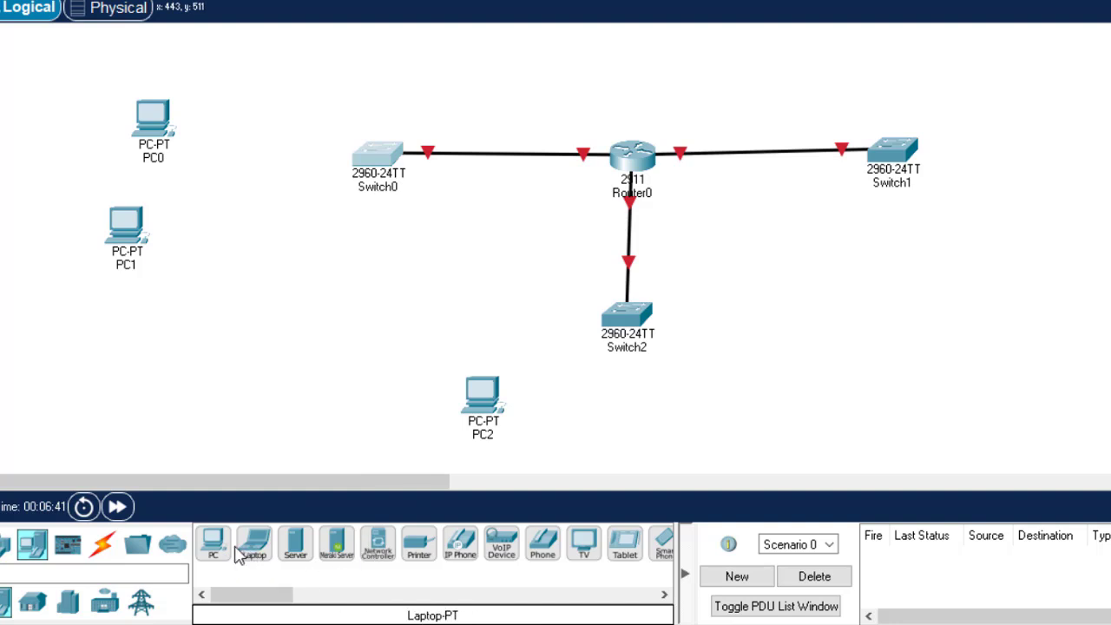
{"action": "left_click_drag", "start_coordinate": [212, 547], "coordinate": [770, 416]}
{"action": "left_click_drag", "start_coordinate": [215, 548], "coordinate": [1029, 113]}
{"action": "left_click_drag", "start_coordinate": [222, 553], "coordinate": [1032, 221]}
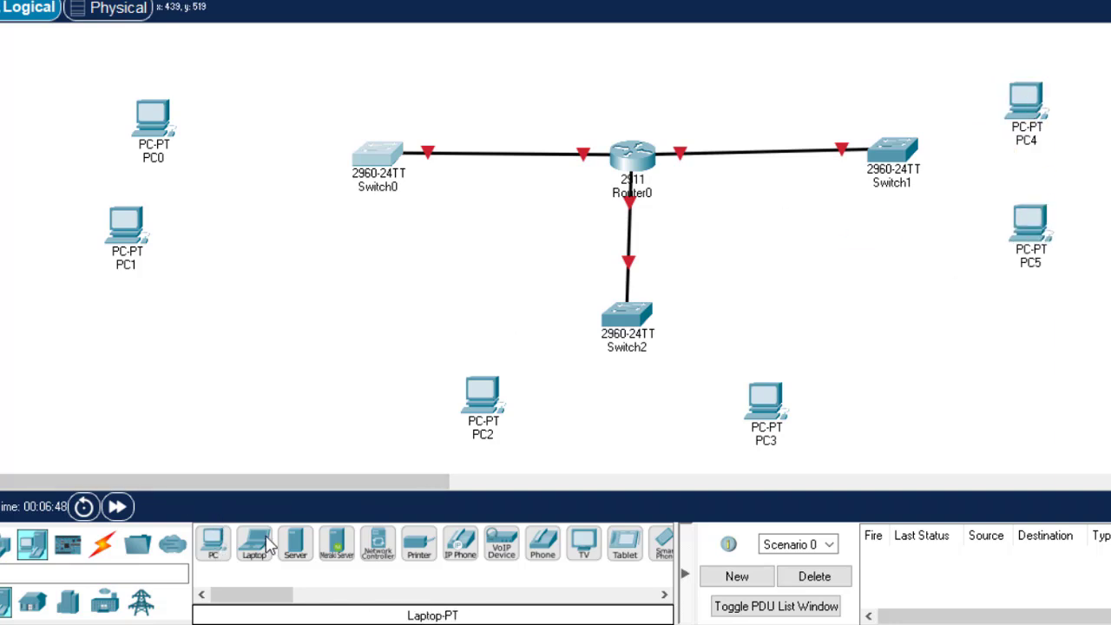
Connect Switch1 to PC4 and PC5 with automatic-type cables
{"action": "left_click", "coordinate": [102, 547]}
{"action": "left_click", "coordinate": [214, 544]}
{"action": "left_click", "coordinate": [903, 147]}
{"action": "left_click", "coordinate": [1025, 100]}
{"action": "left_click", "coordinate": [895, 150]}
{"action": "left_click", "coordinate": [1037, 232]}
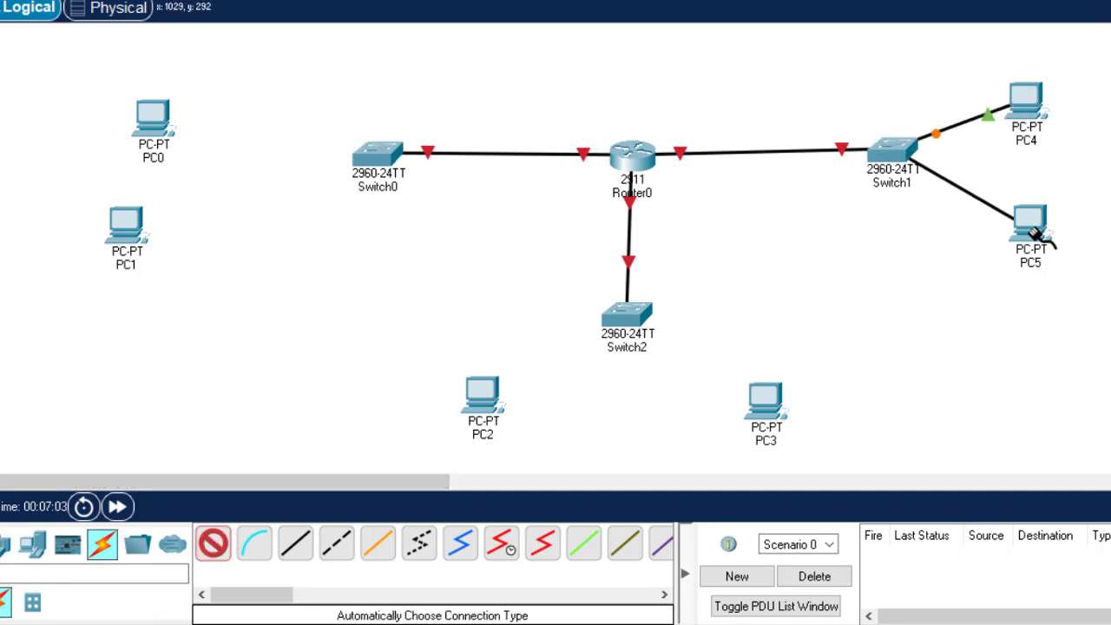
Connect Switch2 to PC3 and PC2 with automatic-type cables
{"action": "left_click", "coordinate": [214, 544]}
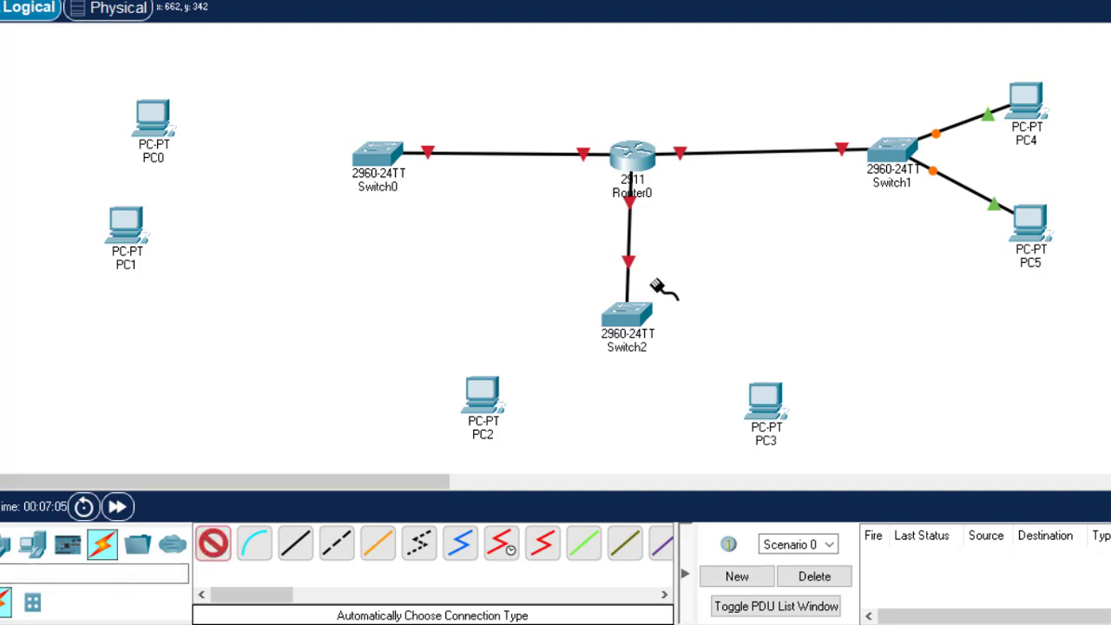
{"action": "left_click", "coordinate": [626, 315]}
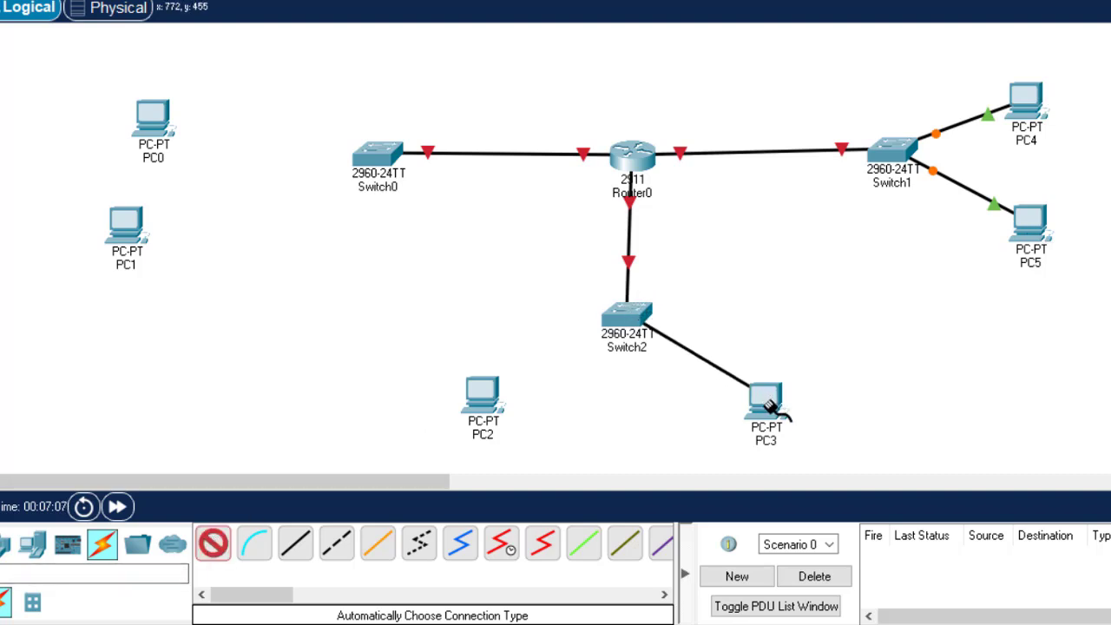
{"action": "left_click", "coordinate": [764, 392]}
{"action": "left_click", "coordinate": [214, 544]}
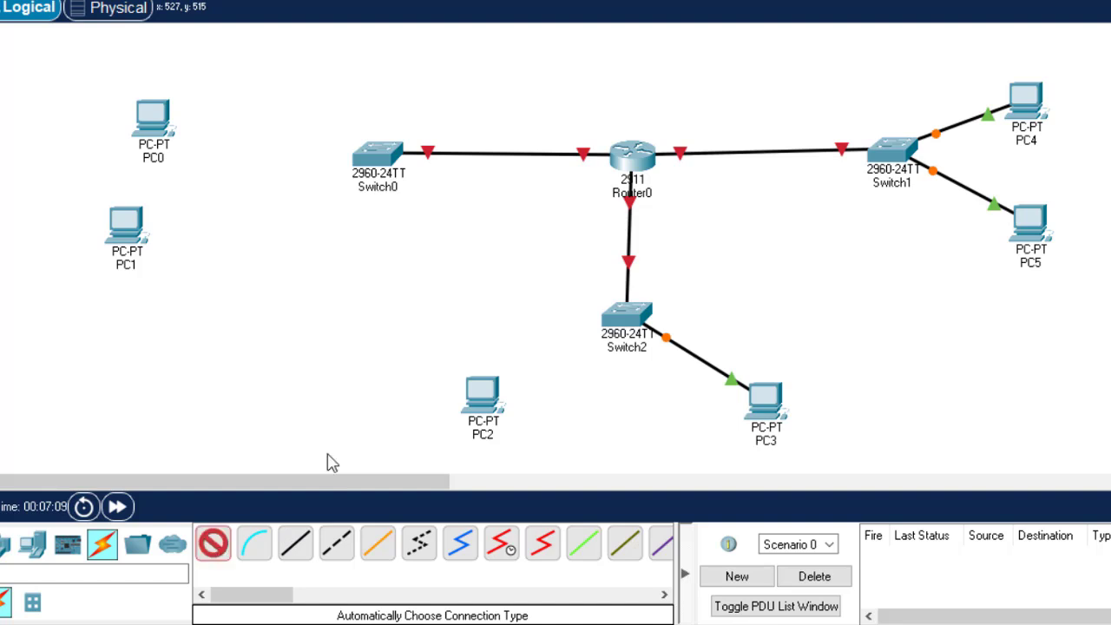
{"action": "left_click", "coordinate": [627, 318]}
{"action": "left_click", "coordinate": [486, 389]}
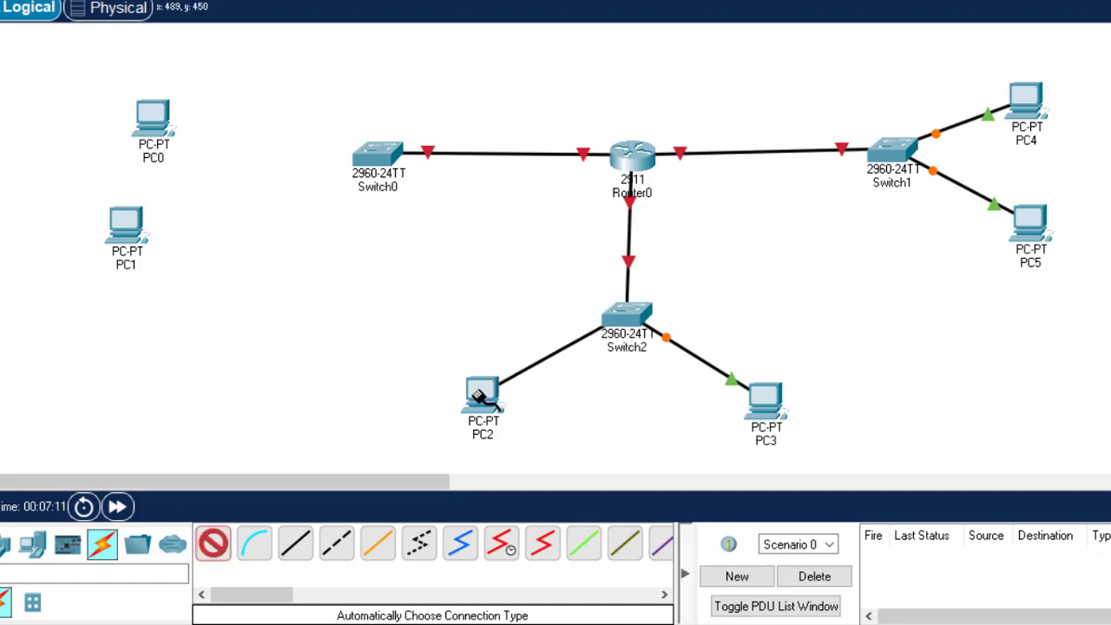
Connect Switch0 to PC0 and PC1, then shift PC1 slightly up and right
{"action": "left_click", "coordinate": [217, 547]}
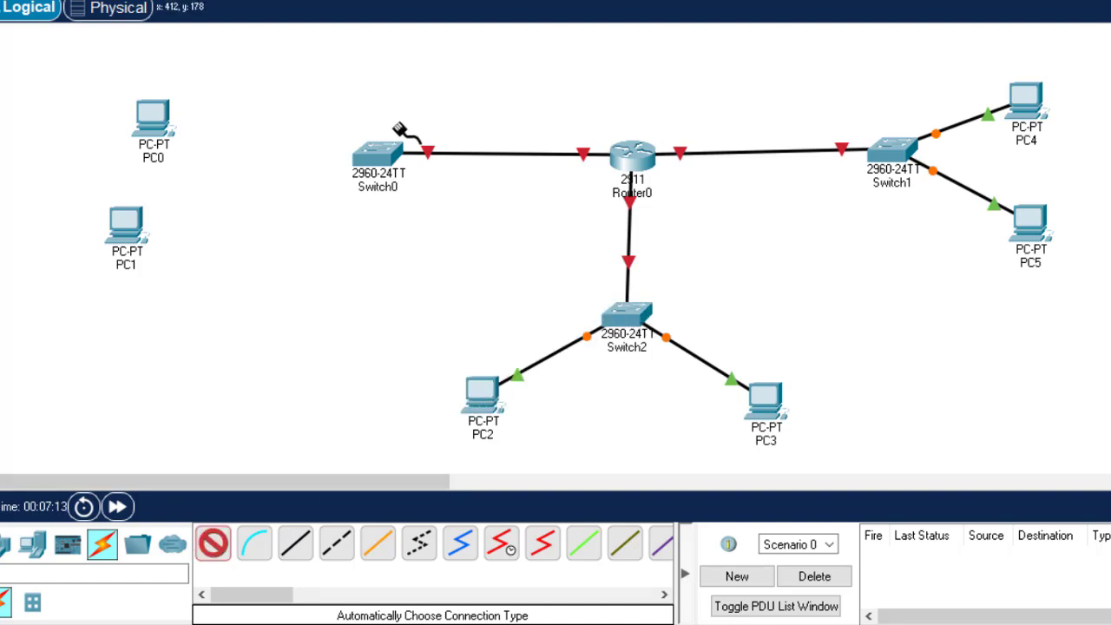
{"action": "left_click", "coordinate": [382, 155]}
{"action": "left_click", "coordinate": [143, 129]}
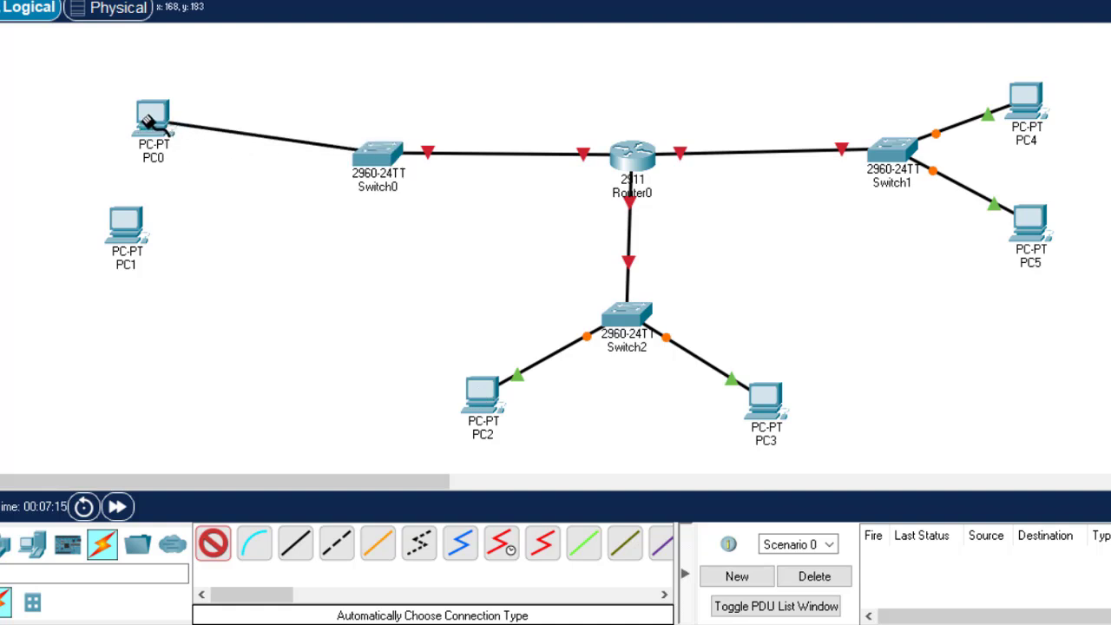
{"action": "left_click", "coordinate": [215, 547]}
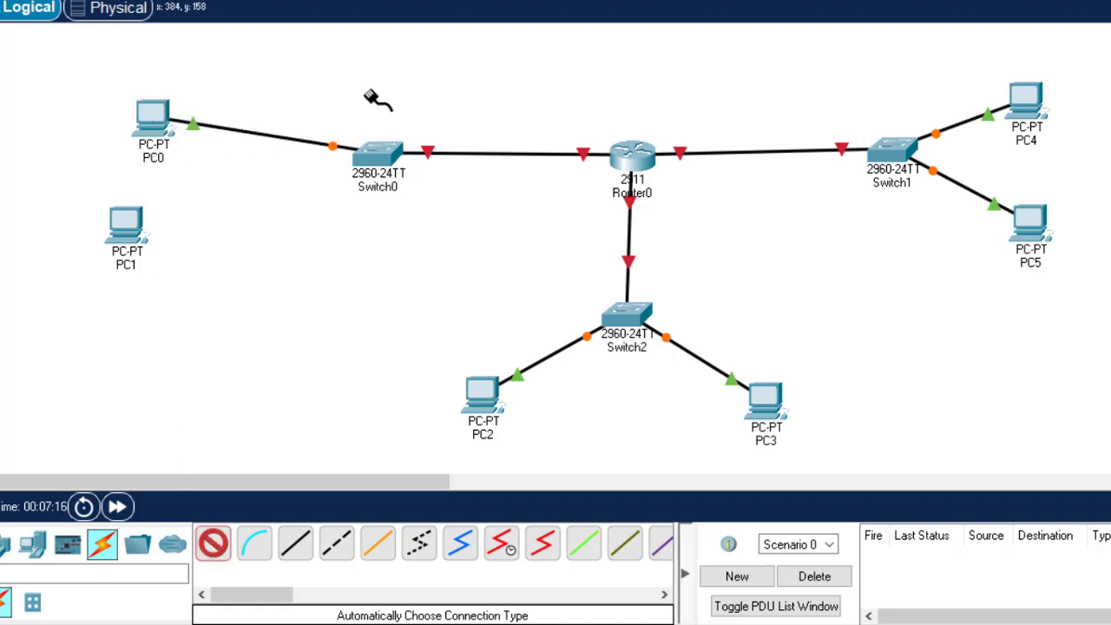
{"action": "left_click", "coordinate": [374, 160]}
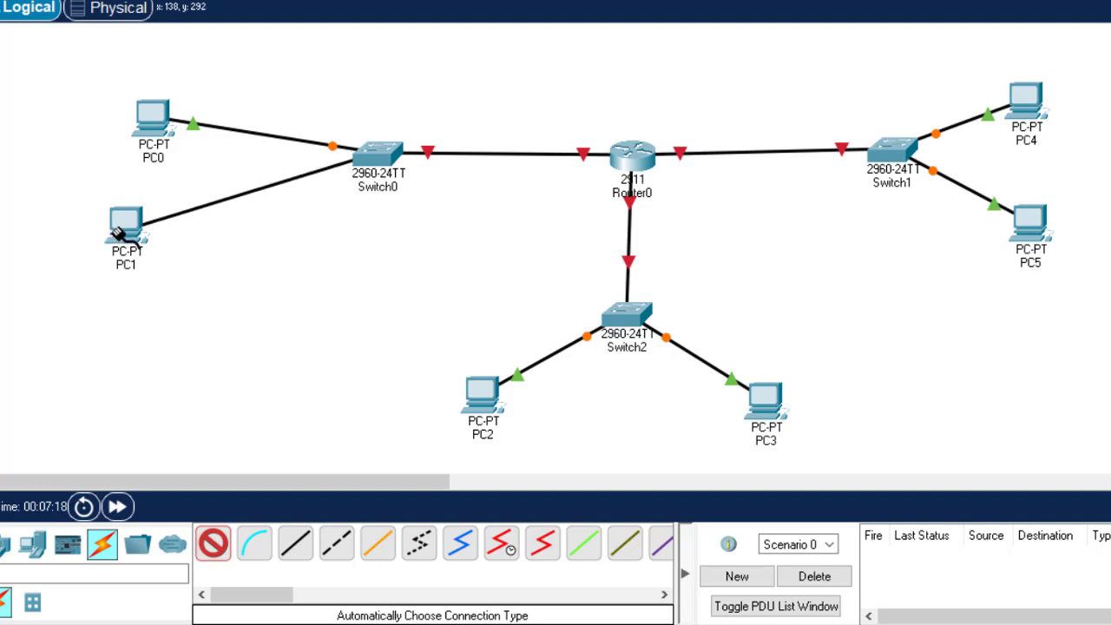
{"action": "left_click", "coordinate": [122, 235]}
{"action": "left_click_drag", "start_coordinate": [120, 236], "coordinate": [139, 224]}
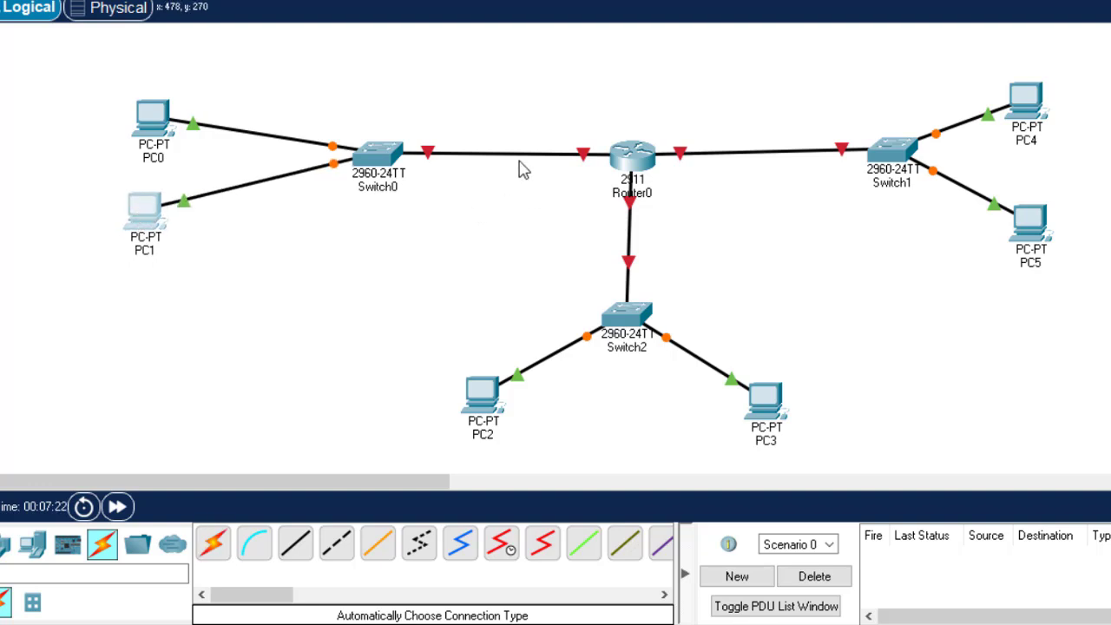
{"action": "mouse_move", "coordinate": [532, 166]}
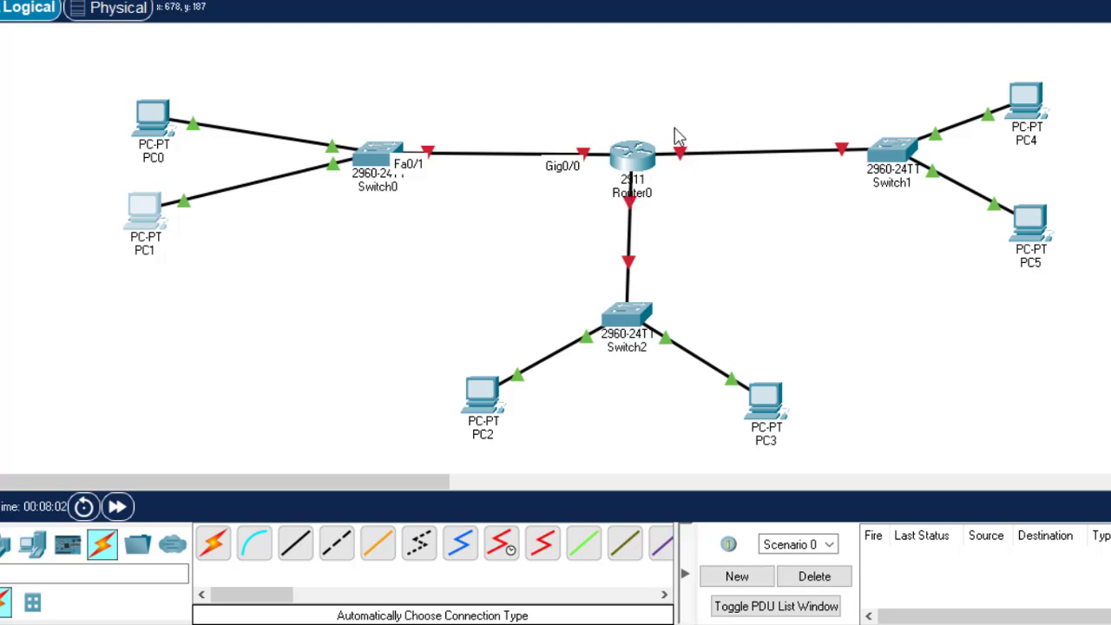
In Router0's CLI, decline initial setup and enter global configuration with EN and CONFIG T
{"action": "left_click", "coordinate": [639, 165]}
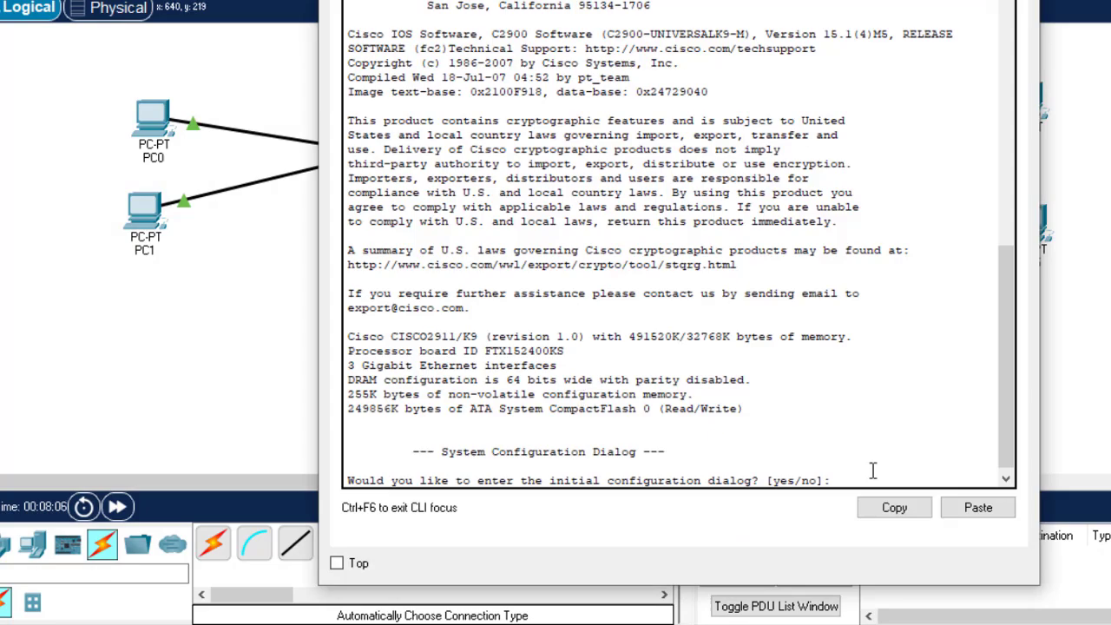
{"action": "key", "text": "Return"}
{"action": "key", "text": "Return"}
{"action": "type", "text": "N"}
{"action": "key", "text": "Return"}
{"action": "key", "text": "Return"}
{"action": "key", "text": "Return"}
{"action": "key", "text": "Return"}
{"action": "type", "text": "EN"}
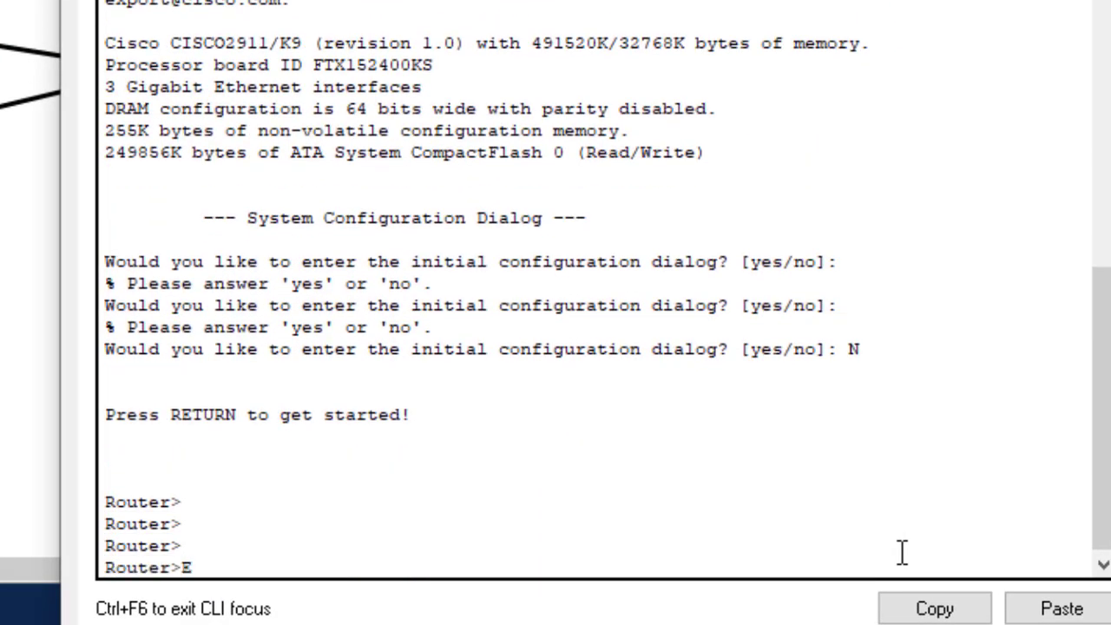
{"action": "key", "text": "Return"}
{"action": "type", "text": "CONFIG T"}
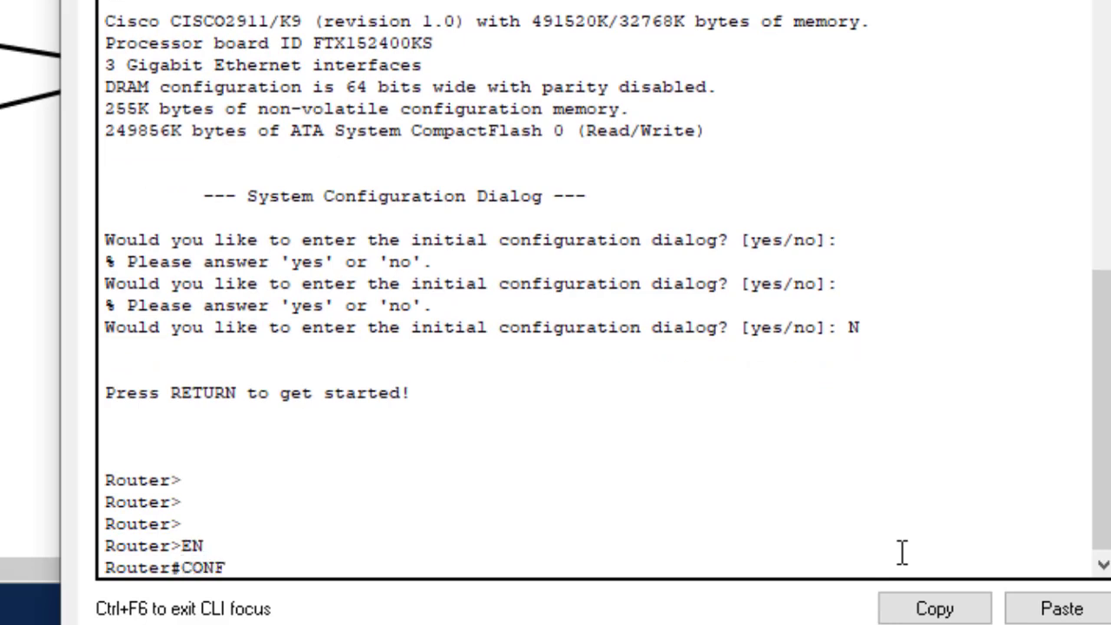
{"action": "key", "text": "Return"}
{"action": "key", "text": "Return"}
{"action": "key", "text": "Return"}
{"action": "key", "text": "Return"}
{"action": "key", "text": "Return"}
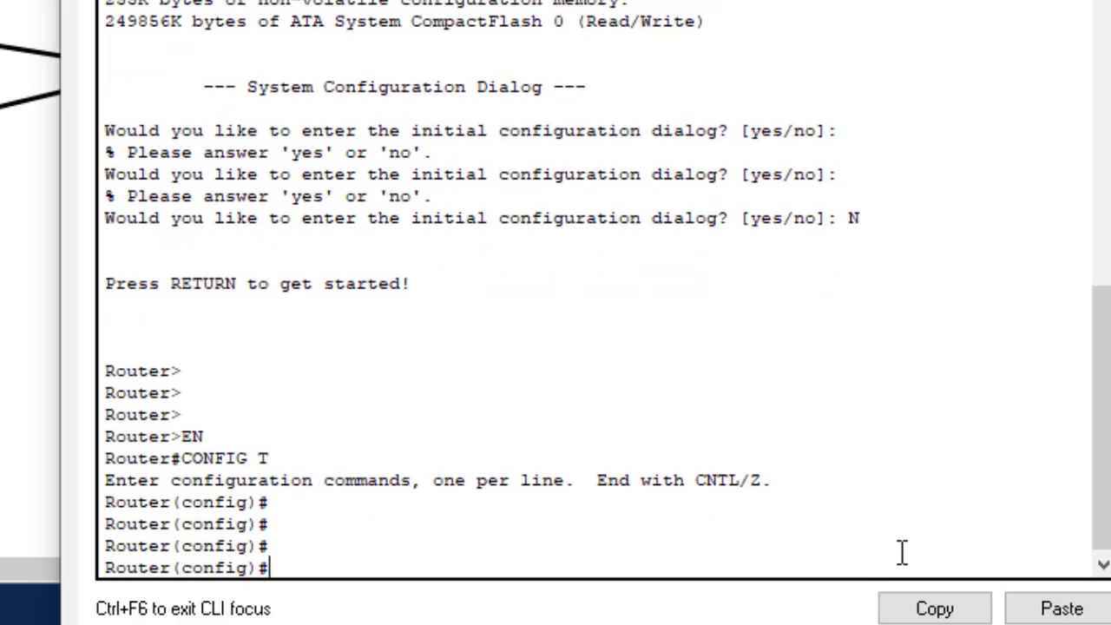
Select all three Gigabit interfaces with 'int range gig0/0-2'
{"action": "type", "text": "int range"}
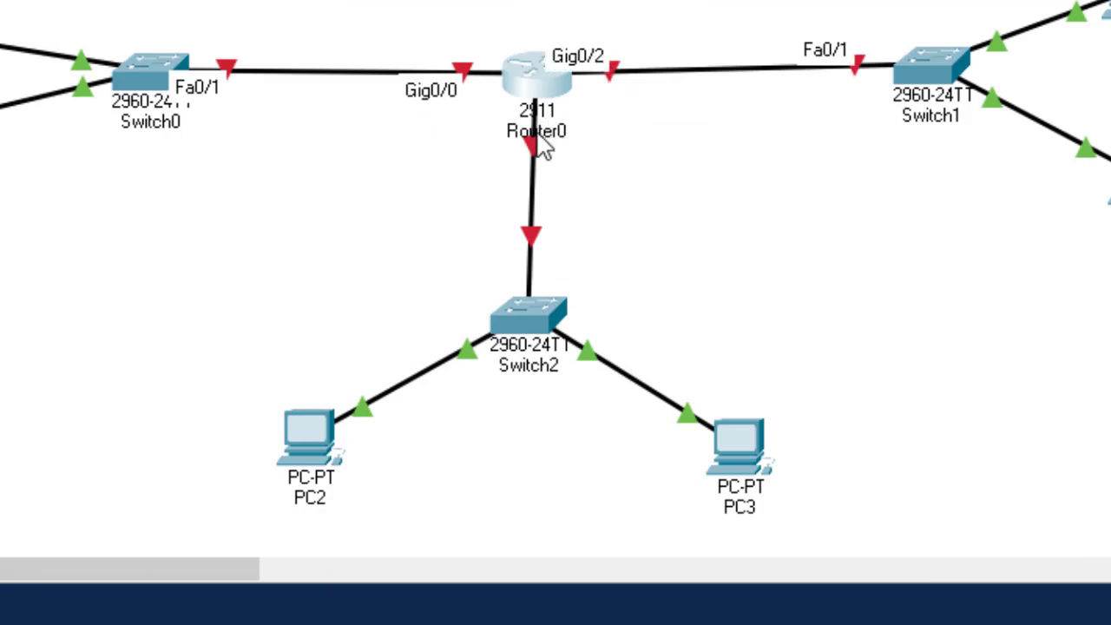
{"action": "mouse_move", "coordinate": [541, 147]}
{"action": "left_click", "coordinate": [529, 84]}
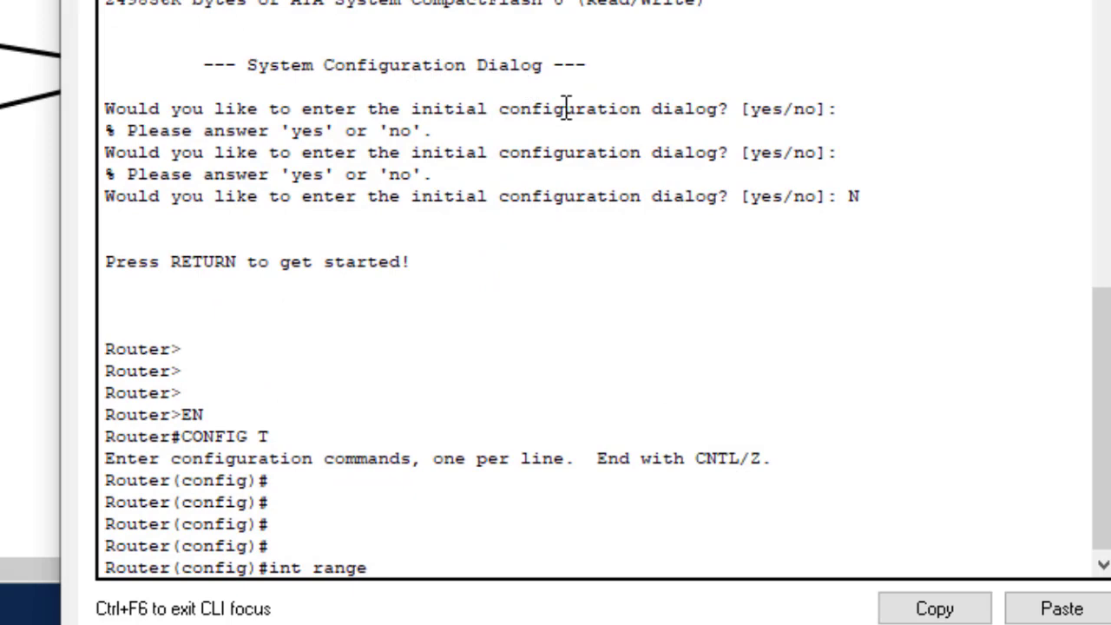
{"action": "left_click", "coordinate": [399, 565]}
{"action": "type", "text": "gig0/0-2"}
{"action": "key", "text": "Return"}
{"action": "key", "text": "Return"}
{"action": "key", "text": "Return"}
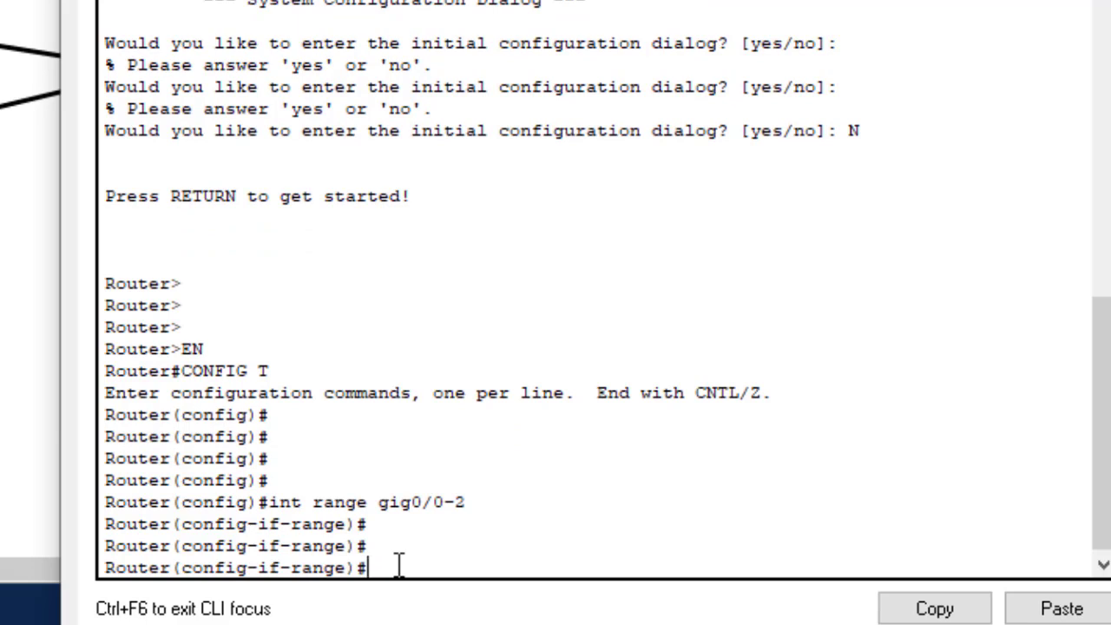
Enable the interfaces with 'no shutdown' and save with 'do wr'
{"action": "type", "text": "no shutdo"}
{"action": "key", "text": "Tab"}
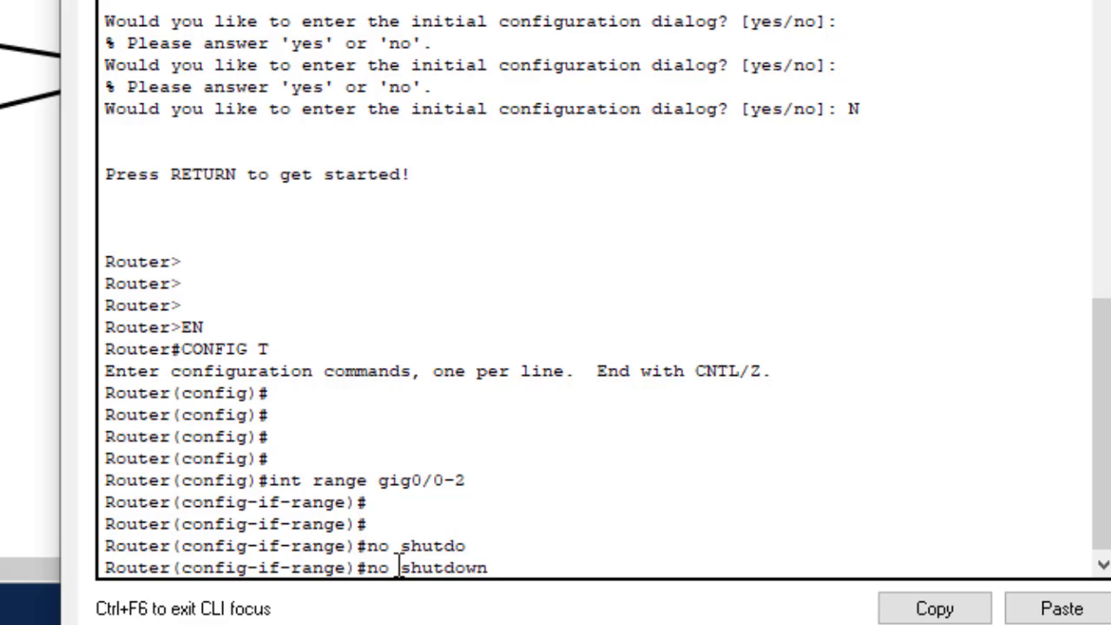
{"action": "key", "text": "Return"}
{"action": "key", "text": "Return"}
{"action": "key", "text": "Return"}
{"action": "key", "text": "Return"}
{"action": "key", "text": "Return"}
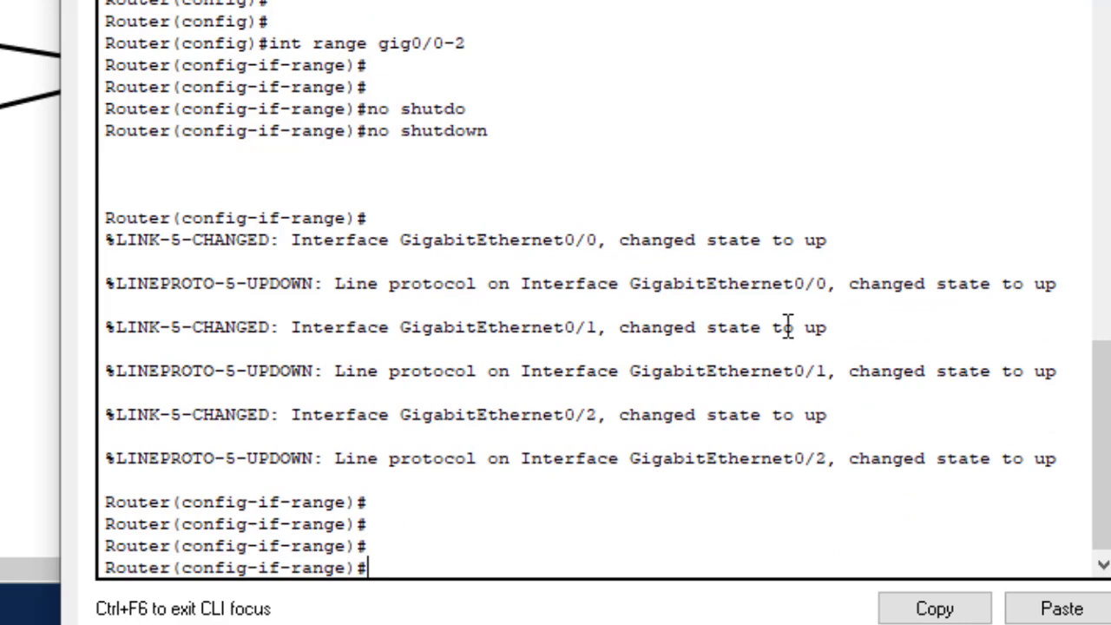
{"action": "type", "text": "do wr"}
{"action": "key", "text": "Return"}
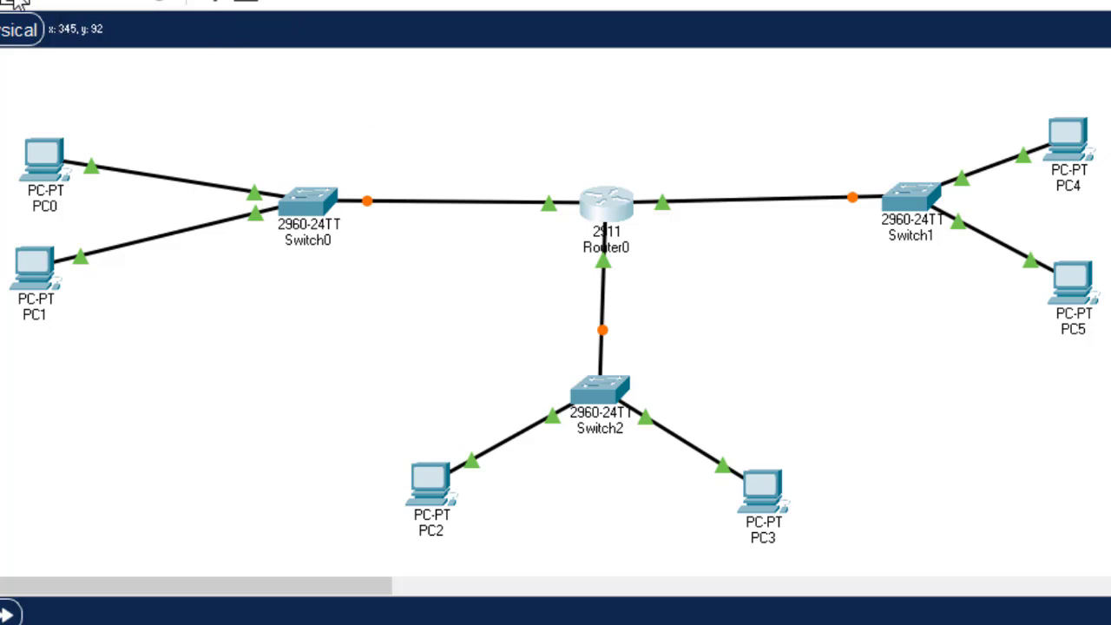
Add notes 192.168.1.0/24, 192.168.2.0/24 and 192.168.3.0/24 beside the three switch links, then reposition the last note
{"action": "left_click", "coordinate": [332, 145]}
{"action": "type", "text": "192.168.1."}
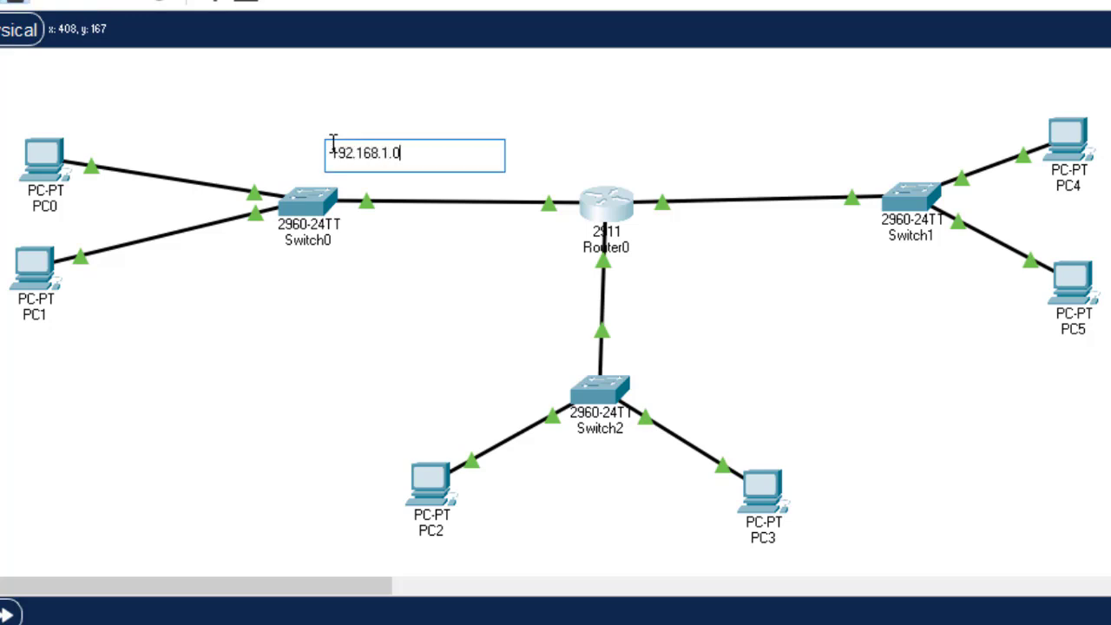
{"action": "type", "text": "0/24"}
{"action": "left_click", "coordinate": [787, 154]}
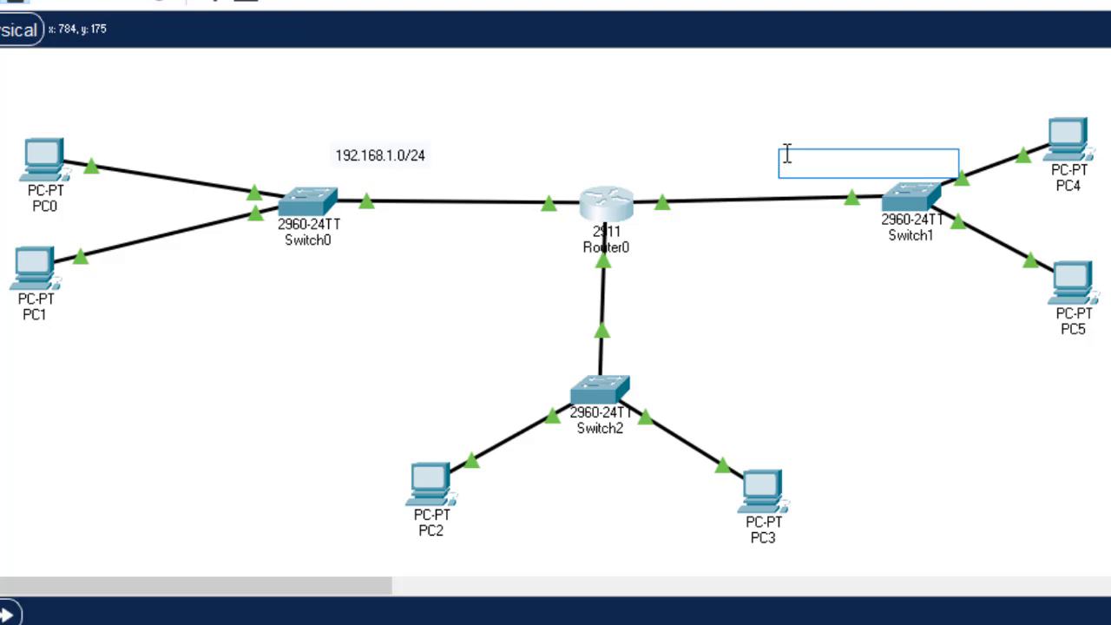
{"action": "type", "text": "192.168"}
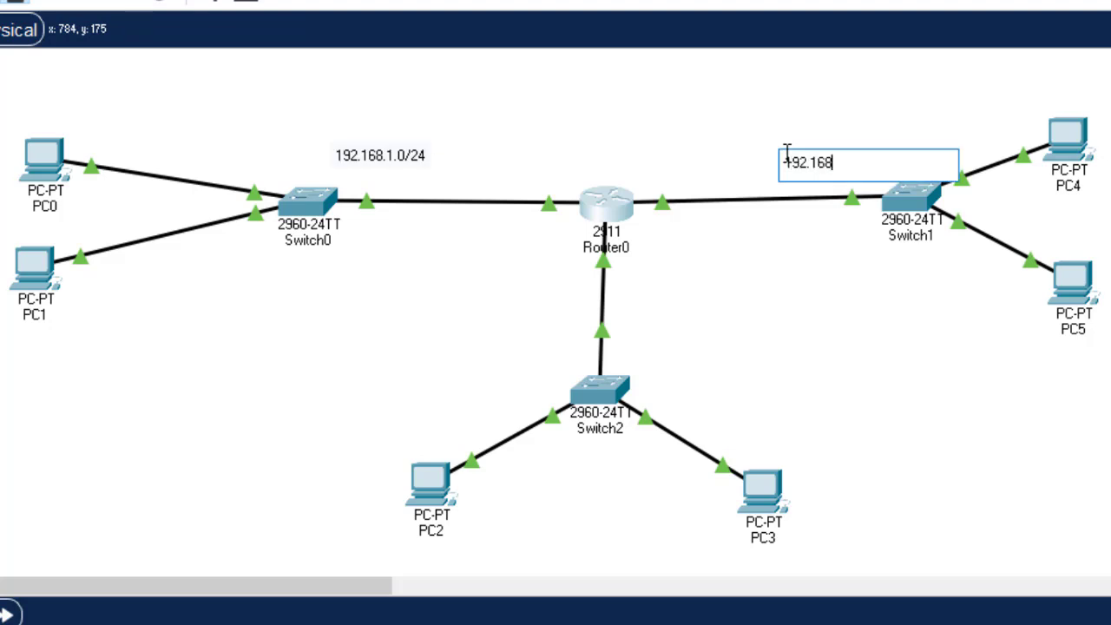
{"action": "type", "text": ".2.0/24"}
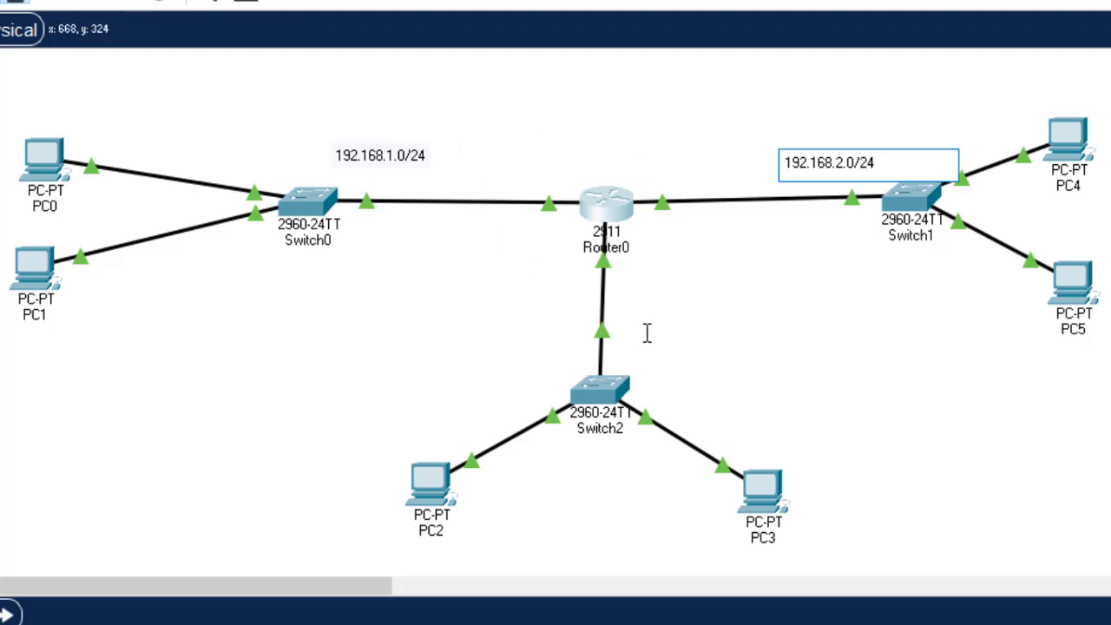
{"action": "left_click", "coordinate": [577, 333]}
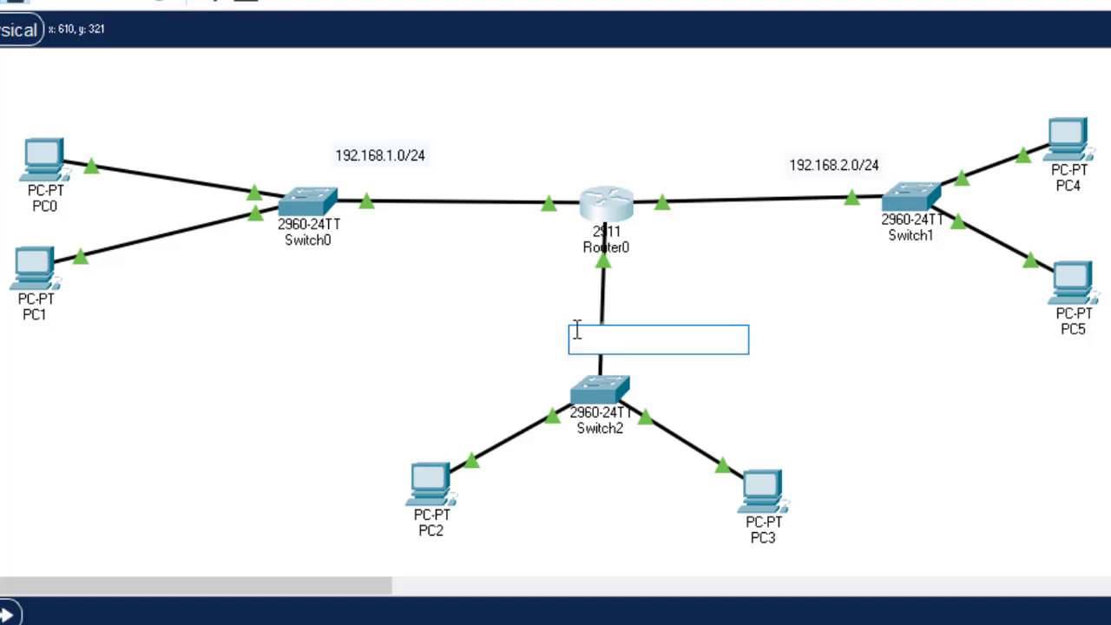
{"action": "type", "text": "192.168."}
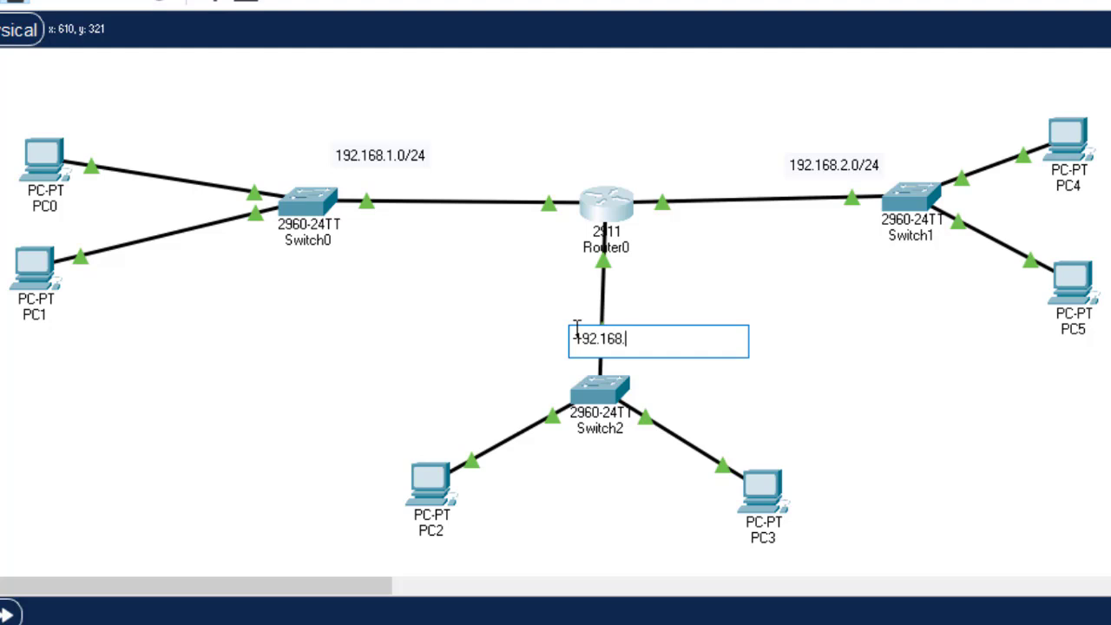
{"action": "type", "text": "3.0/24"}
{"action": "left_click", "coordinate": [821, 358]}
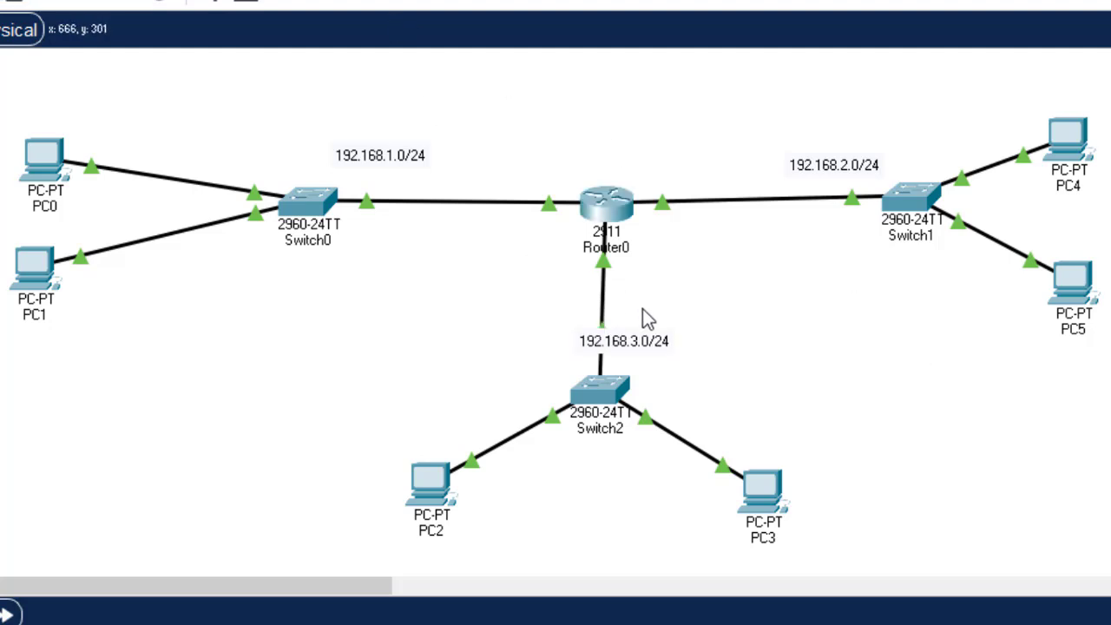
{"action": "left_click_drag", "start_coordinate": [636, 345], "coordinate": [625, 309]}
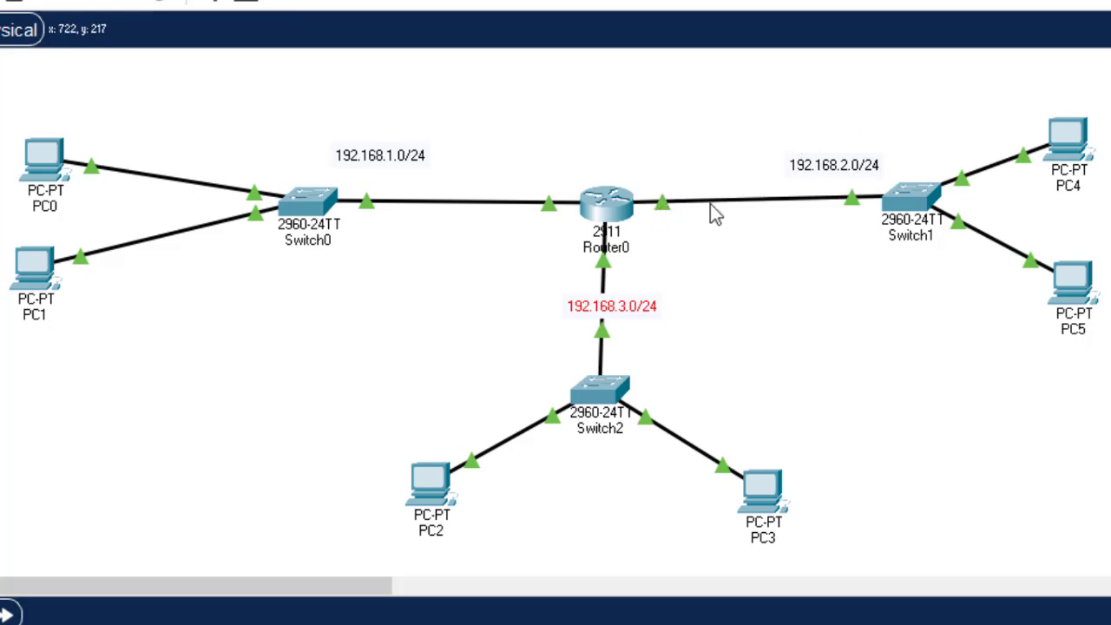
{"action": "mouse_move", "coordinate": [713, 215]}
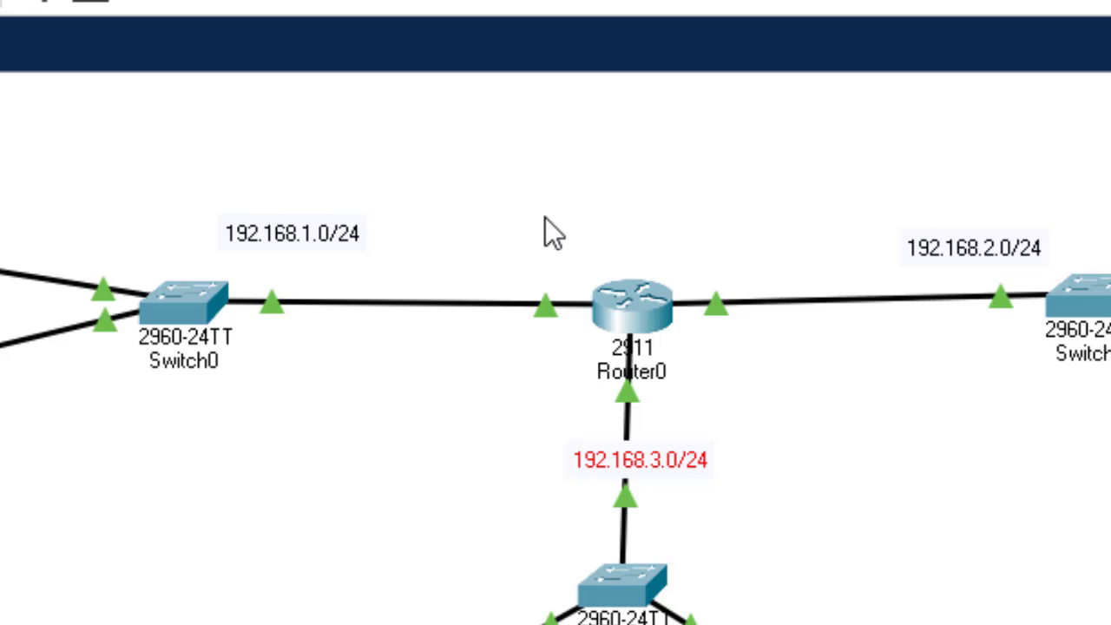
Reopen Router0's CLI, exit to global configuration and enter 'int gig0/0'
{"action": "left_click", "coordinate": [634, 298]}
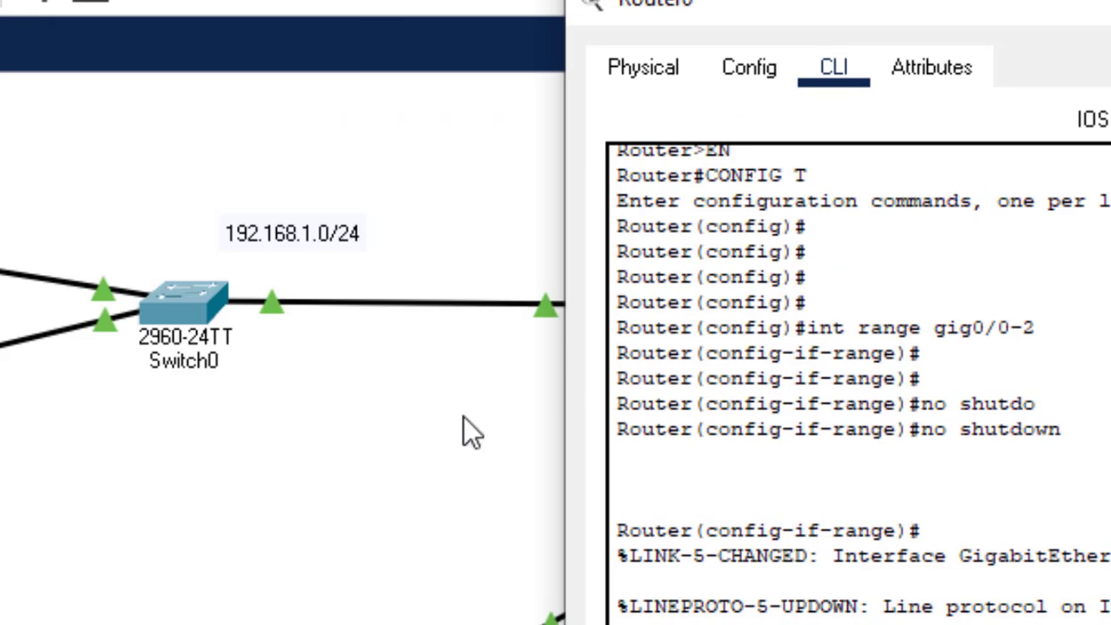
{"action": "left_click", "coordinate": [464, 432]}
{"action": "mouse_move", "coordinate": [545, 315]}
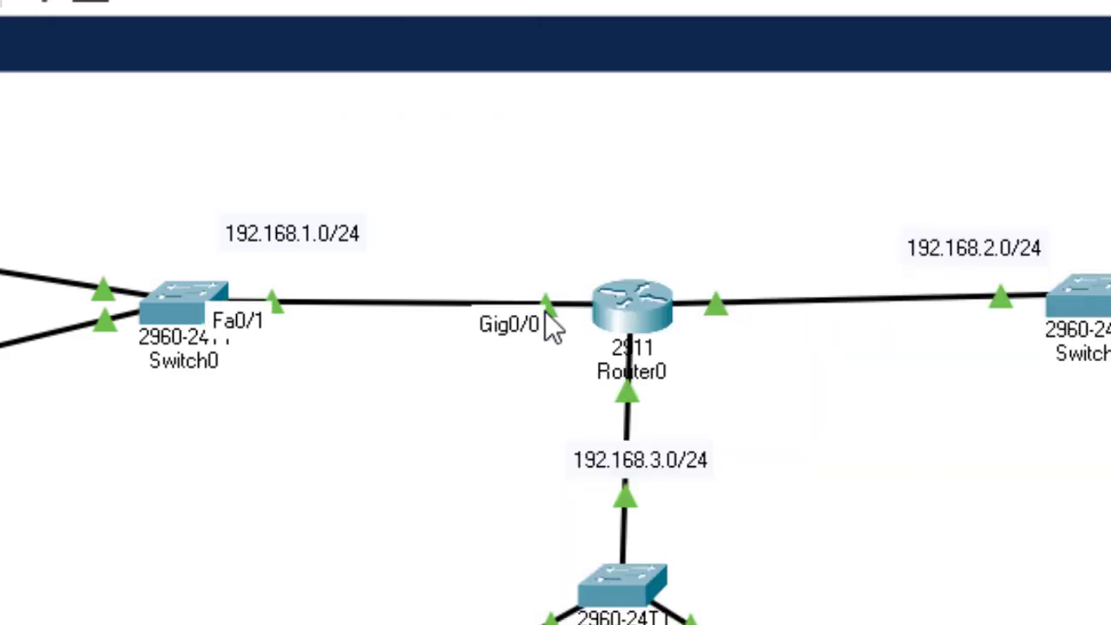
{"action": "left_click", "coordinate": [625, 304]}
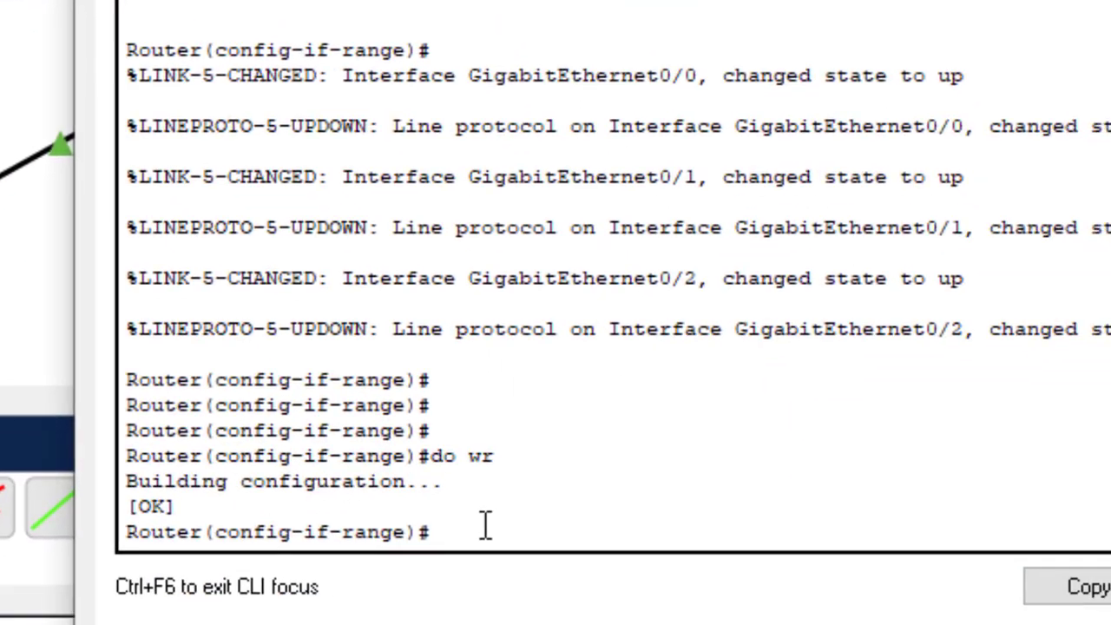
{"action": "key", "text": "Return"}
{"action": "key", "text": "Return"}
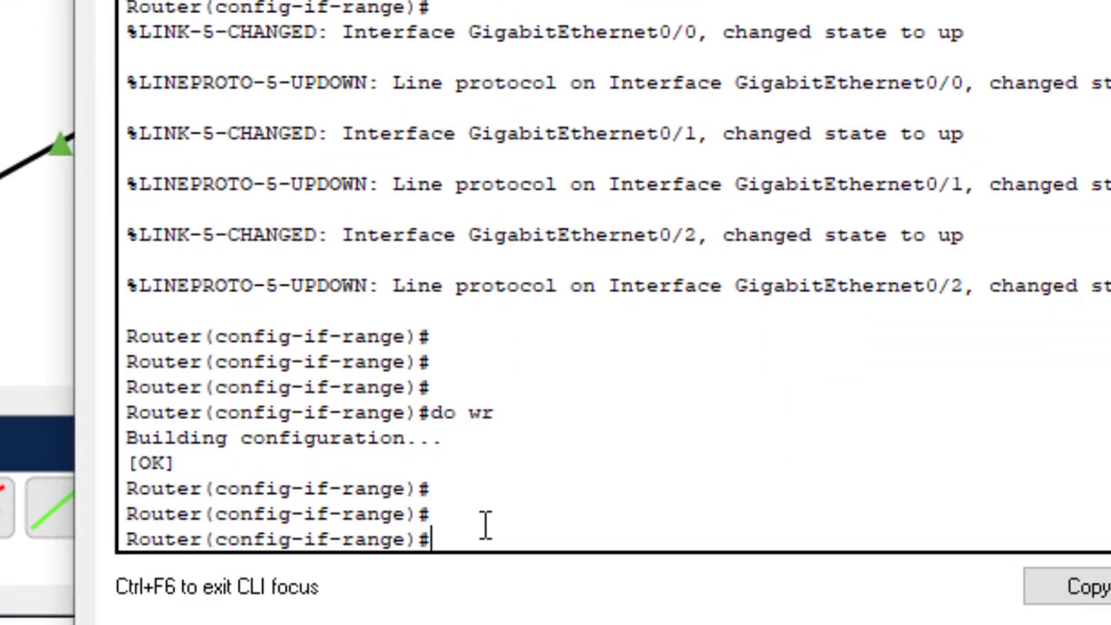
{"action": "type", "text": "exit"}
{"action": "key", "text": "Return"}
{"action": "key", "text": "Return"}
{"action": "key", "text": "Return"}
{"action": "key", "text": "Return"}
{"action": "key", "text": "Return"}
{"action": "key", "text": "Return"}
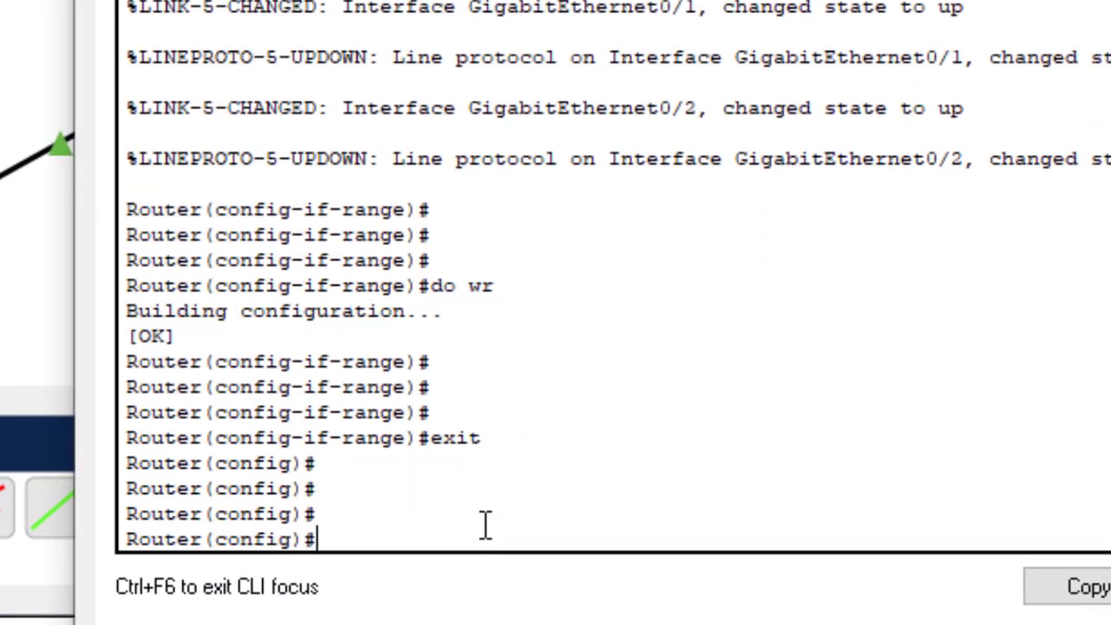
{"action": "type", "text": "int g"}
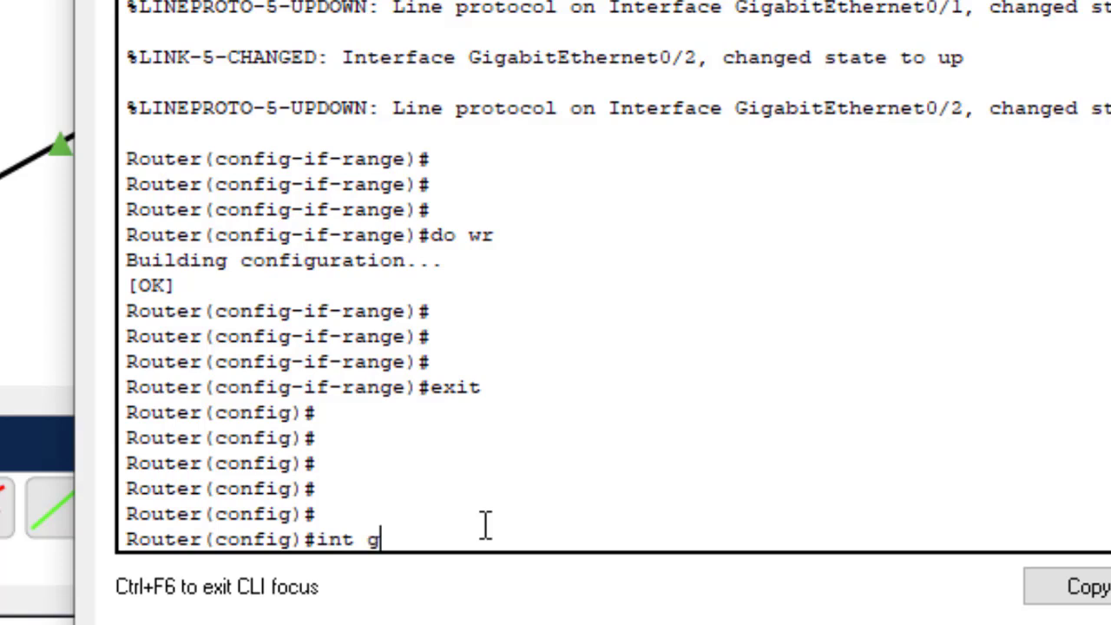
{"action": "type", "text": "ig0/0"}
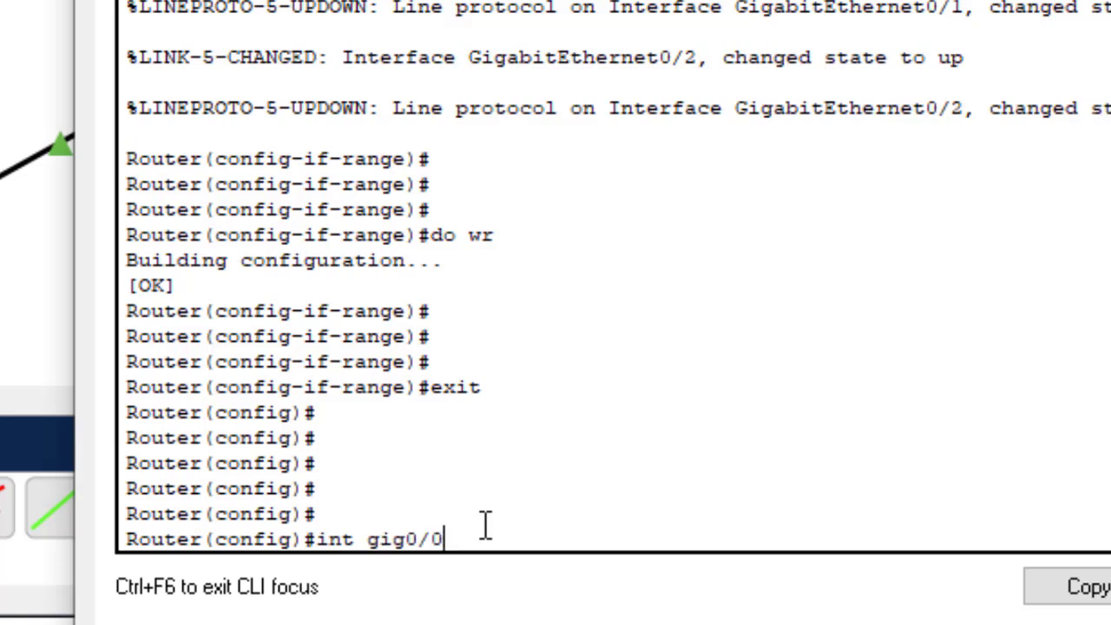
{"action": "key", "text": "Return"}
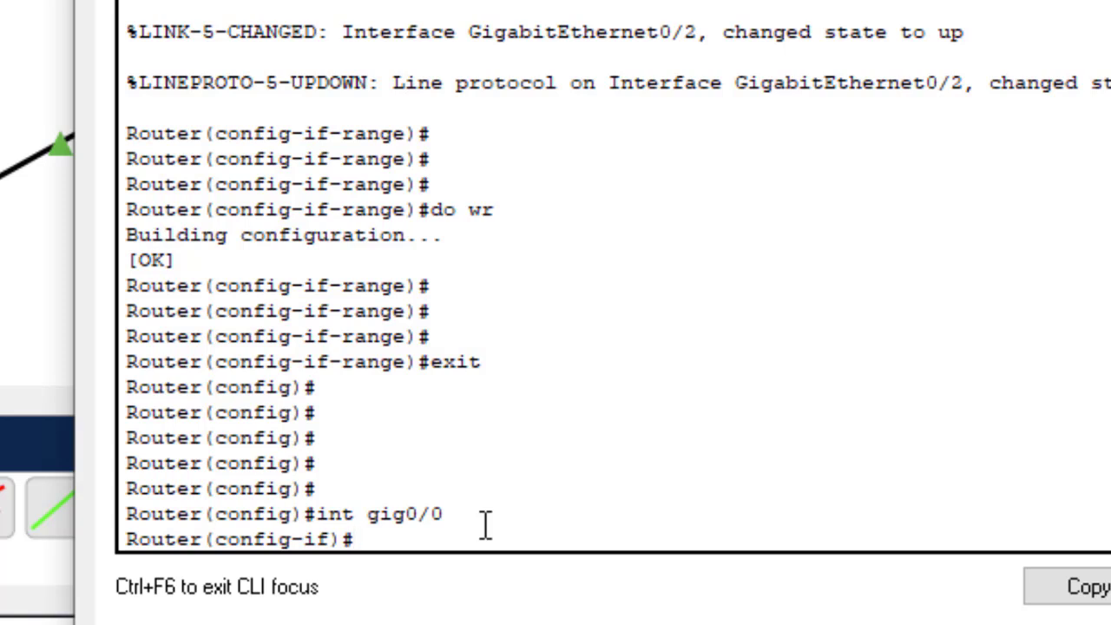
Assign 192.168.1.1 255.255.255.0 to gig0/0 and save with 'do wr'
{"action": "key", "text": "Return"}
{"action": "key", "text": "Return"}
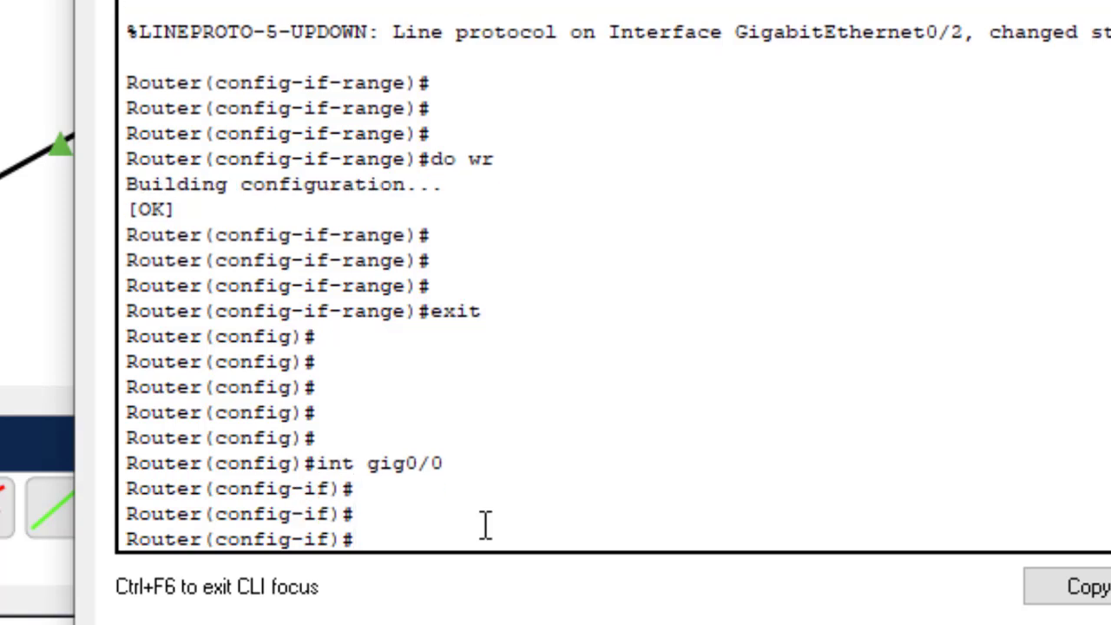
{"action": "key", "text": "Return"}
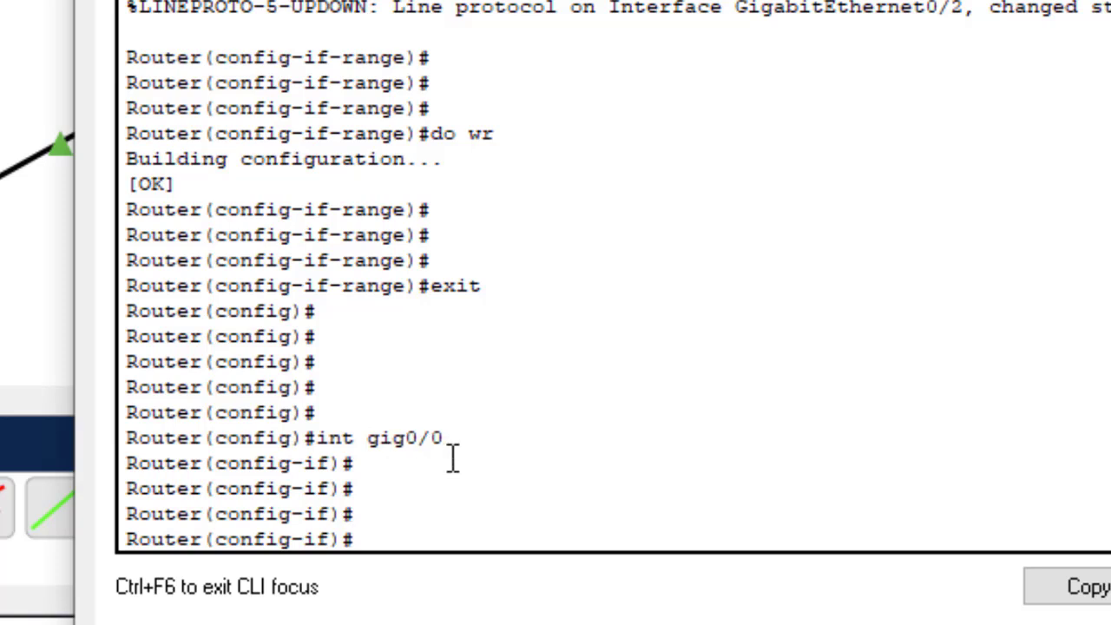
{"action": "type", "text": "ip addr"}
{"action": "key", "text": "Tab"}
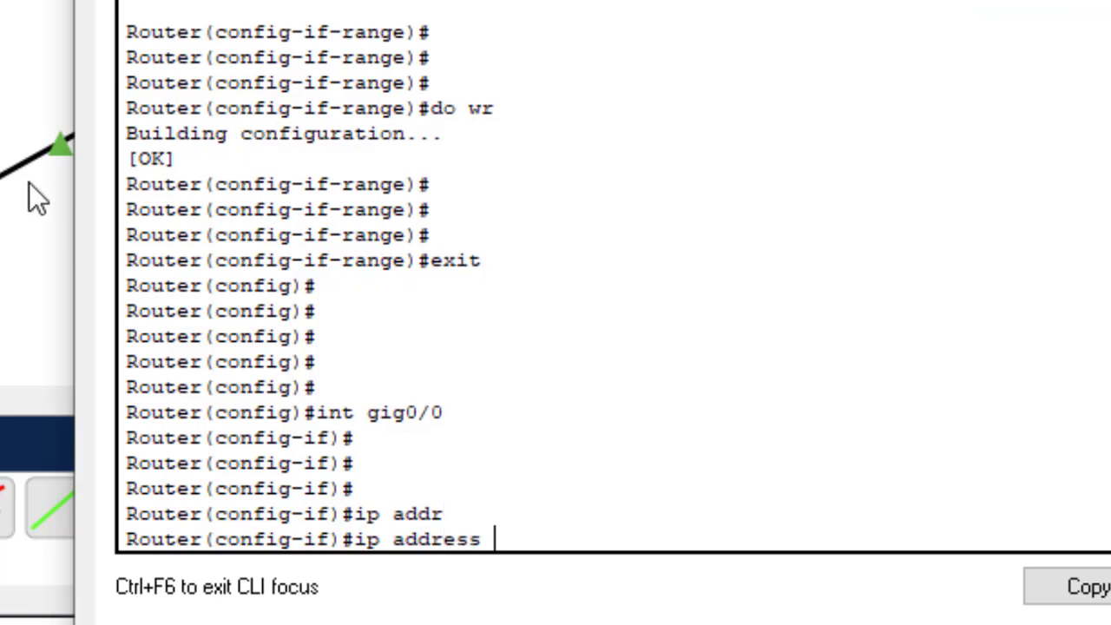
{"action": "type", "text": "192.168.1"}
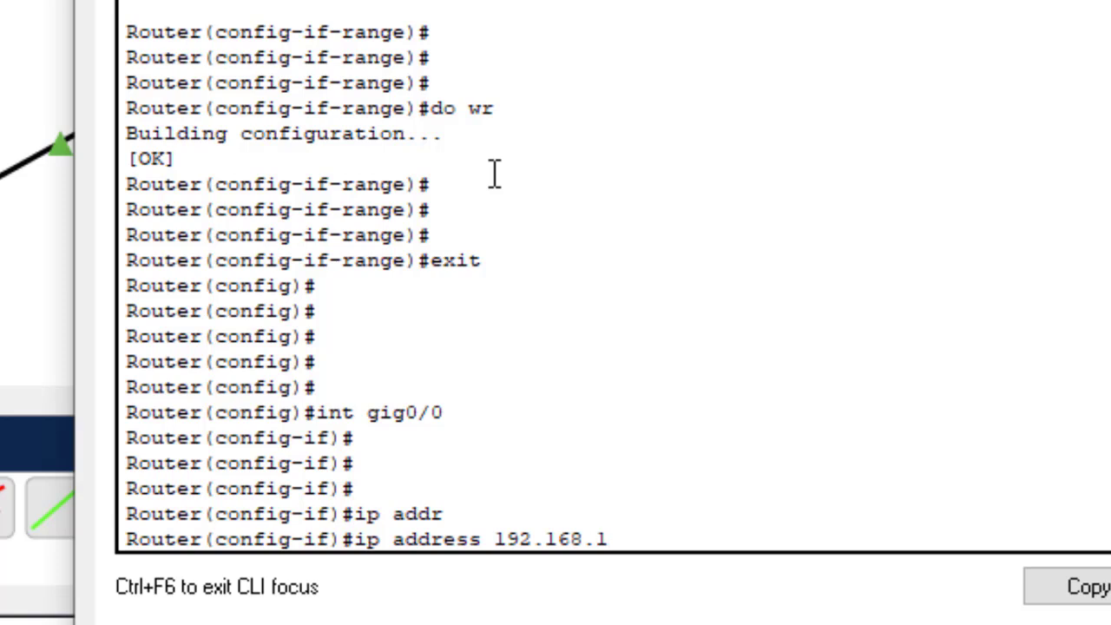
{"action": "type", "text": ".1"}
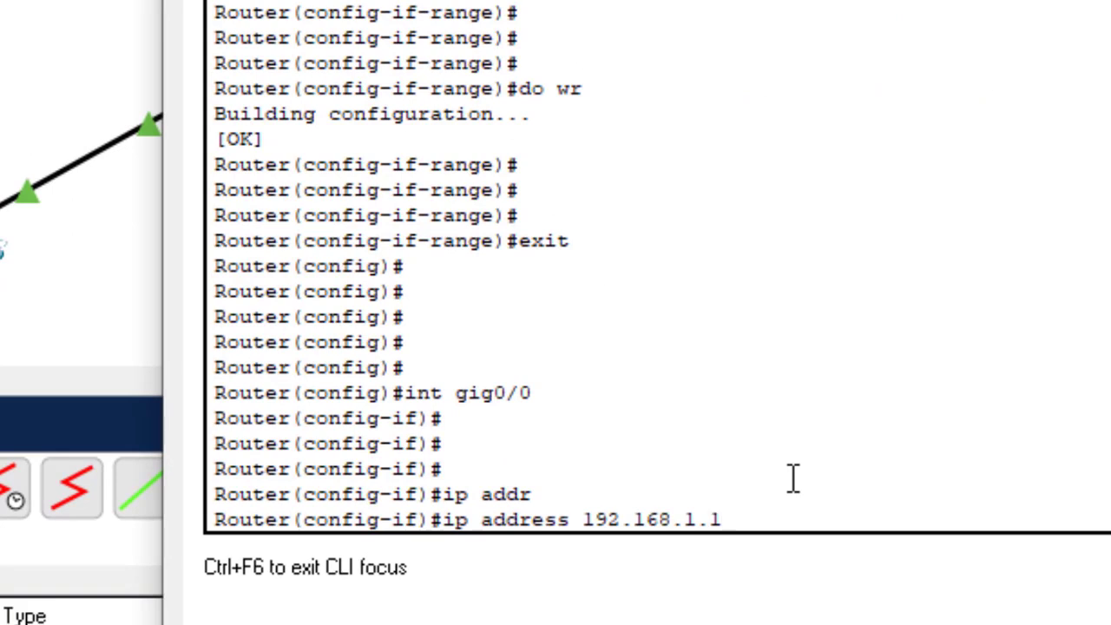
{"action": "type", "text": "255.255."}
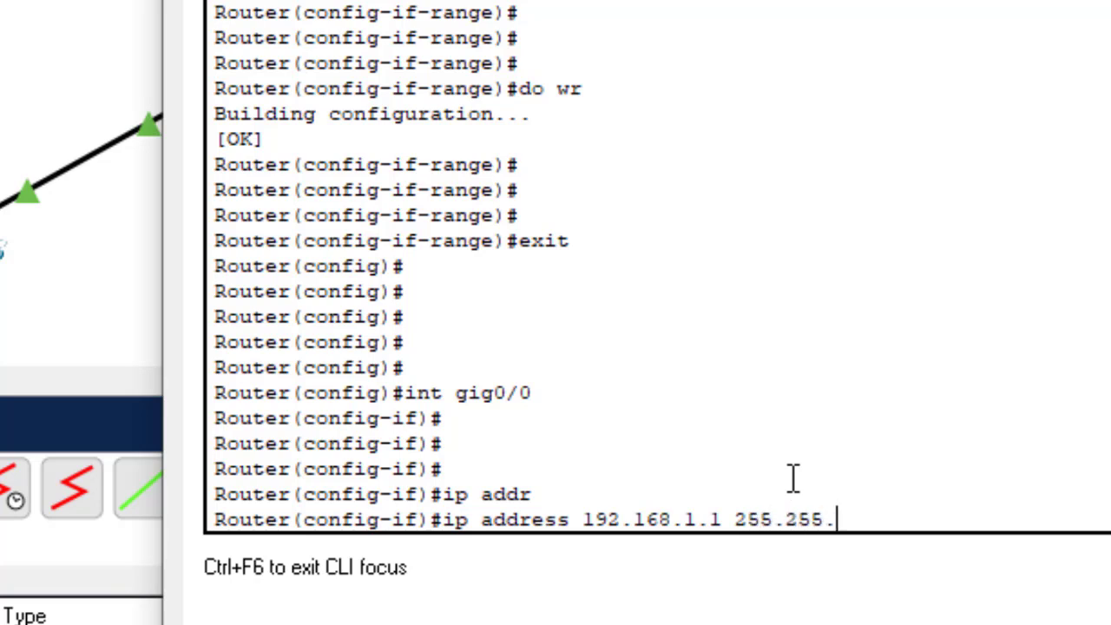
{"action": "type", "text": "255.0"}
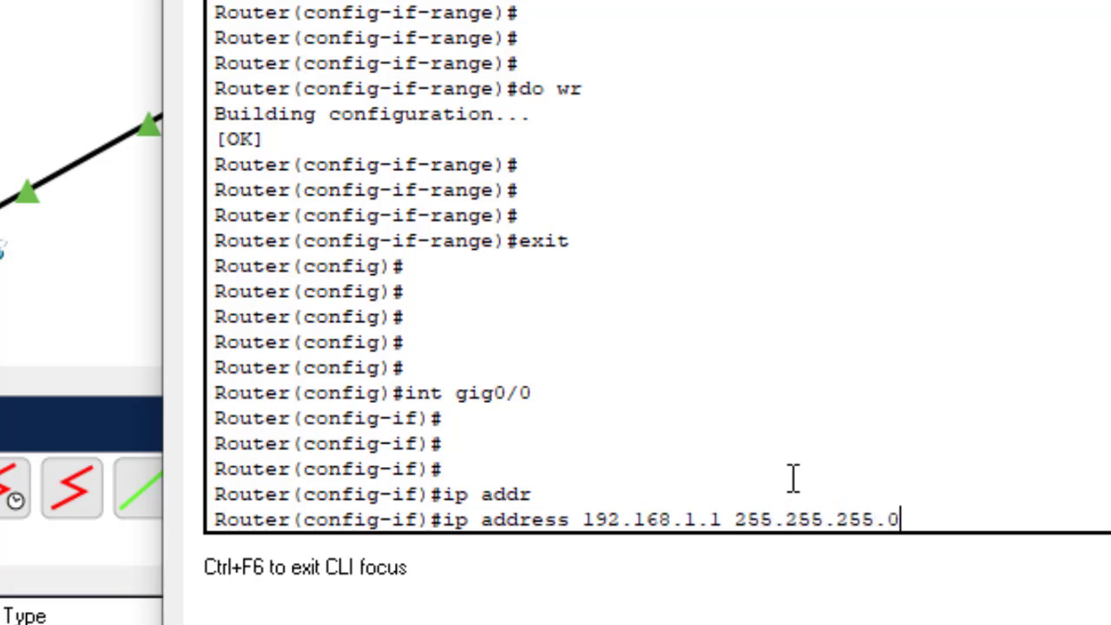
{"action": "key", "text": "Return"}
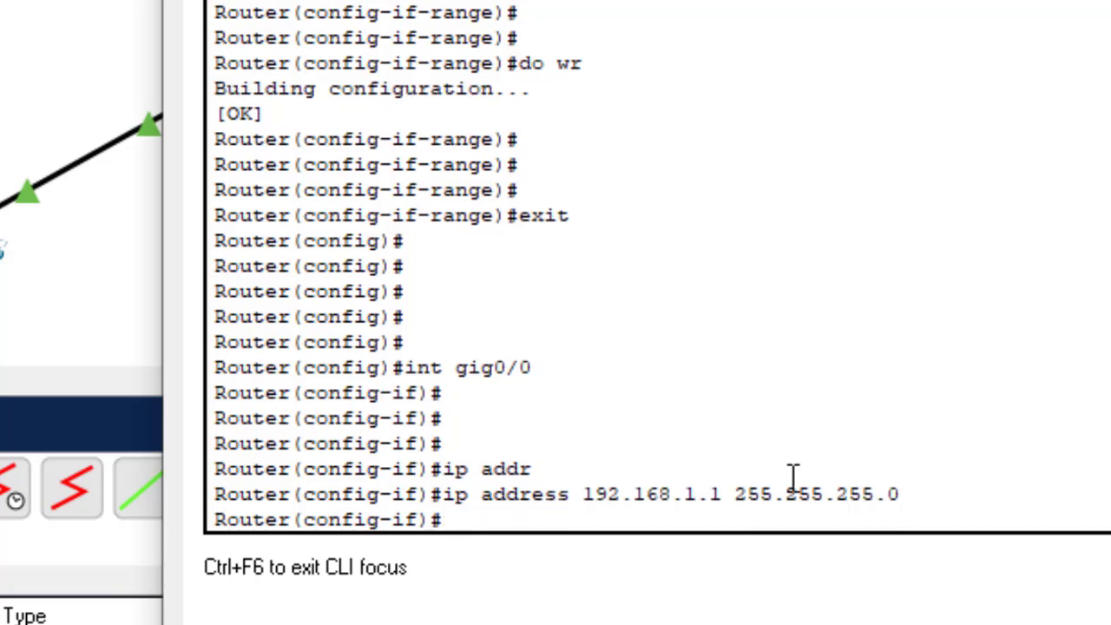
{"action": "type", "text": "do wr"}
{"action": "key", "text": "Return"}
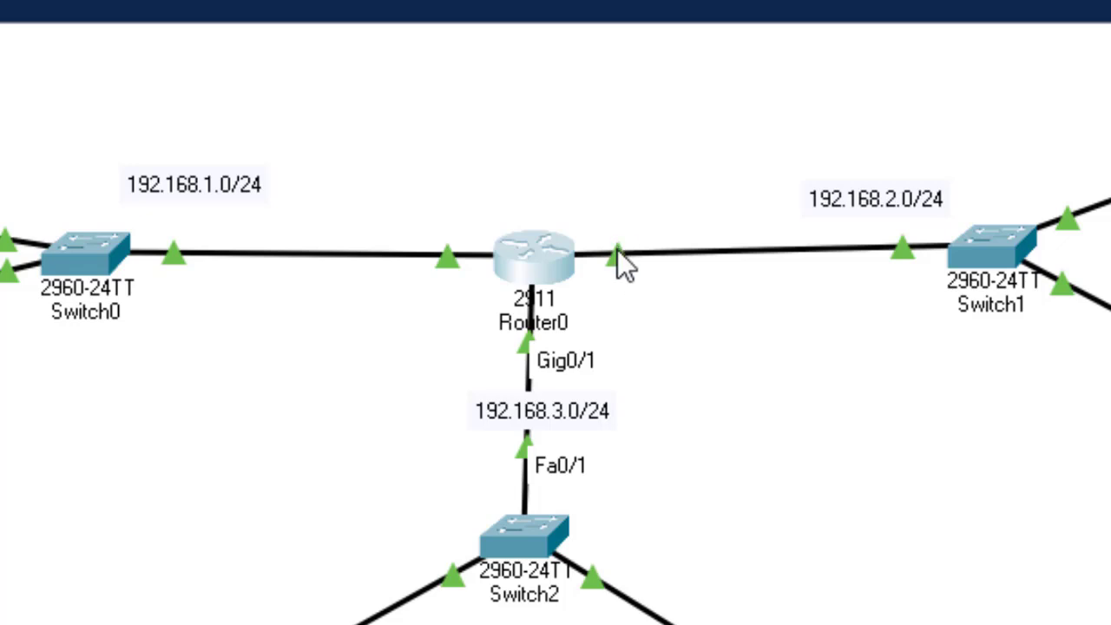
{"action": "mouse_move", "coordinate": [618, 251]}
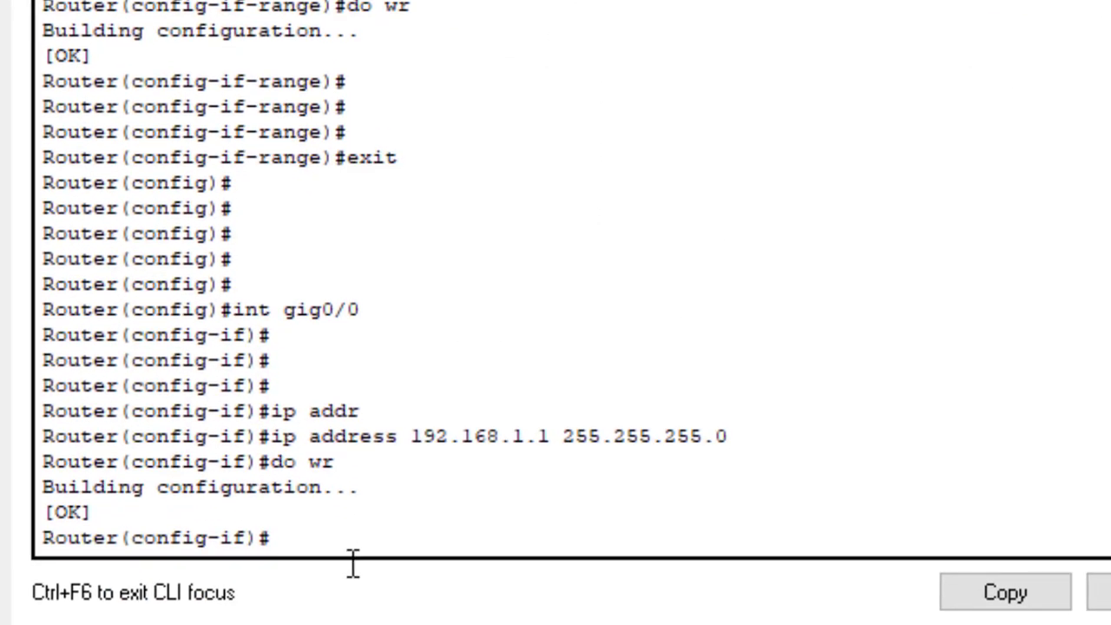
Exit interface mode and enter configuration for 'int gig0/2'
{"action": "key", "text": "Return"}
{"action": "key", "text": "Return"}
{"action": "key", "text": "Return"}
{"action": "type", "text": "ex"}
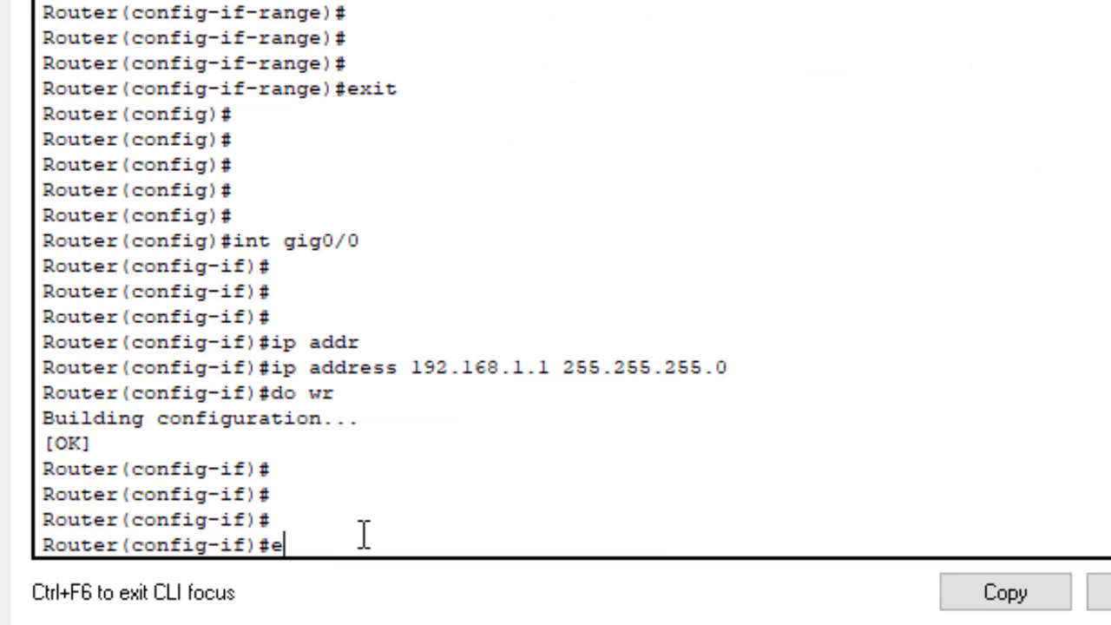
{"action": "type", "text": "it"}
{"action": "key", "text": "Return"}
{"action": "key", "text": "Return"}
{"action": "key", "text": "Return"}
{"action": "key", "text": "Return"}
{"action": "key", "text": "Return"}
{"action": "type", "text": "int gig0/"}
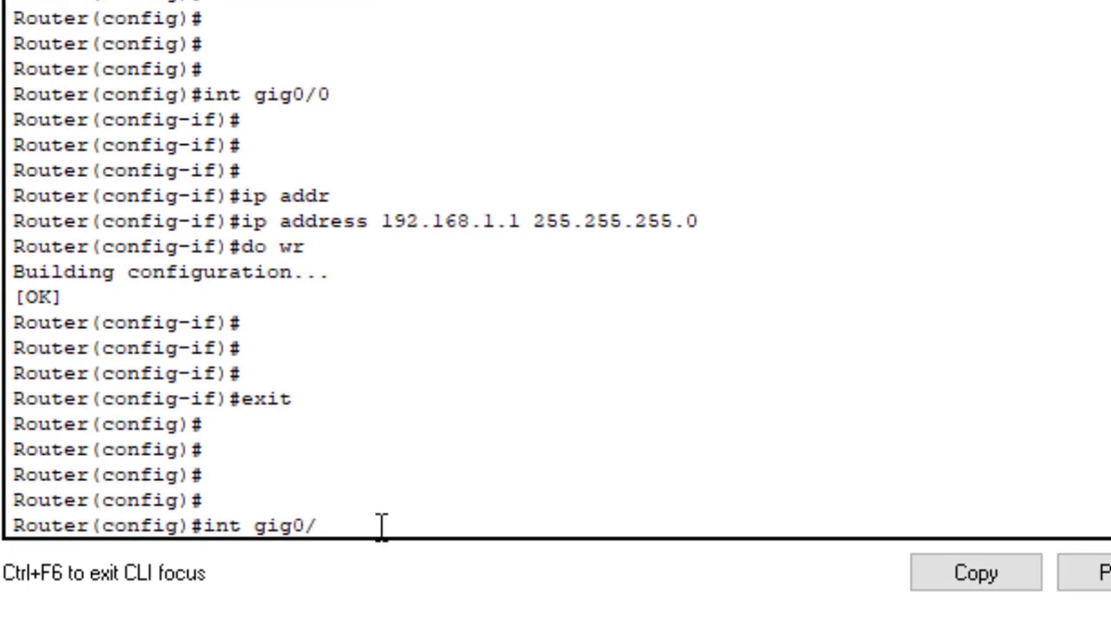
{"action": "type", "text": "2"}
{"action": "key", "text": "Return"}
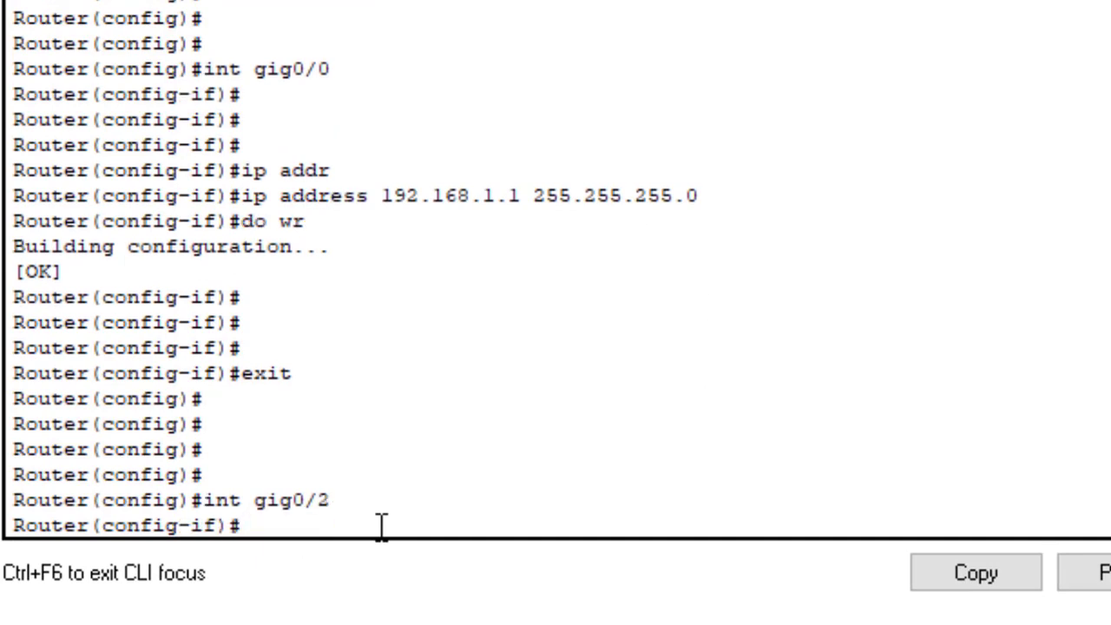
Assign 192.168.2.1 255.255.255.0 to gig0/2, save with 'do wr', and exit
{"action": "type", "text": "ip add"}
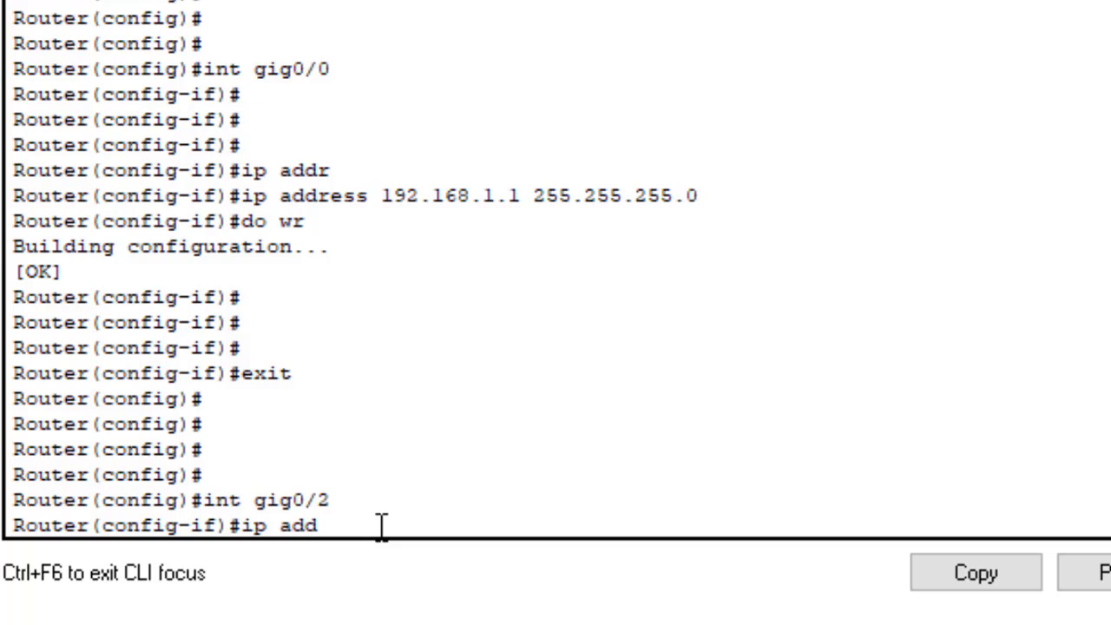
{"action": "key", "text": "Tab"}
{"action": "type", "text": "192"}
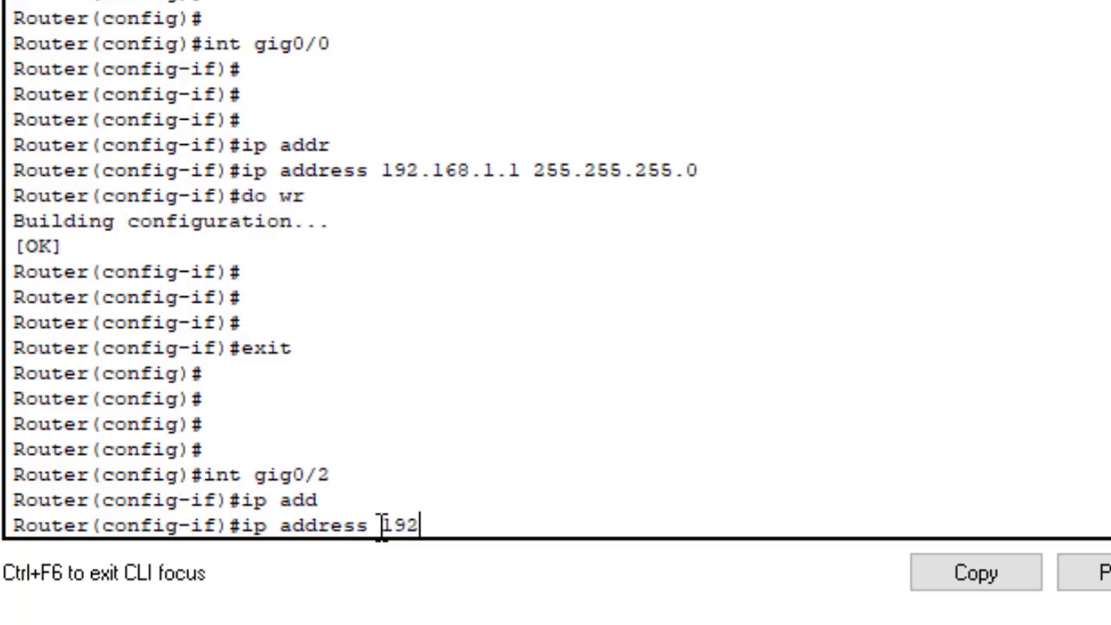
{"action": "type", "text": ".168."}
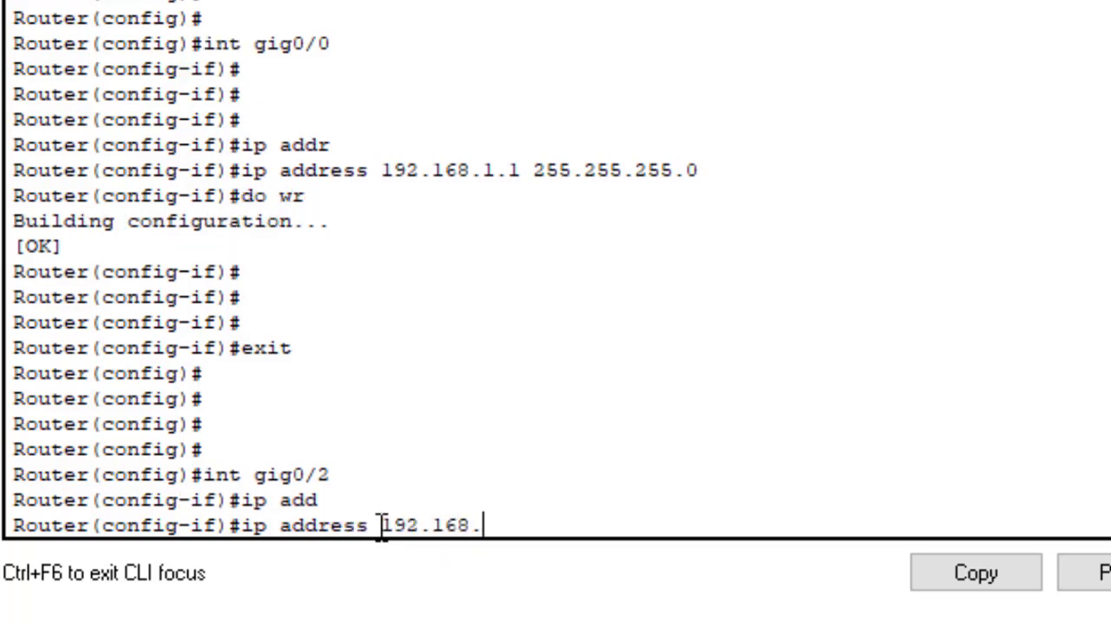
{"action": "type", "text": "2.1"}
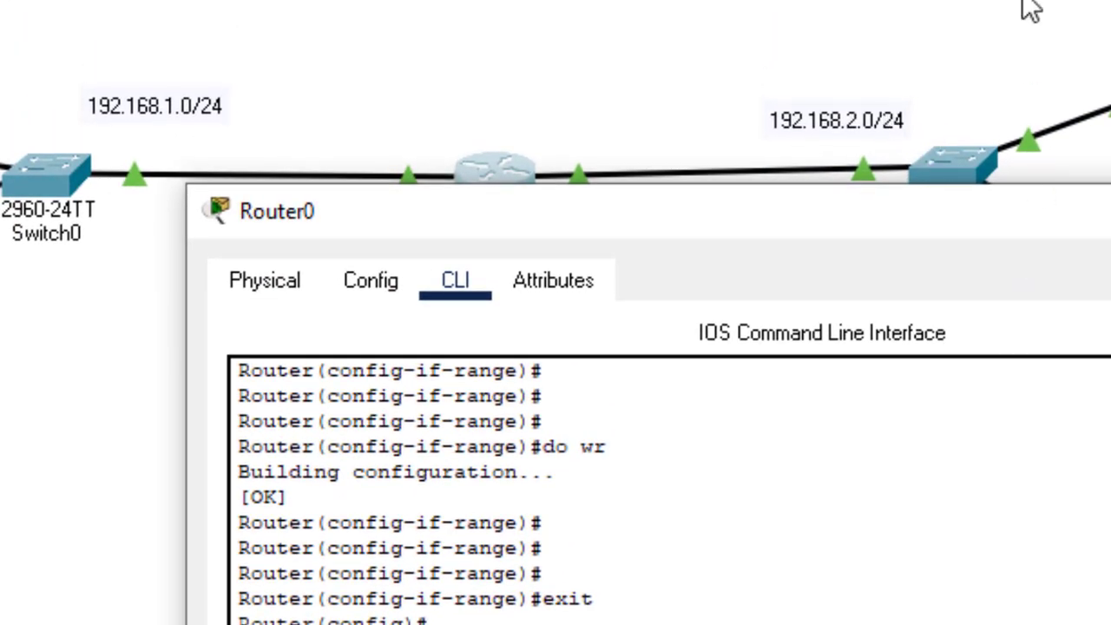
{"action": "left_click_drag", "start_coordinate": [1019, 235], "coordinate": [848, 295]}
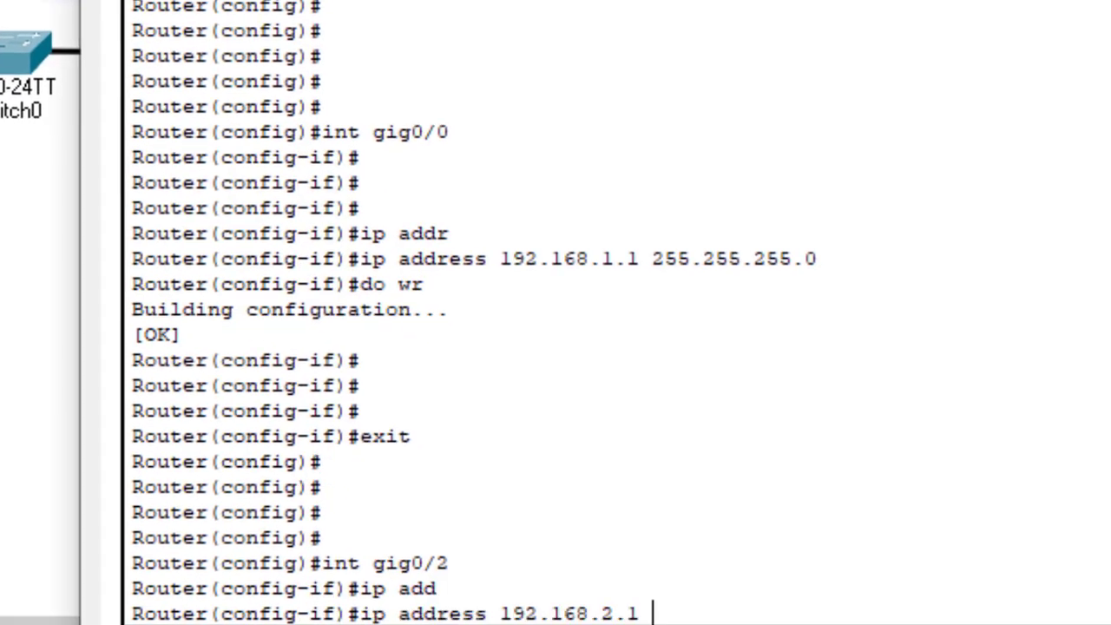
{"action": "type", "text": "255.2"}
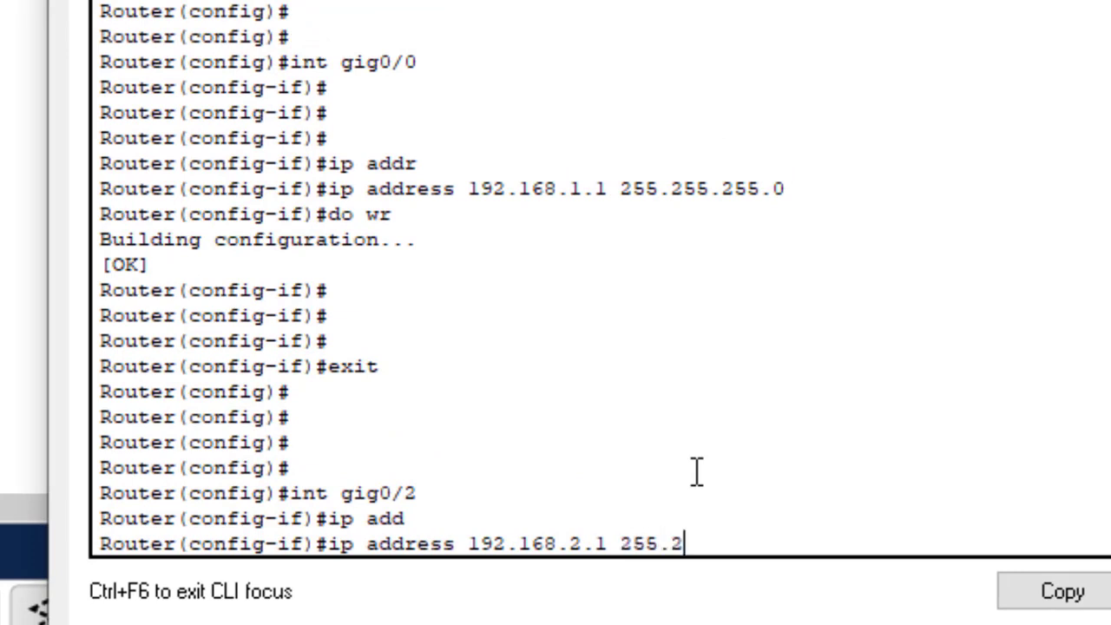
{"action": "type", "text": "55.255.0"}
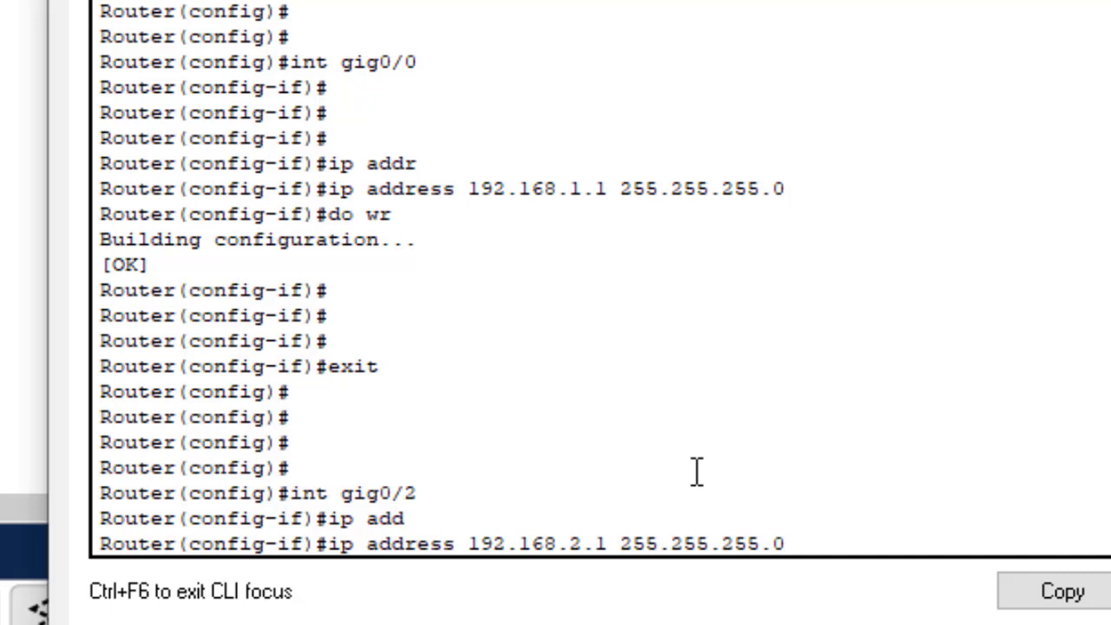
{"action": "key", "text": "Return"}
{"action": "type", "text": "do wr"}
{"action": "key", "text": "Return"}
{"action": "key", "text": "Return"}
{"action": "key", "text": "Return"}
{"action": "key", "text": "Return"}
{"action": "type", "text": "exit"}
{"action": "key", "text": "Return"}
{"action": "key", "text": "Return"}
{"action": "key", "text": "Return"}
{"action": "key", "text": "Return"}
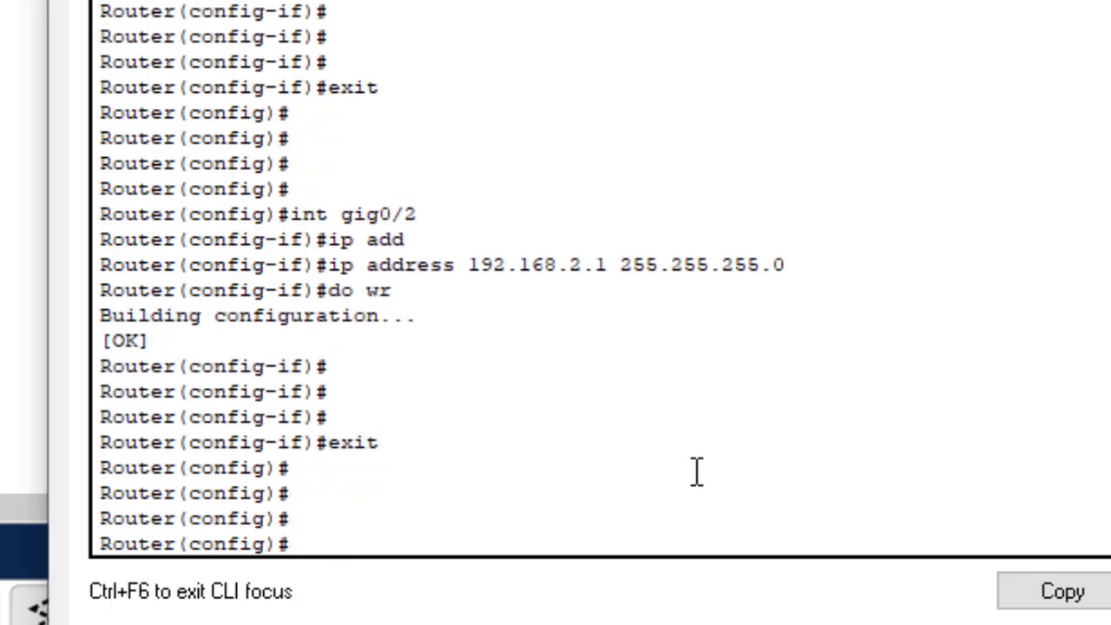
Under 'int gig0/1' set ip address 192.168.3.1 255.255.255.0 and save with 'do wr'
{"action": "type", "text": "int gig"}
{"action": "type", "text": "0/1"}
{"action": "key", "text": "Return"}
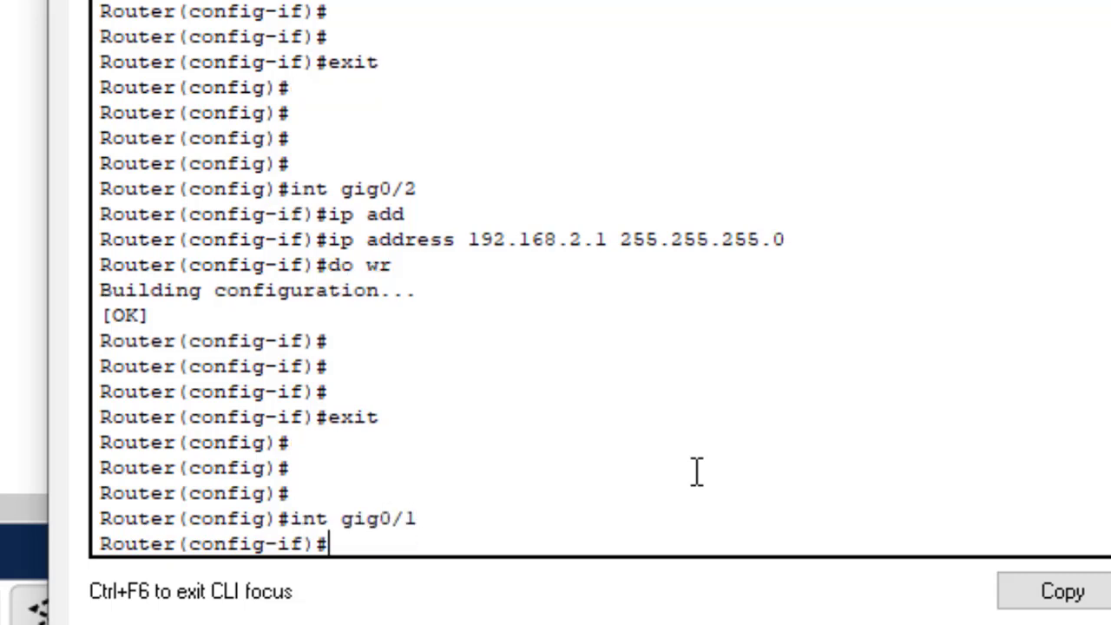
{"action": "type", "text": "ip add"}
{"action": "key", "text": "Tab"}
{"action": "type", "text": "19"}
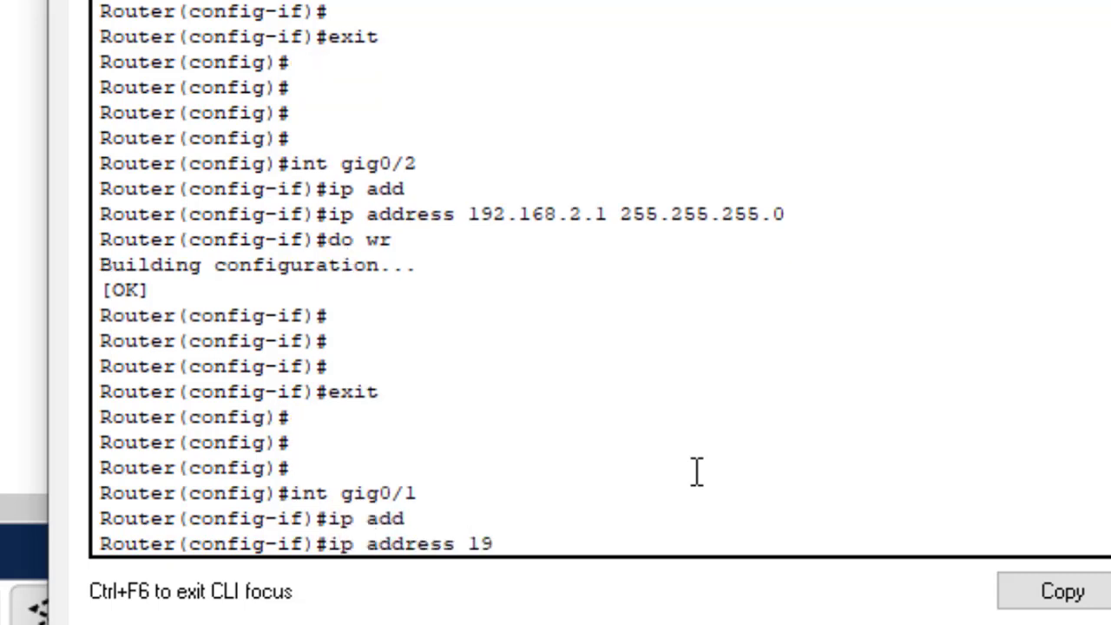
{"action": "type", "text": "2.168.3.1"}
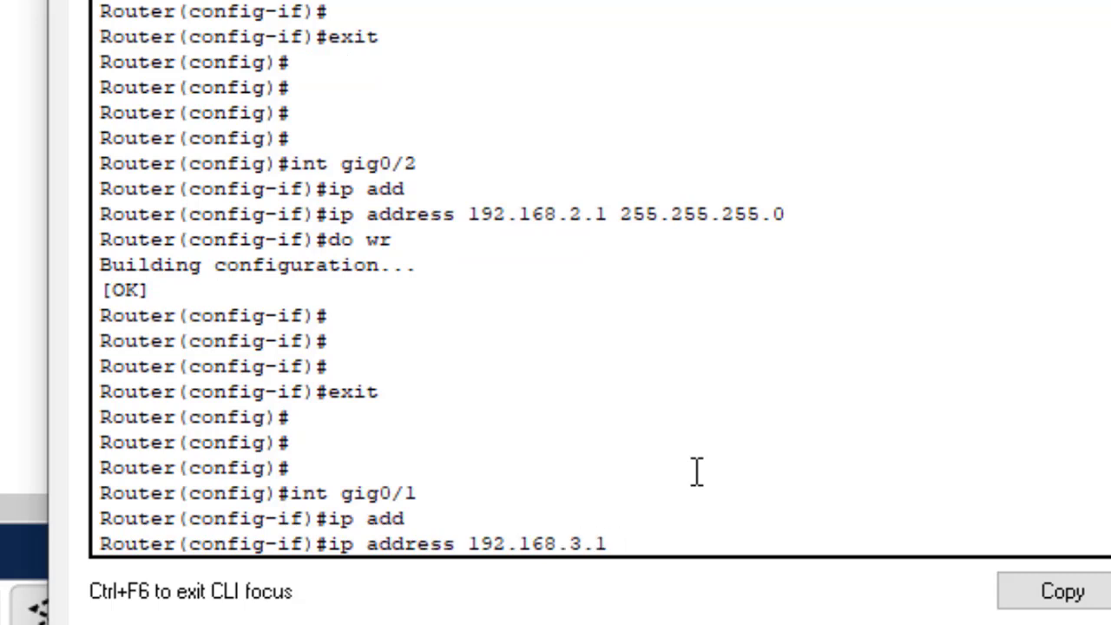
{"action": "type", "text": " 255.255.255"}
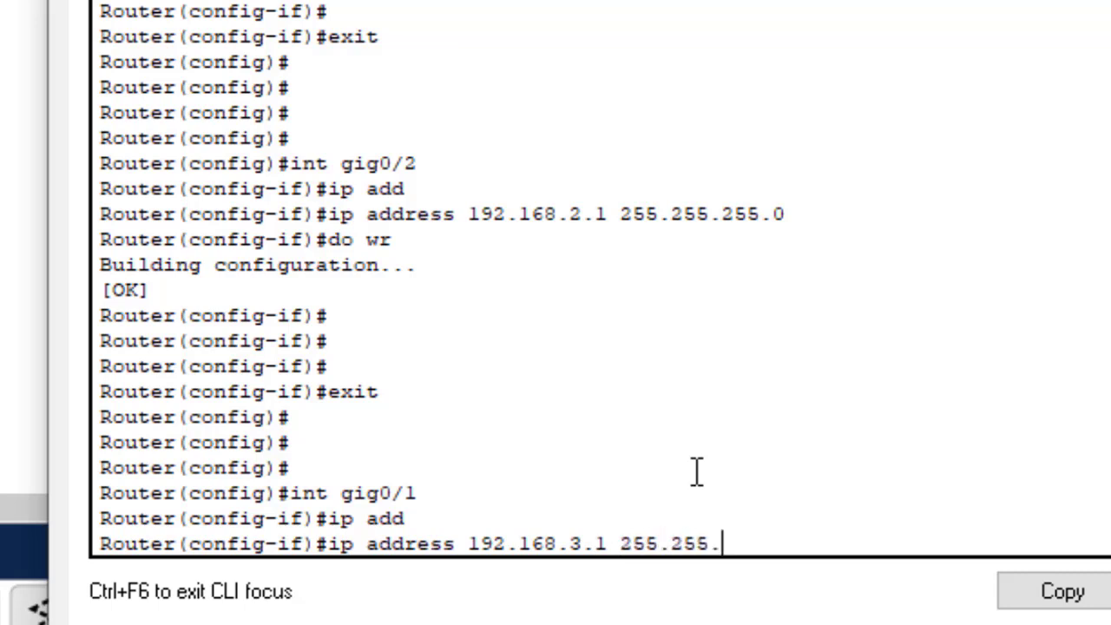
{"action": "type", "text": ".0"}
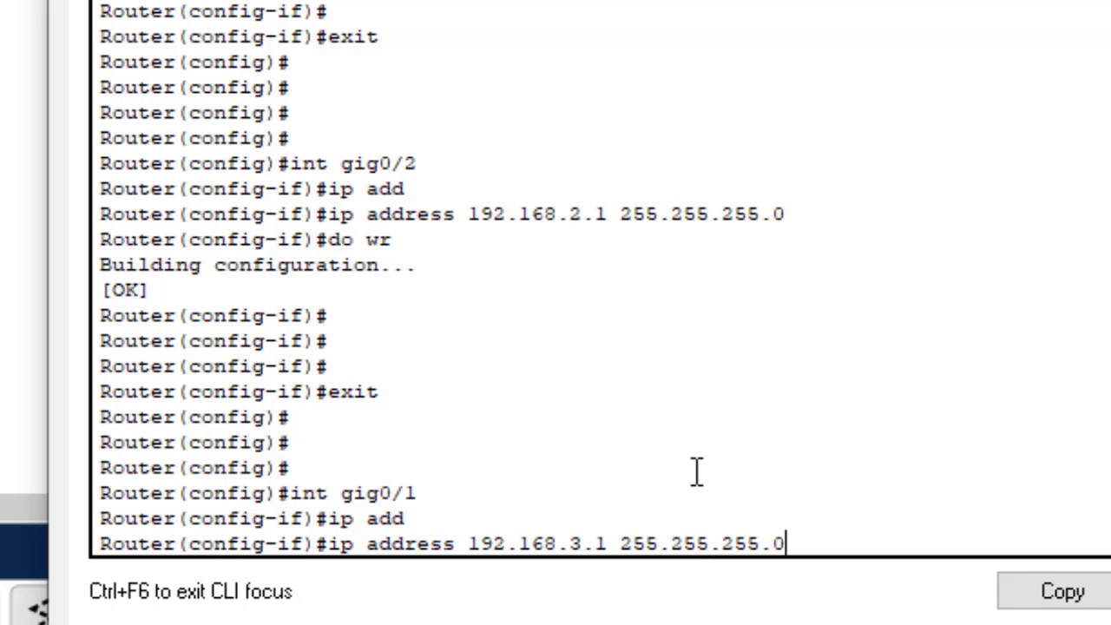
{"action": "key", "text": "Return"}
{"action": "key", "text": "Return"}
{"action": "key", "text": "Return"}
{"action": "type", "text": "do wr"}
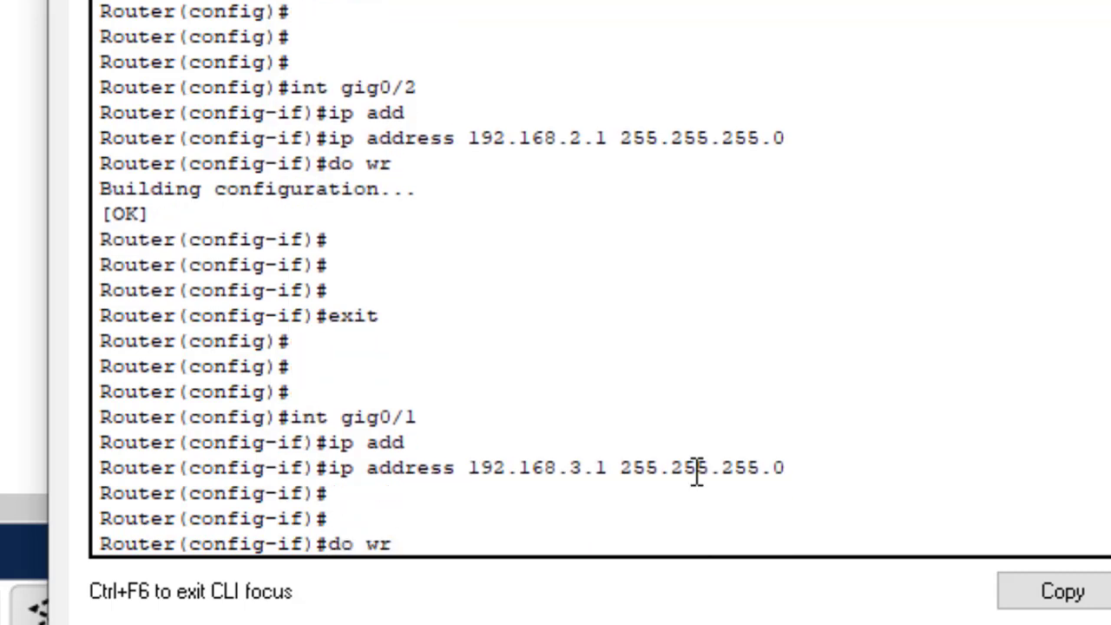
{"action": "key", "text": "Return"}
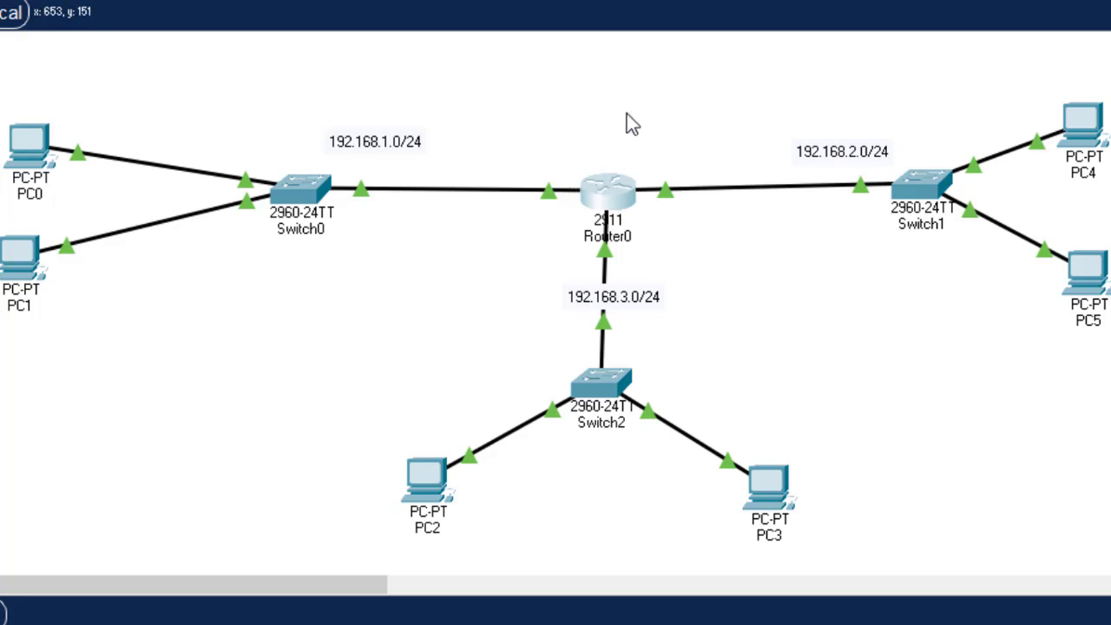
{"action": "mouse_move", "coordinate": [614, 189]}
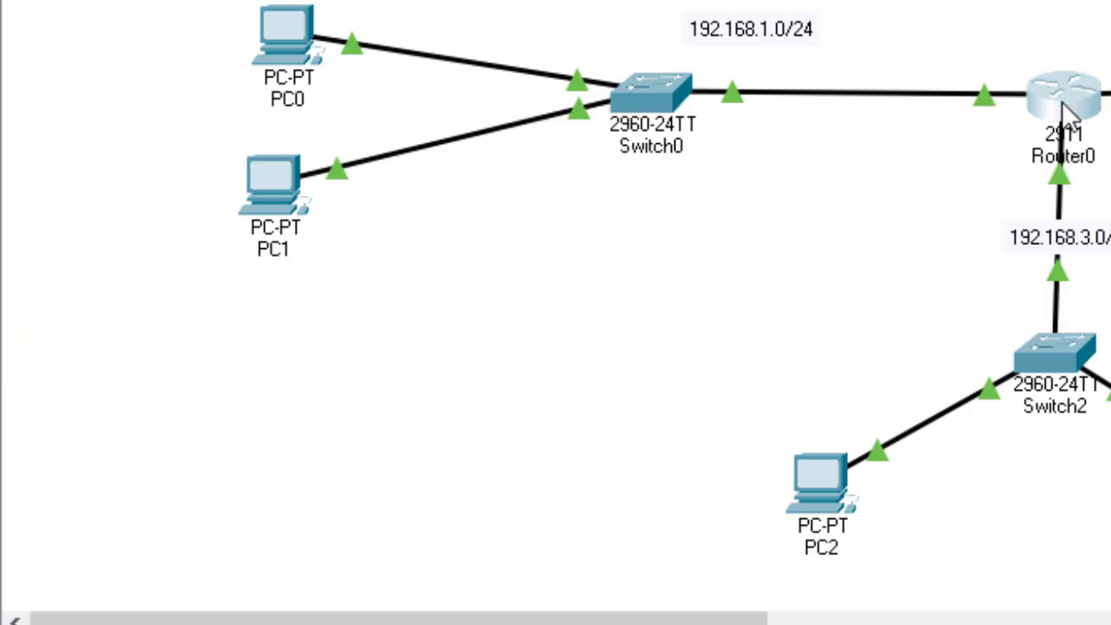
{"action": "mouse_move", "coordinate": [1062, 101]}
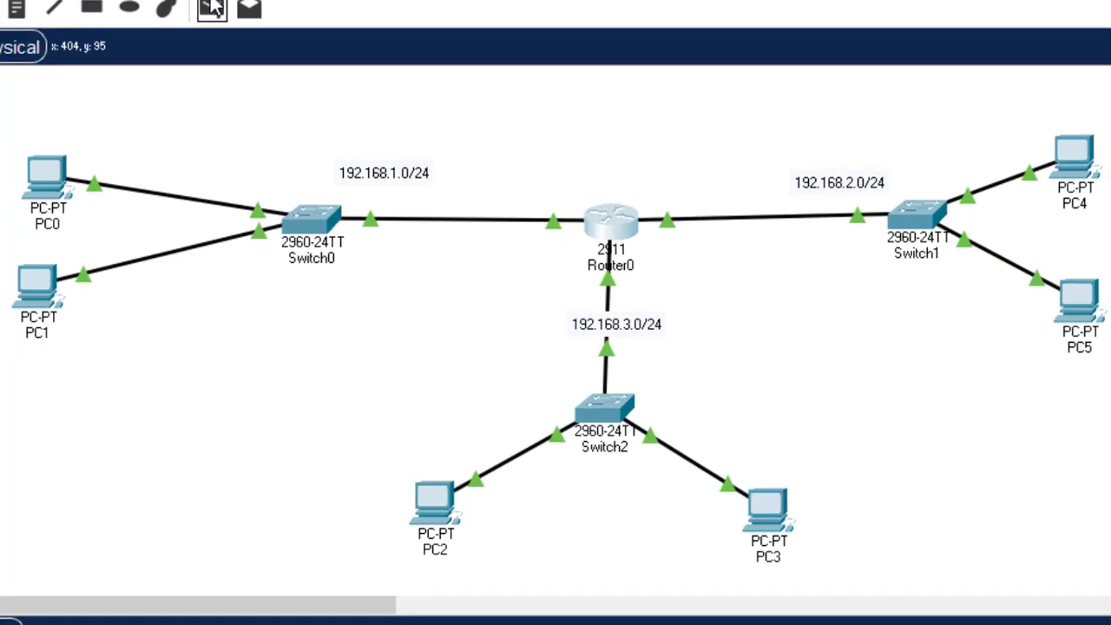
Draw a cyan-filled ellipse around PC0, PC1 and Switch0
{"action": "left_click", "coordinate": [206, 69]}
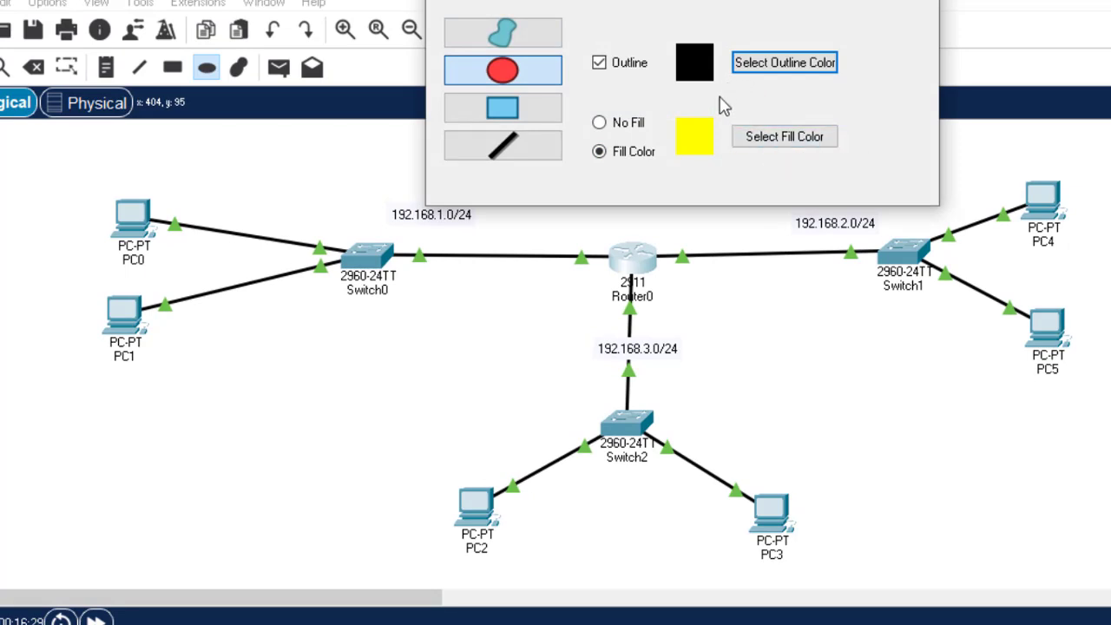
{"action": "left_click", "coordinate": [760, 153]}
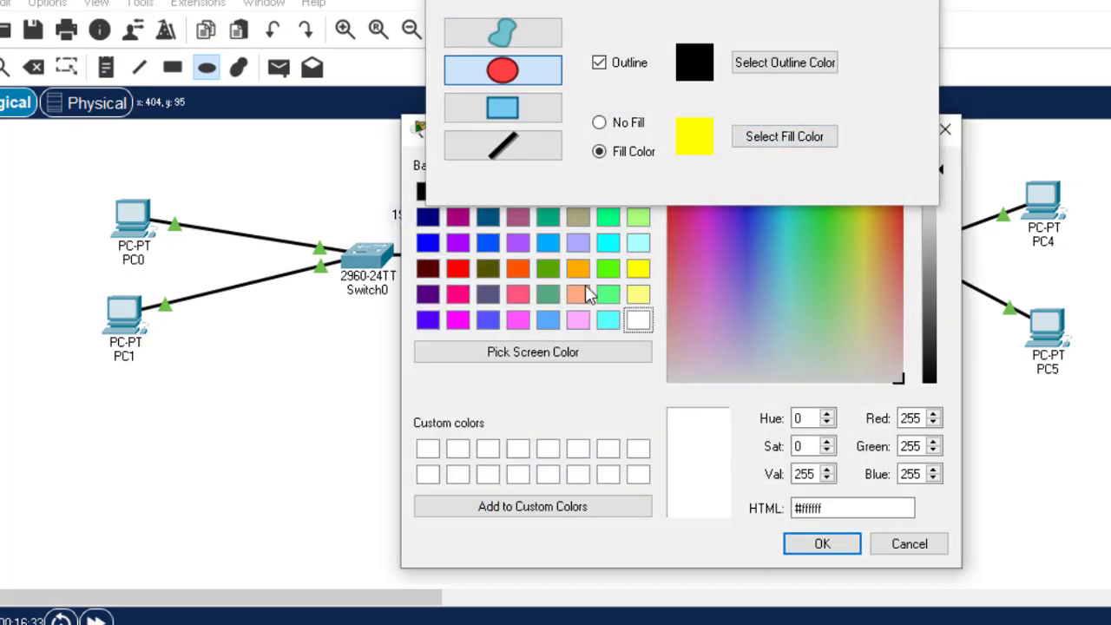
{"action": "left_click", "coordinate": [608, 321]}
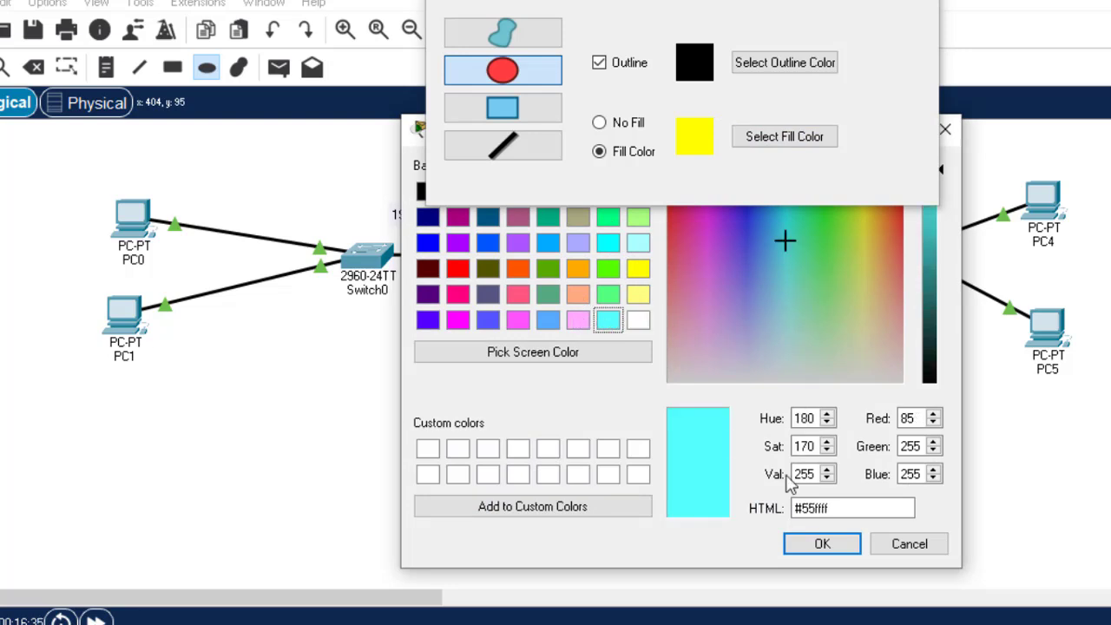
{"action": "left_click", "coordinate": [819, 544]}
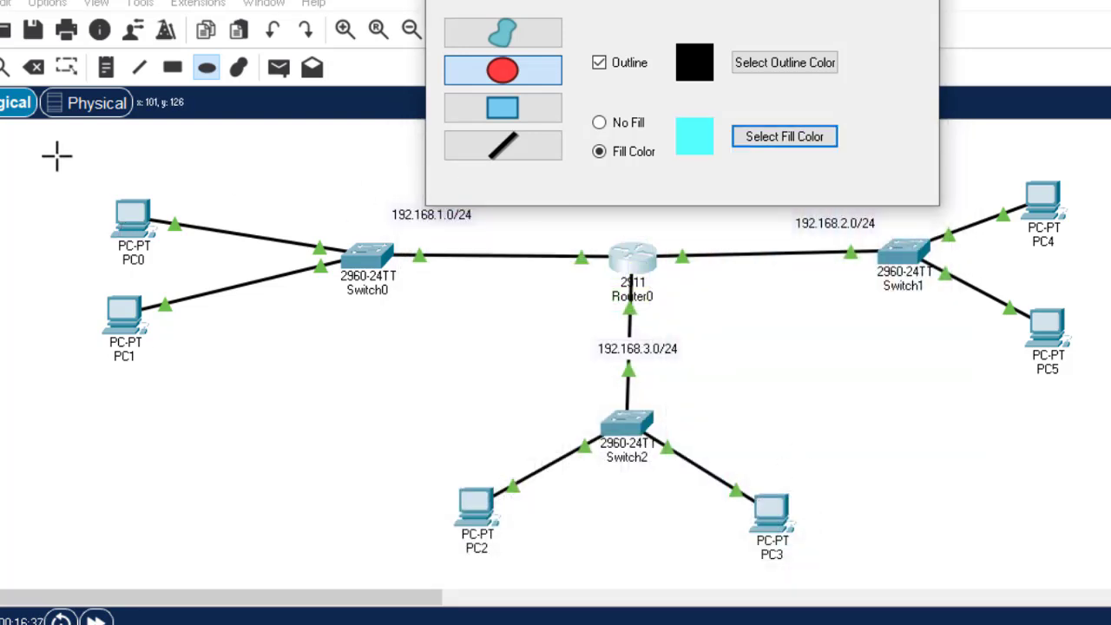
{"action": "left_click_drag", "start_coordinate": [39, 150], "coordinate": [528, 427]}
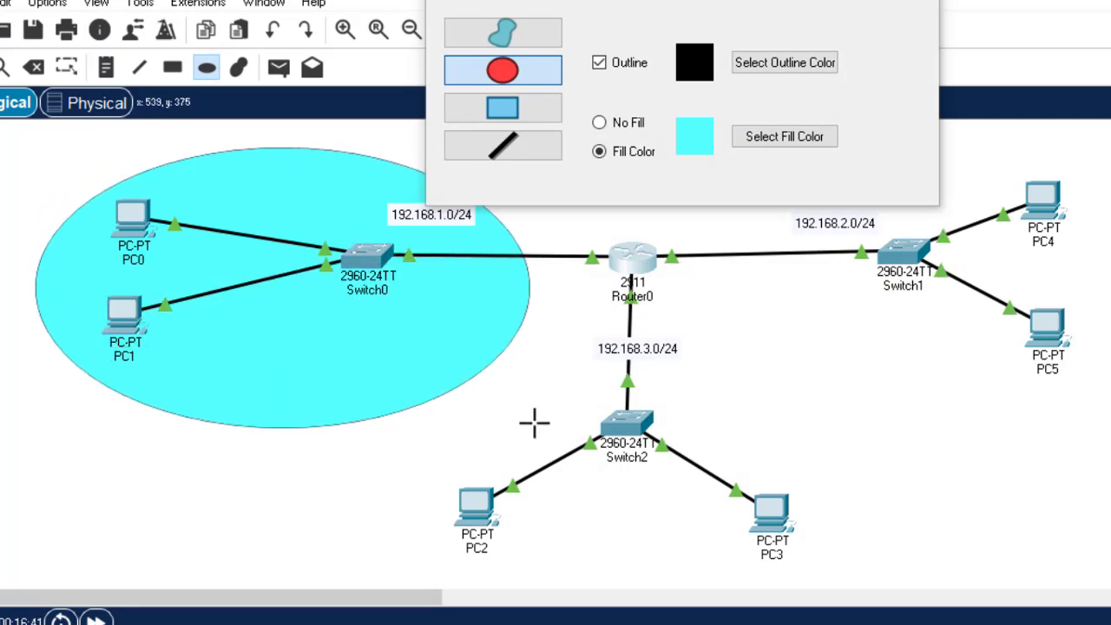
Draw a light-pink-filled ellipse around Switch2 and its PCs
{"action": "left_click", "coordinate": [760, 136]}
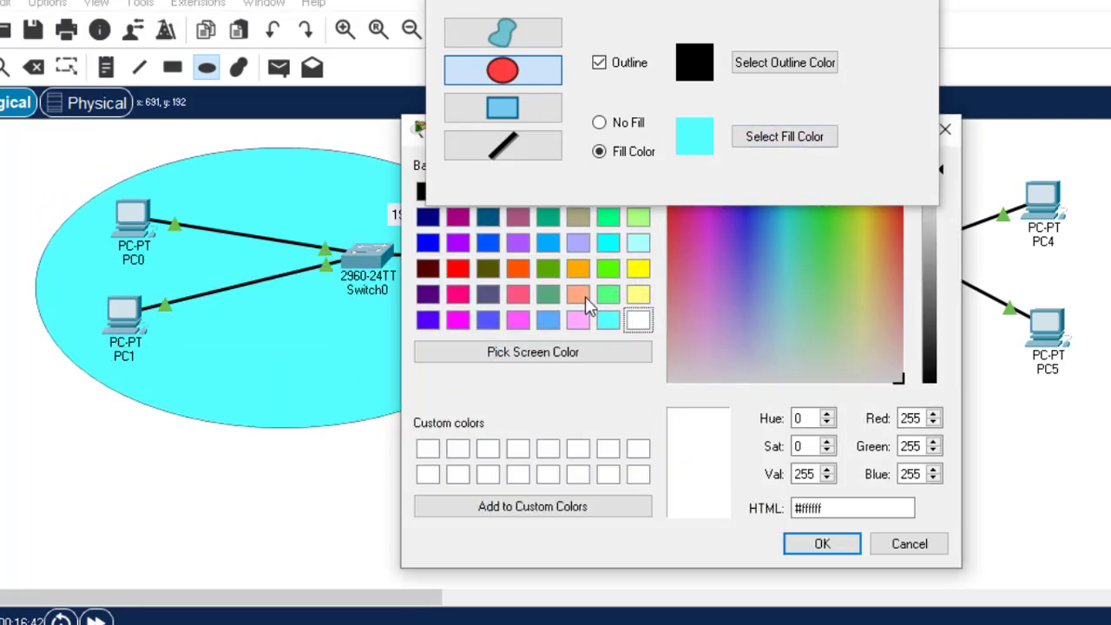
{"action": "left_click", "coordinate": [582, 324]}
{"action": "left_click", "coordinate": [822, 545]}
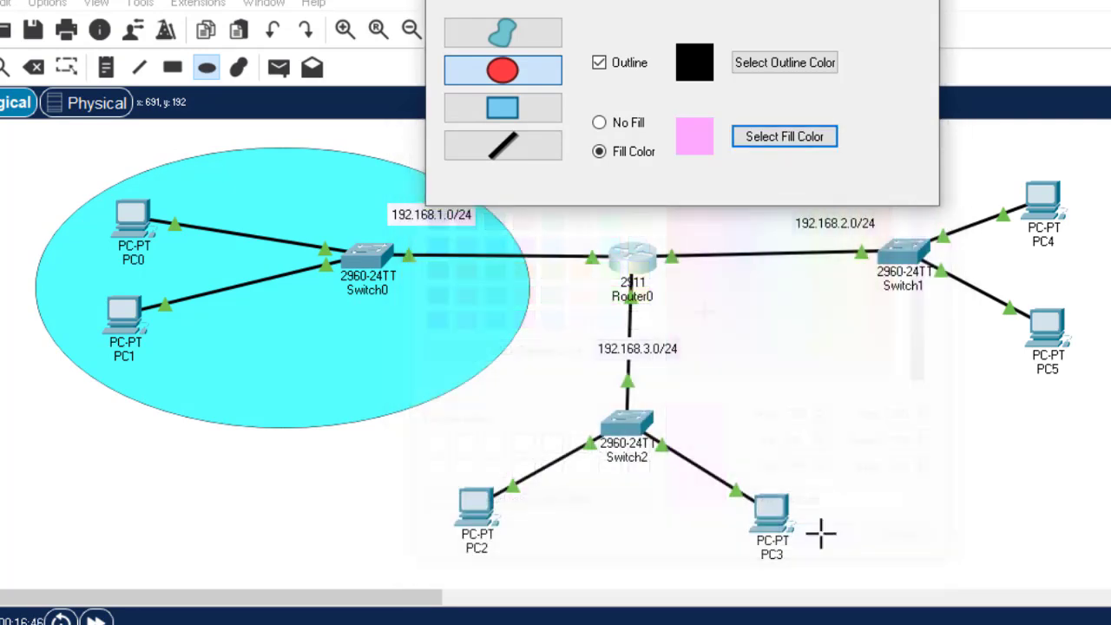
{"action": "mouse_move", "coordinate": [548, 348]}
{"action": "left_mouse_down"}
{"action": "mouse_move", "coordinate": [784, 480]}
{"action": "mouse_move", "coordinate": [860, 570]}
{"action": "mouse_move", "coordinate": [918, 613]}
{"action": "left_mouse_up"}
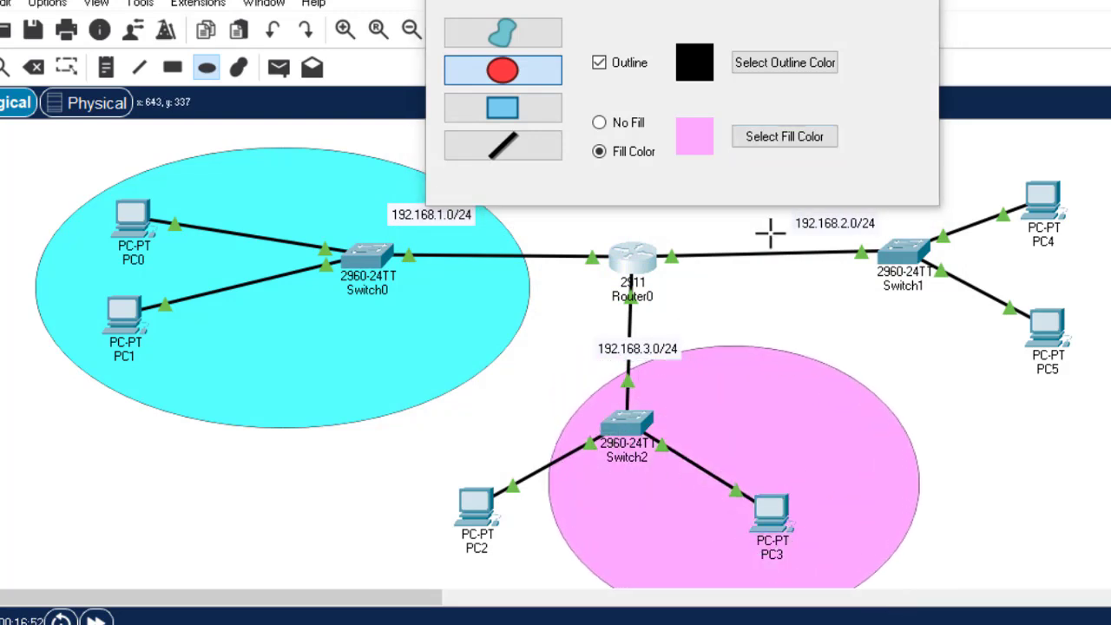
Draw a green (#55ff00) ellipse sized to cover Switch1, PC4 and PC5, then close the palette
{"action": "left_click", "coordinate": [767, 141]}
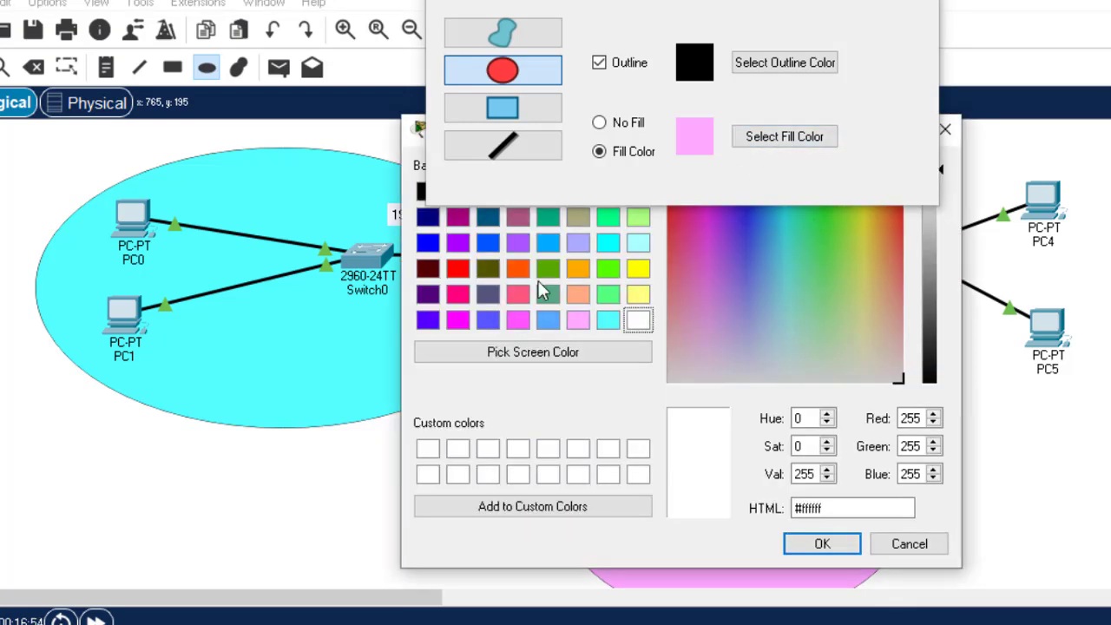
{"action": "left_click", "coordinate": [610, 273]}
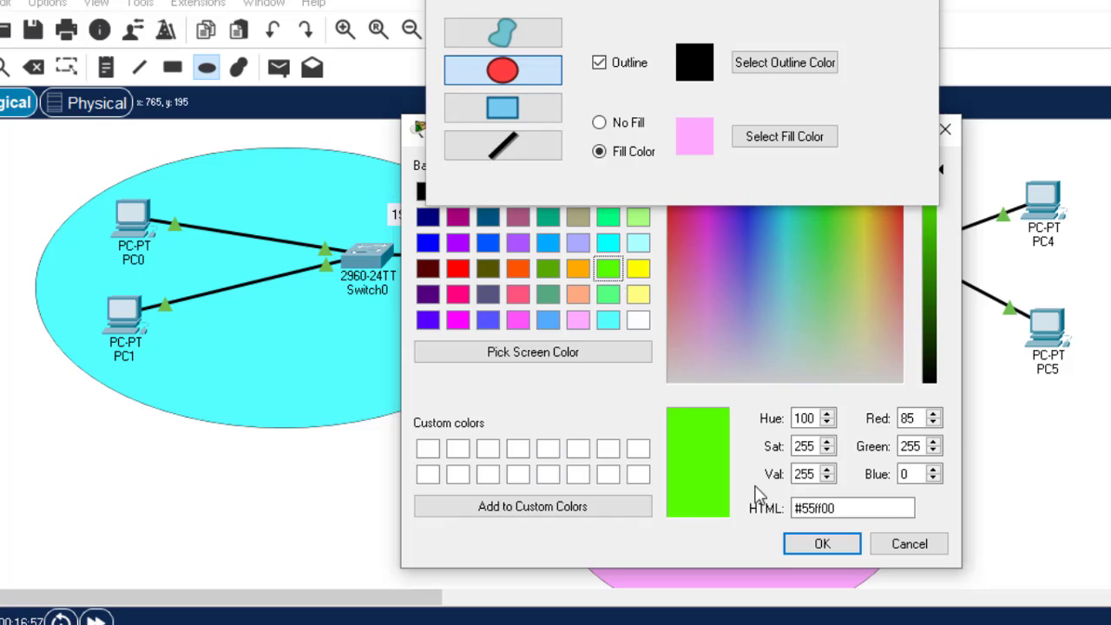
{"action": "left_click", "coordinate": [823, 545]}
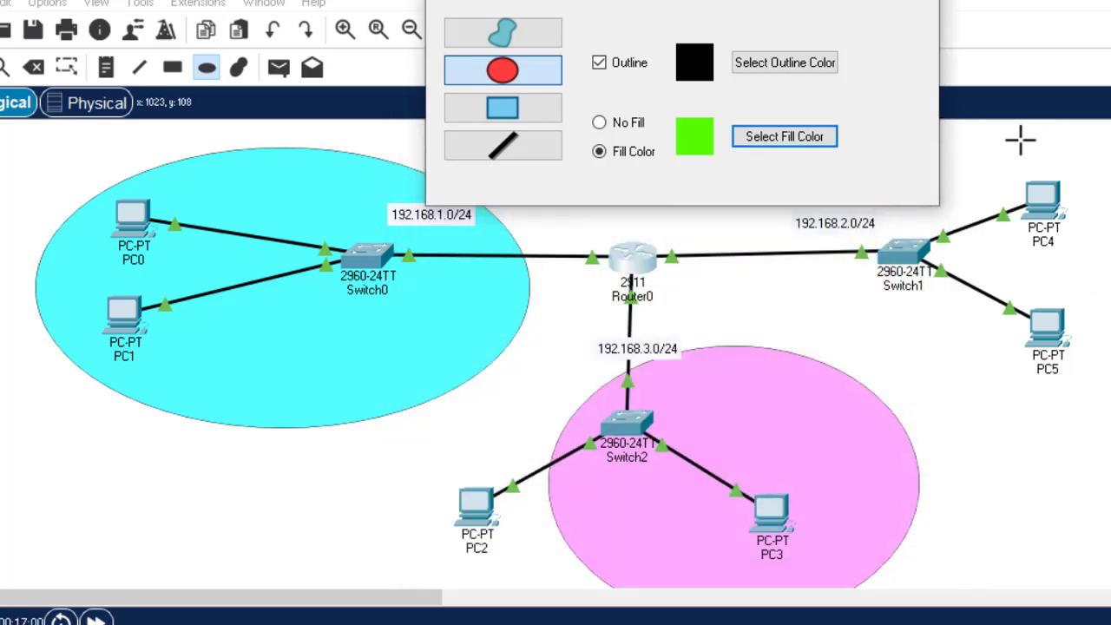
{"action": "left_click_drag", "start_coordinate": [1103, 145], "coordinate": [955, 196]}
{"action": "left_click_drag", "start_coordinate": [850, 204], "coordinate": [739, 365]}
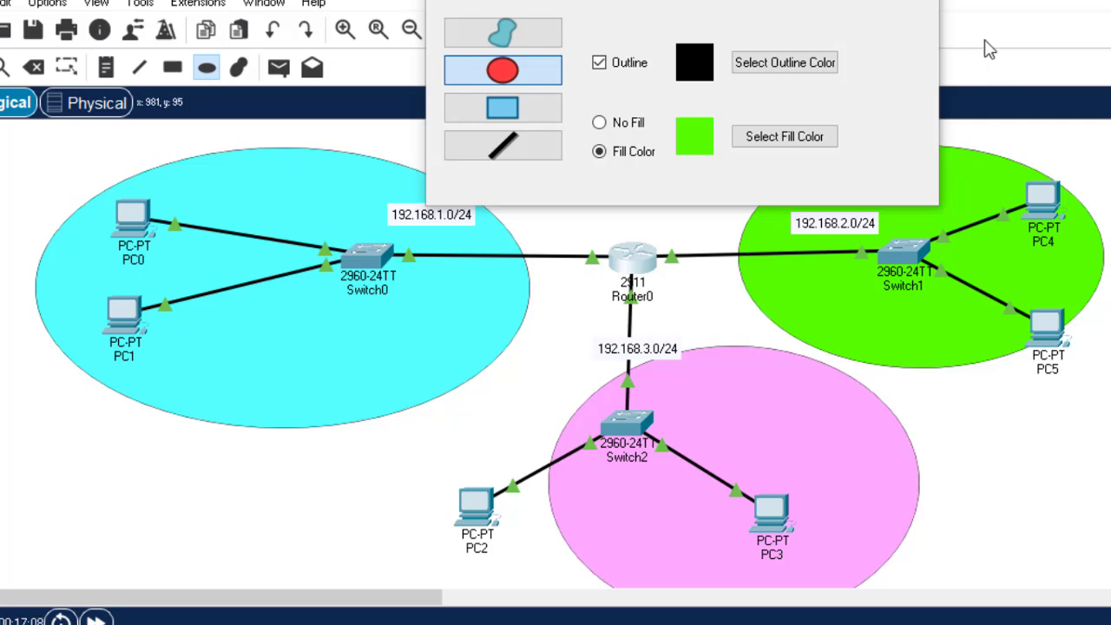
{"action": "key", "text": "Escape"}
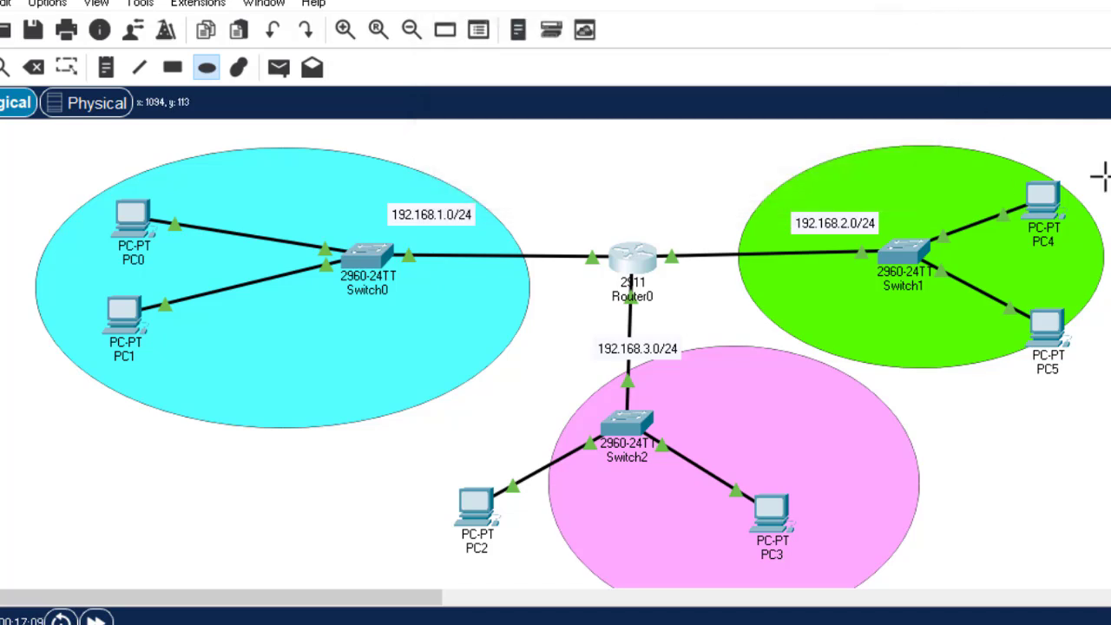
Reposition PC5, Switch2, PC2, the pink ellipse and the 192.168.3.0/24 label into their LAN areas
{"action": "key", "text": "Escape"}
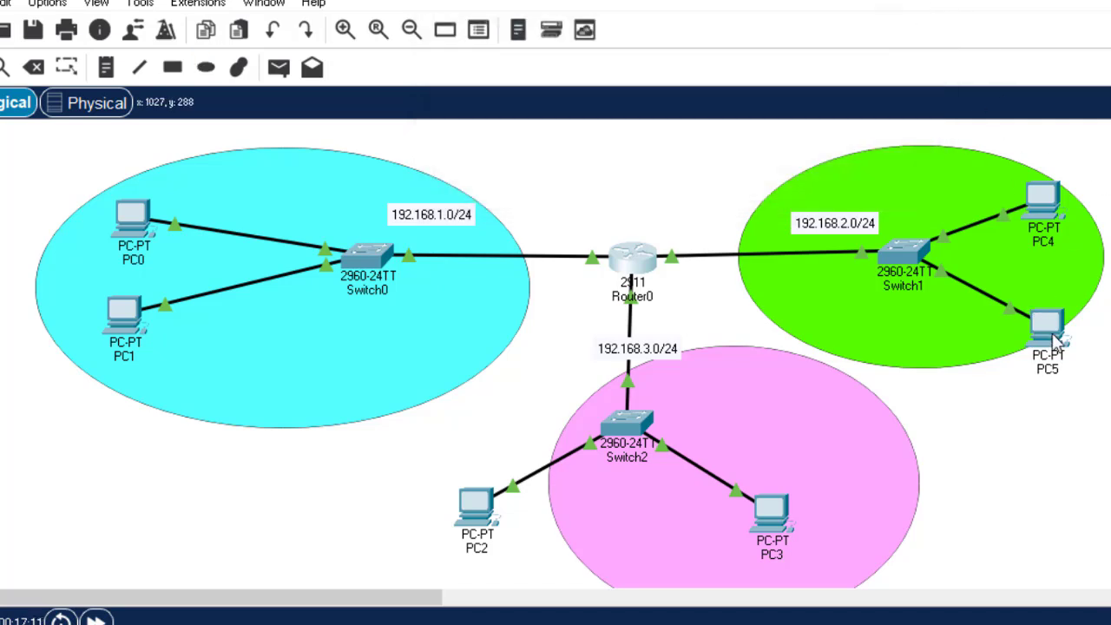
{"action": "left_click_drag", "start_coordinate": [1053, 341], "coordinate": [1048, 315]}
{"action": "left_click_drag", "start_coordinate": [613, 427], "coordinate": [651, 421]}
{"action": "left_click_drag", "start_coordinate": [475, 512], "coordinate": [615, 516]}
{"action": "left_click_drag", "start_coordinate": [802, 405], "coordinate": [751, 425]}
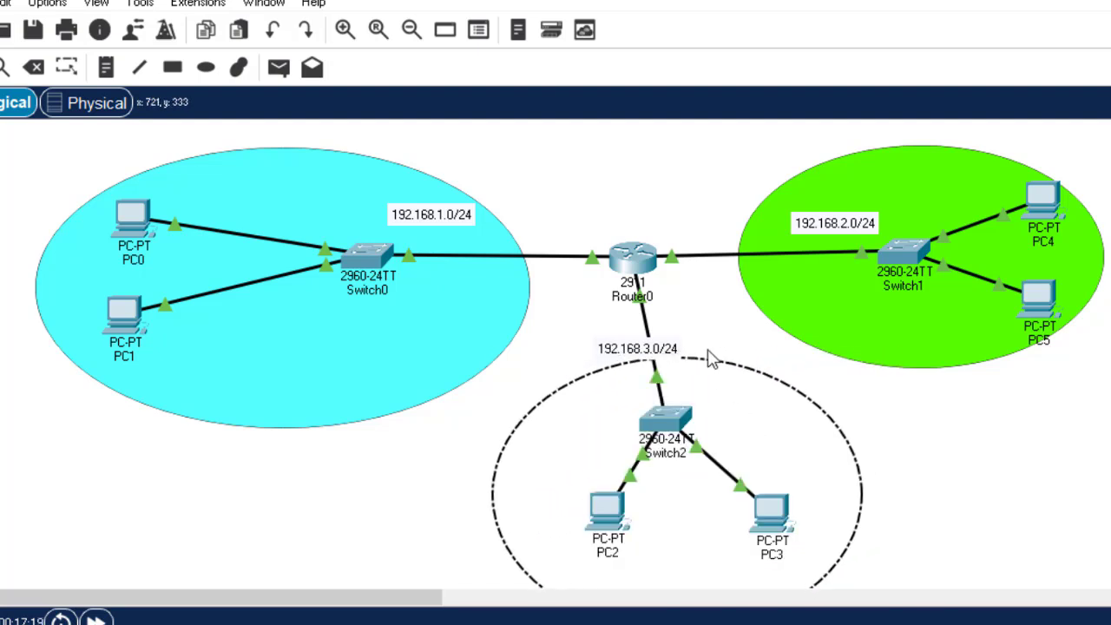
{"action": "left_click_drag", "start_coordinate": [662, 362], "coordinate": [671, 388]}
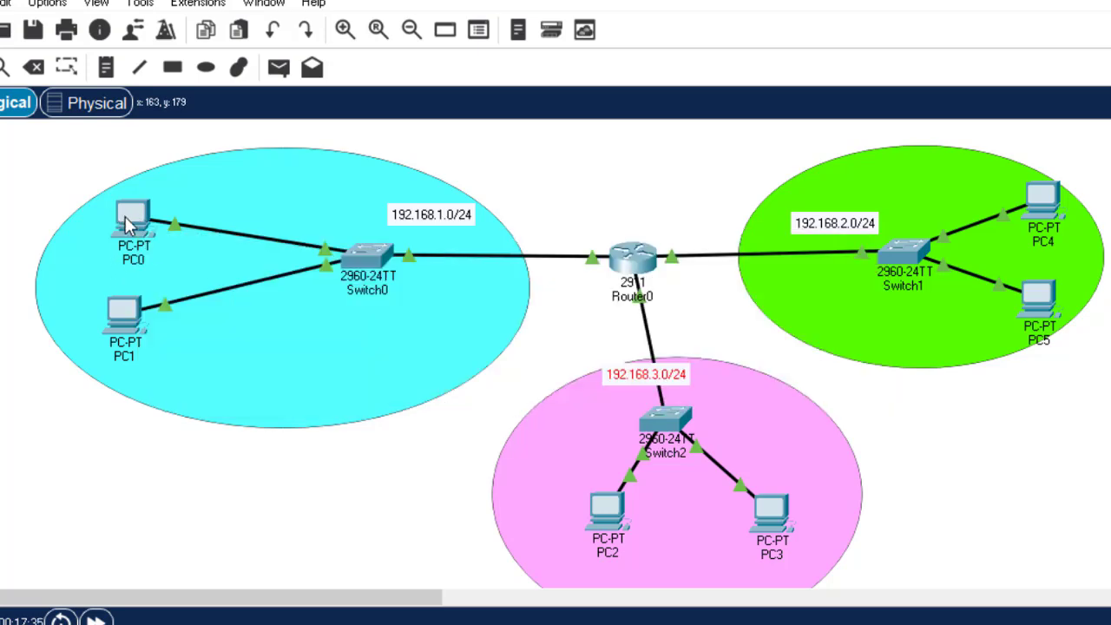
In PC0's IP Configuration, enter IPv4 192.168.1.2 and auto-fill mask 255.255.255.0
{"action": "left_click", "coordinate": [127, 224]}
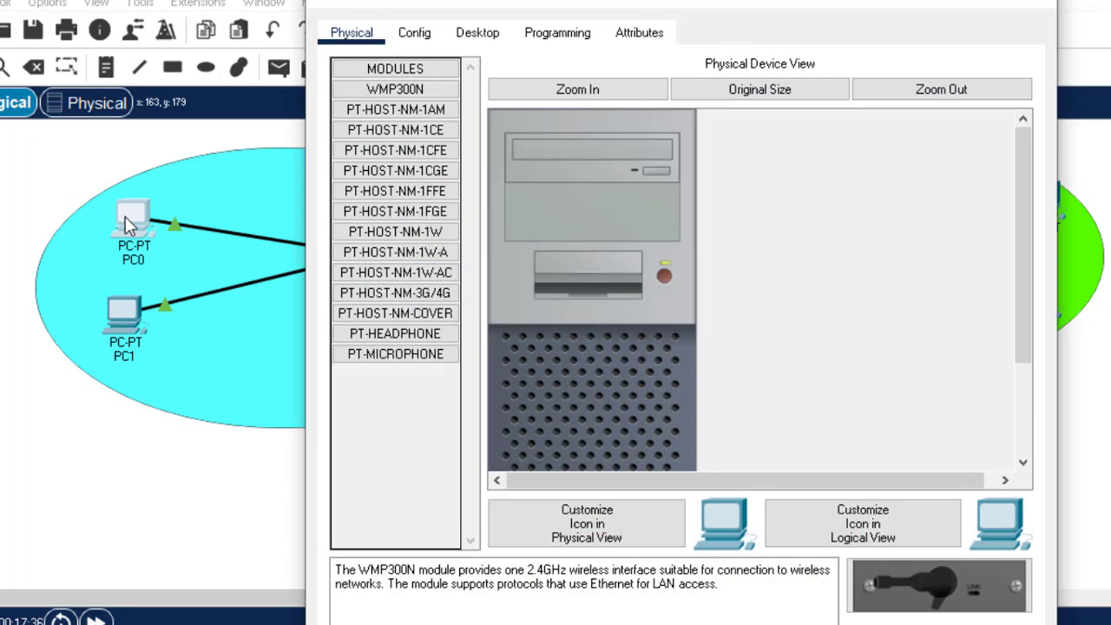
{"action": "left_click", "coordinate": [469, 39]}
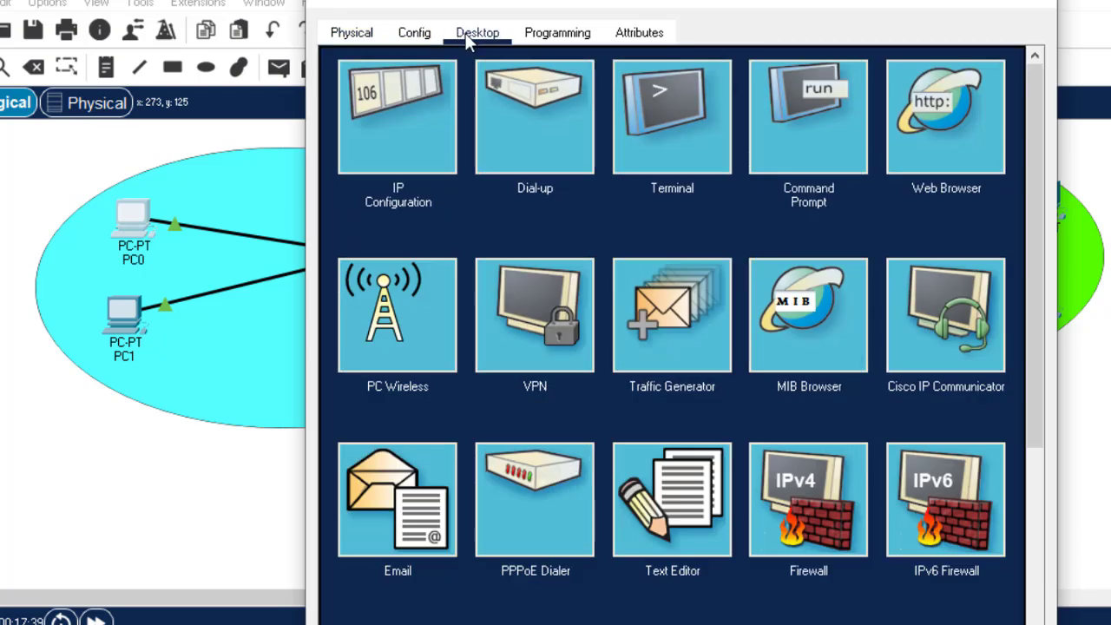
{"action": "left_click", "coordinate": [403, 126]}
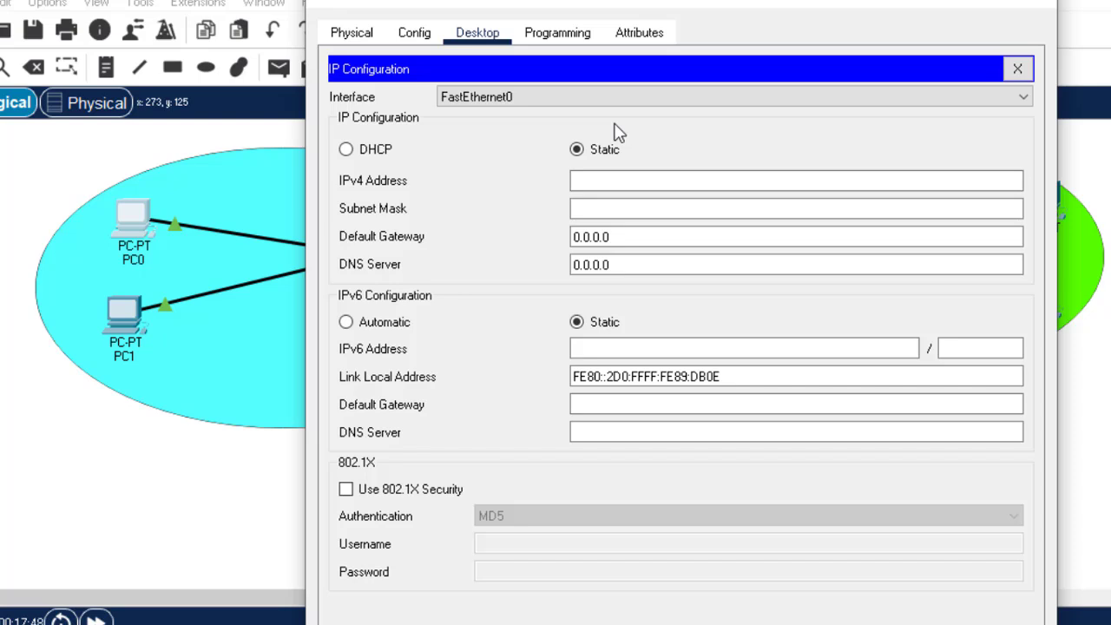
{"action": "left_click", "coordinate": [596, 180]}
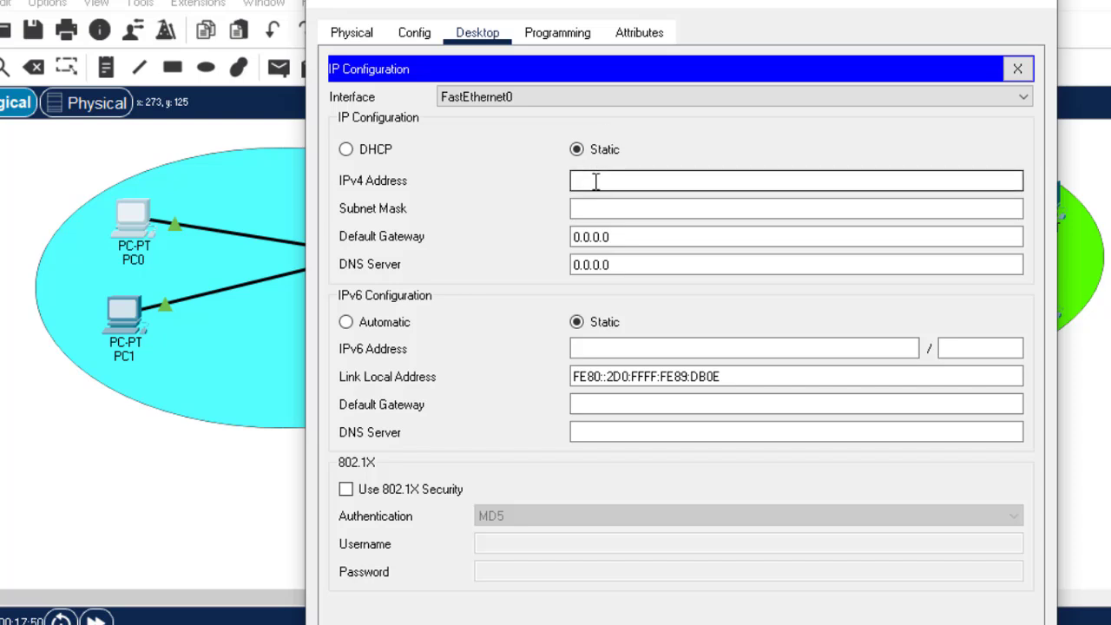
{"action": "type", "text": "192.168.1."}
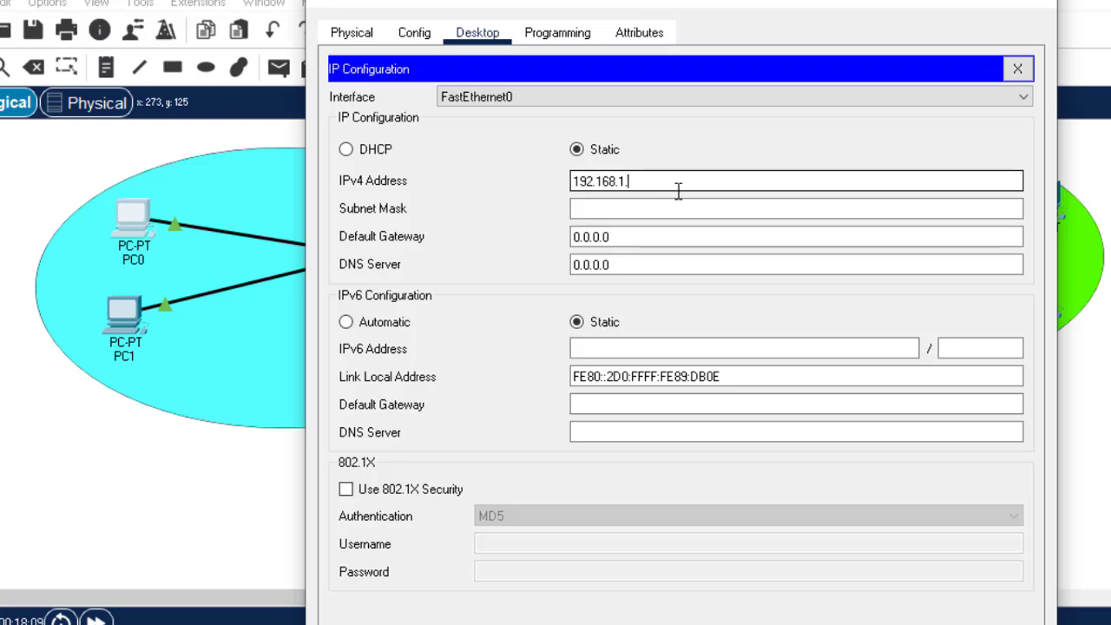
{"action": "type", "text": "2"}
{"action": "left_click", "coordinate": [618, 208]}
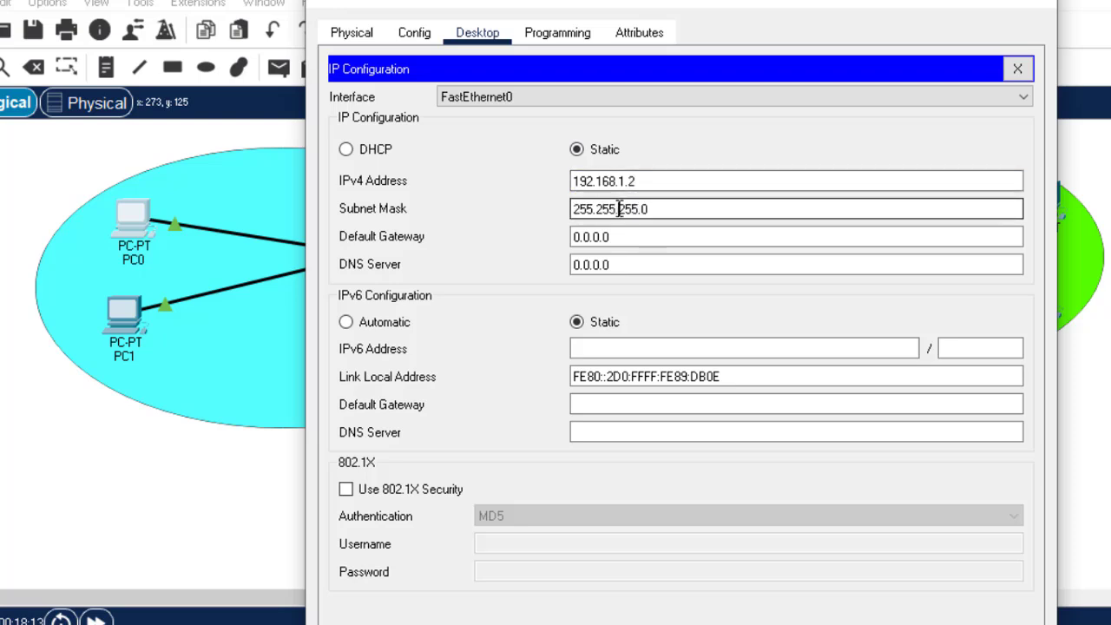
Replace PC0's 0.0.0.0 default gateway with 192.168.1.1 and close the IP settings
{"action": "left_click", "coordinate": [619, 239]}
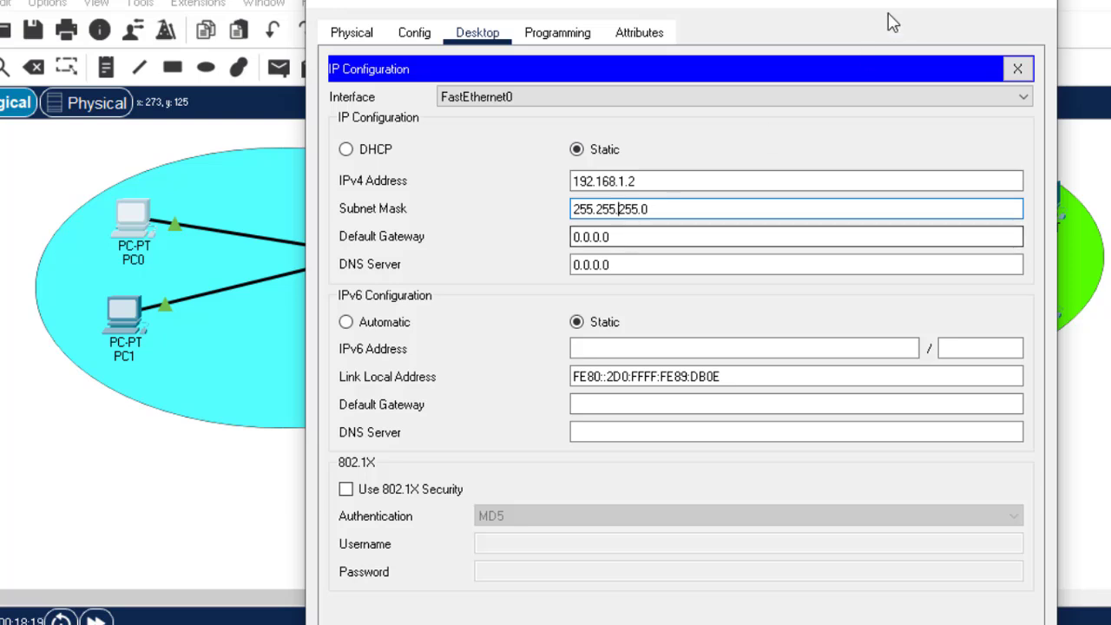
{"action": "left_click_drag", "start_coordinate": [848, 6], "coordinate": [1064, 310]}
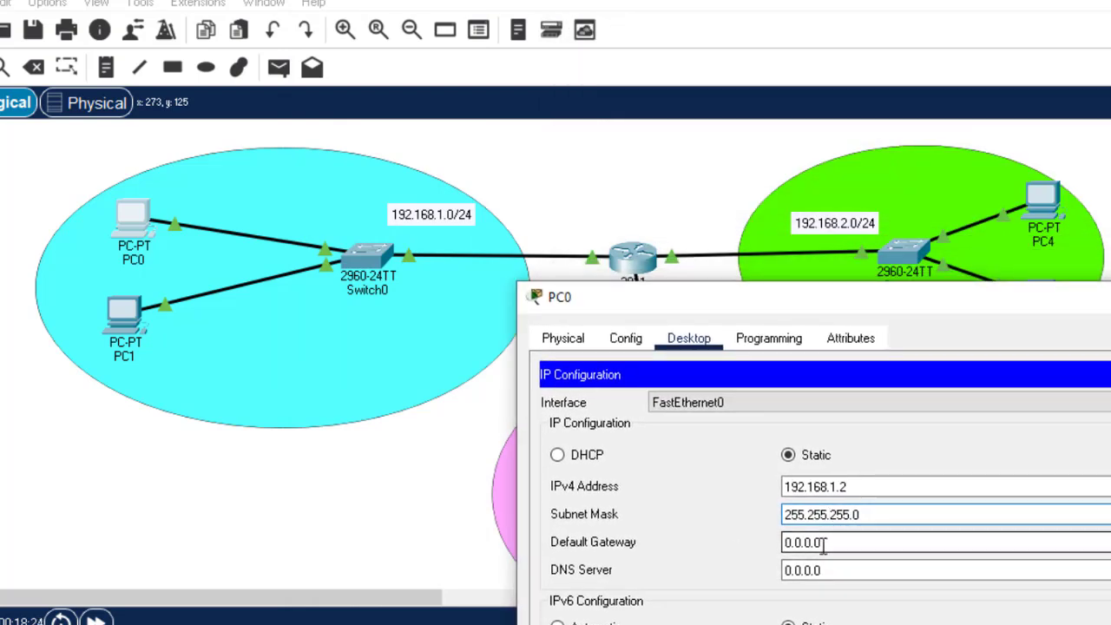
{"action": "left_click_drag", "start_coordinate": [823, 543], "coordinate": [783, 543]}
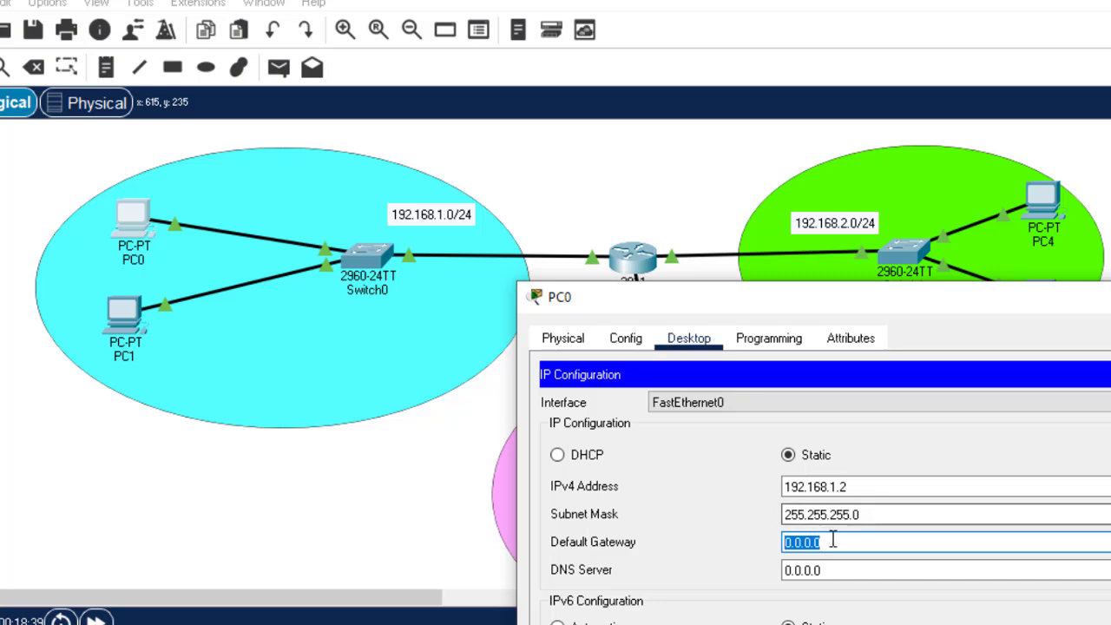
{"action": "type", "text": "192.168.1.1"}
{"action": "left_click_drag", "start_coordinate": [1067, 306], "coordinate": [956, 347]}
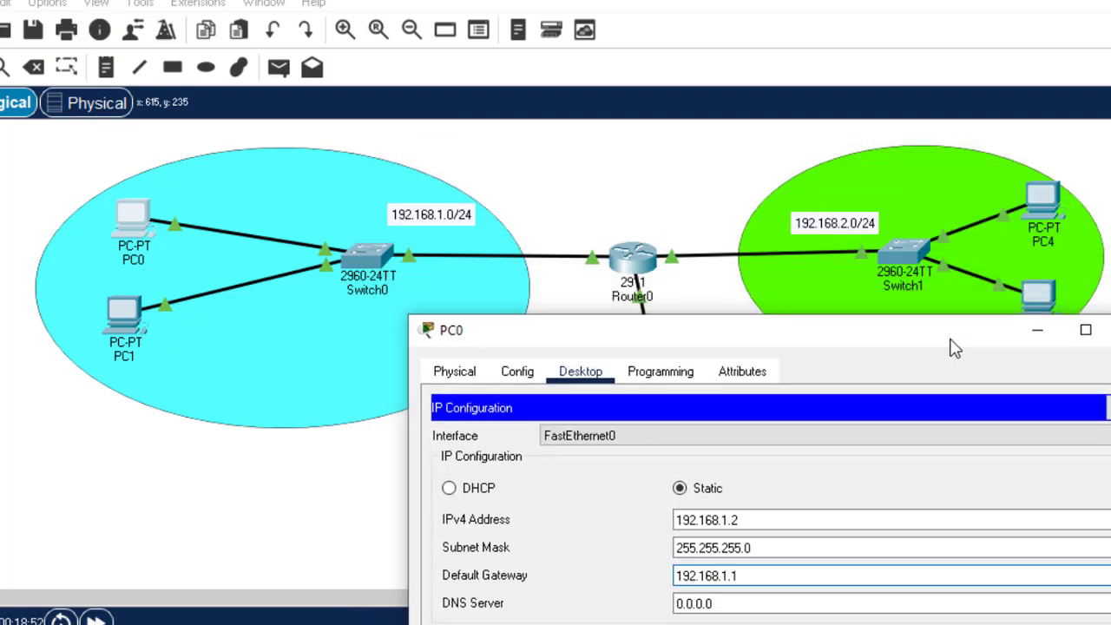
{"action": "left_click_drag", "start_coordinate": [955, 347], "coordinate": [960, 231]}
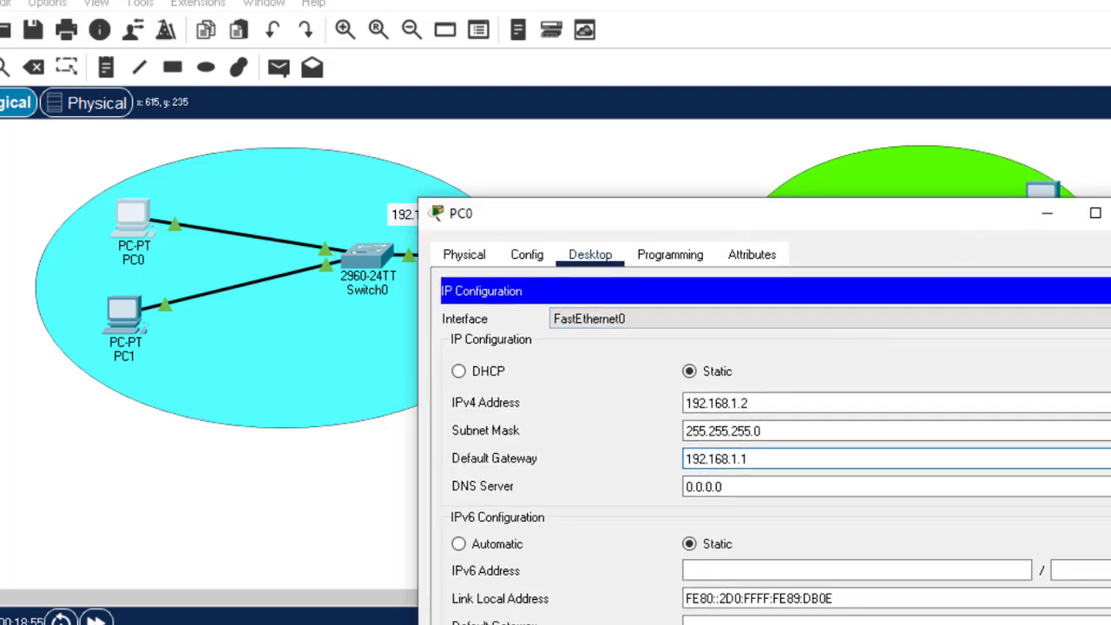
{"action": "left_click", "coordinate": [1105, 291]}
Ping 192.168.1.1 from PC0's command prompt and highlight the 0% loss statistics
{"action": "left_click", "coordinate": [960, 348]}
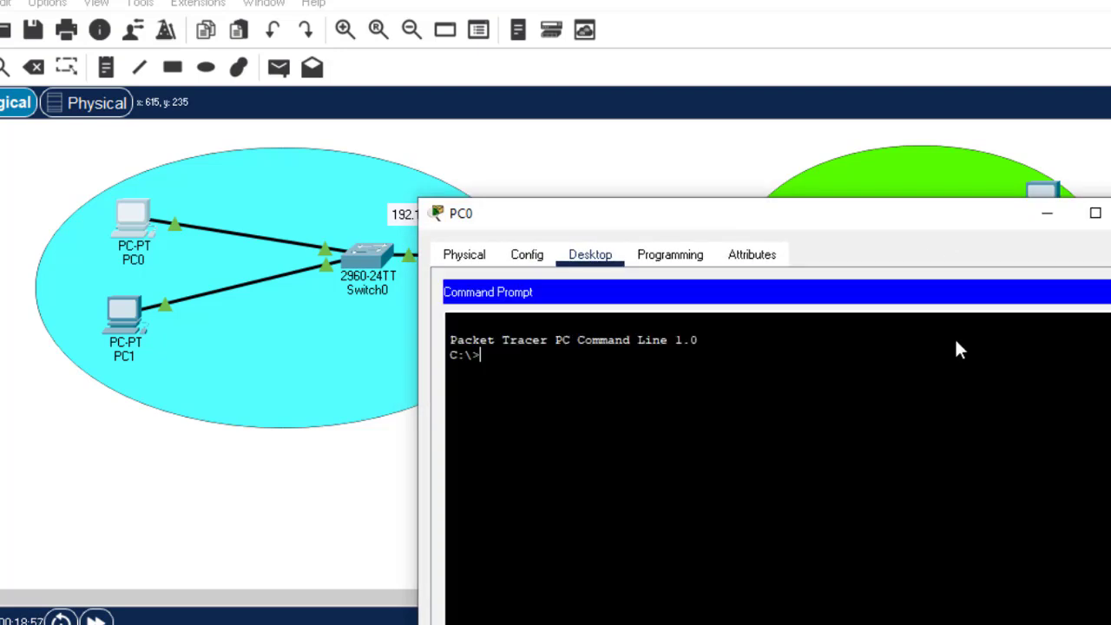
{"action": "type", "text": "ping 192.168.1.1"}
{"action": "key", "text": "Return"}
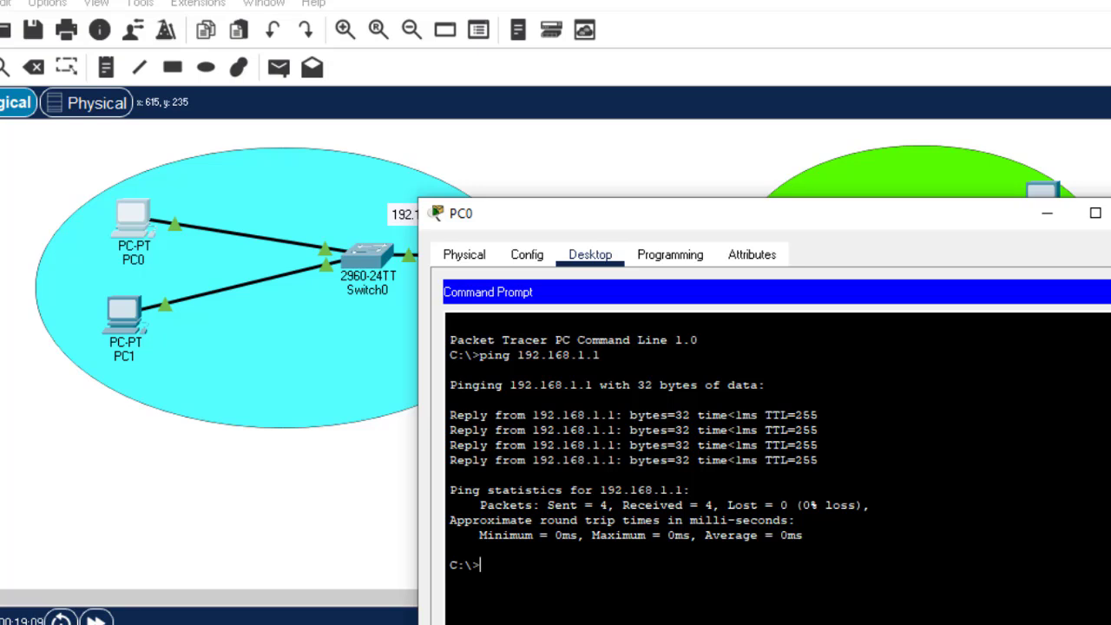
{"action": "left_click_drag", "start_coordinate": [629, 520], "coordinate": [451, 399]}
Give PC1 IPv4 192.168.1.3, mask 255.255.255.0 and default gateway 192.168.1.1
{"action": "left_click", "coordinate": [221, 308]}
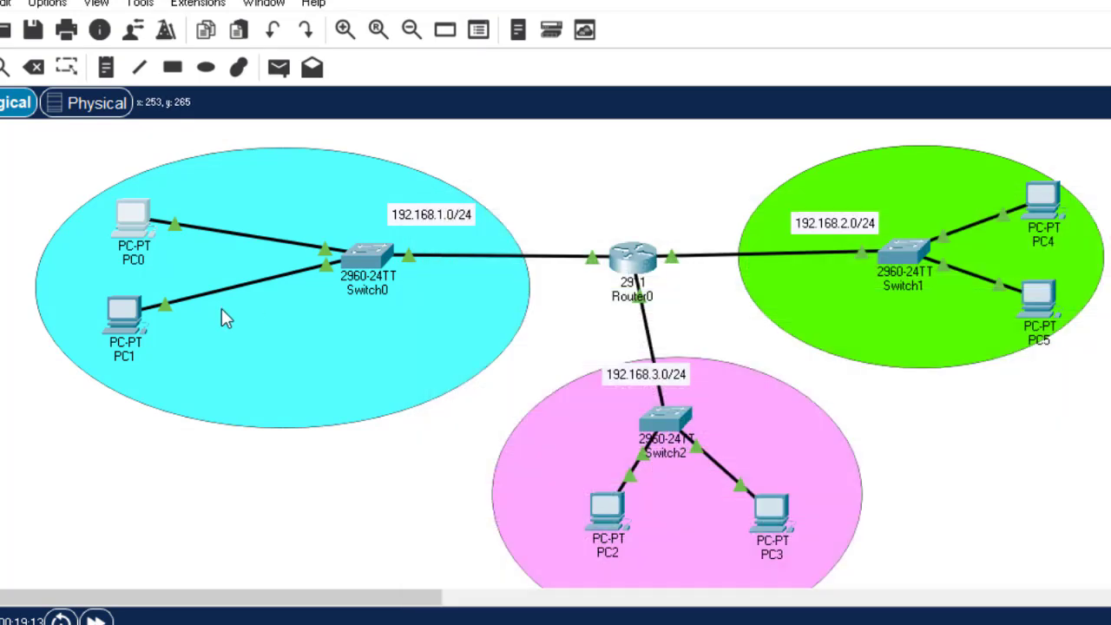
{"action": "left_click", "coordinate": [122, 314]}
{"action": "left_click", "coordinate": [478, 32]}
{"action": "left_click", "coordinate": [413, 111]}
{"action": "left_click", "coordinate": [599, 180]}
{"action": "type", "text": "192.168"}
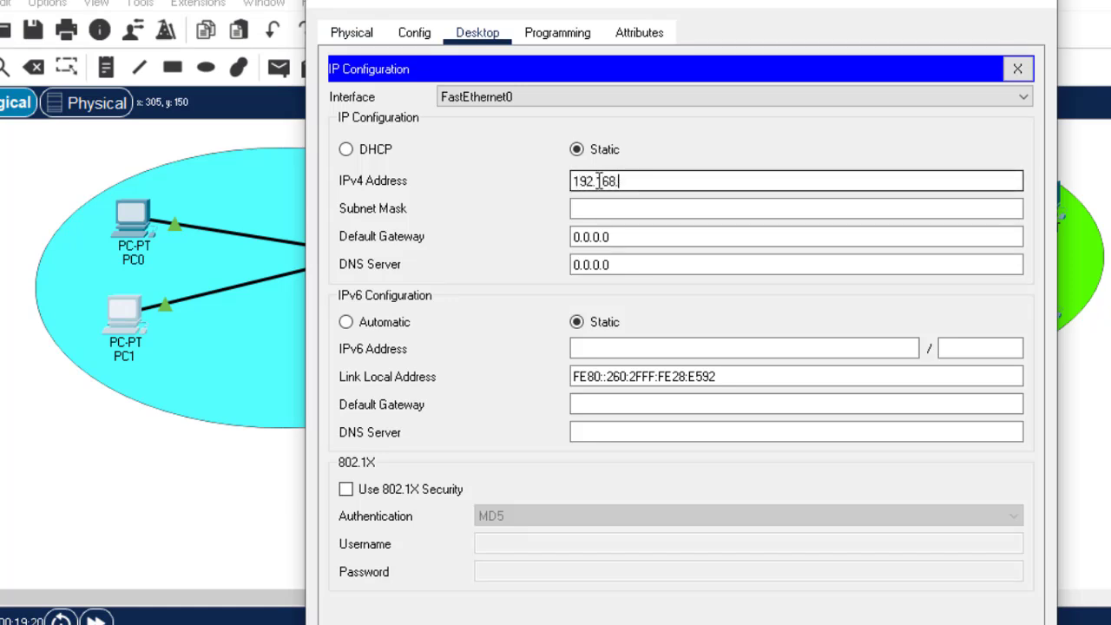
{"action": "type", "text": ".1.3"}
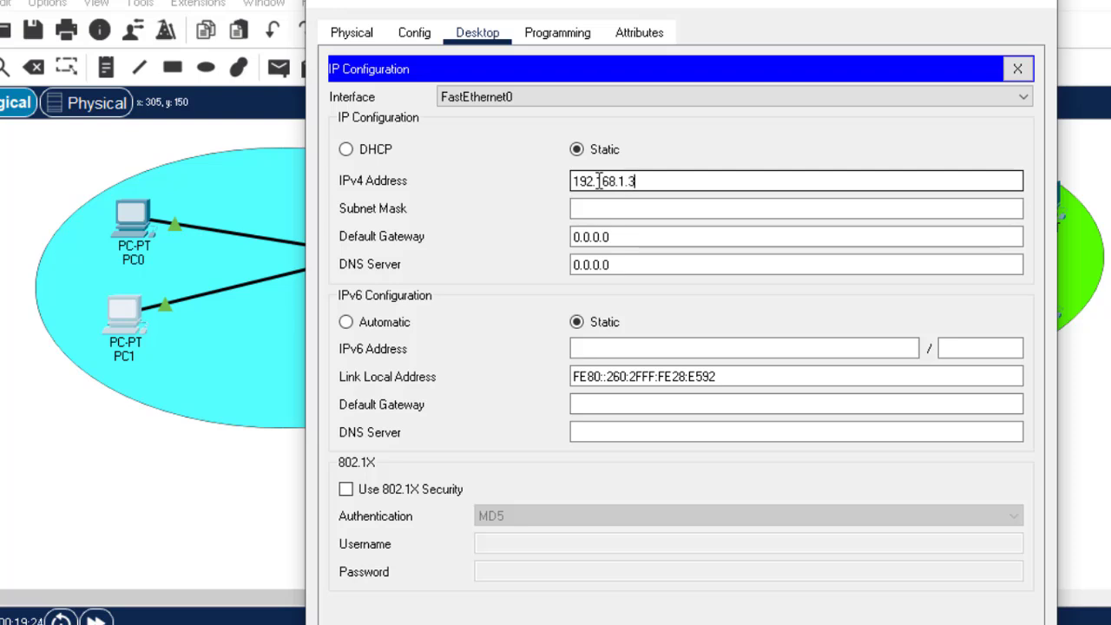
{"action": "left_click", "coordinate": [611, 211]}
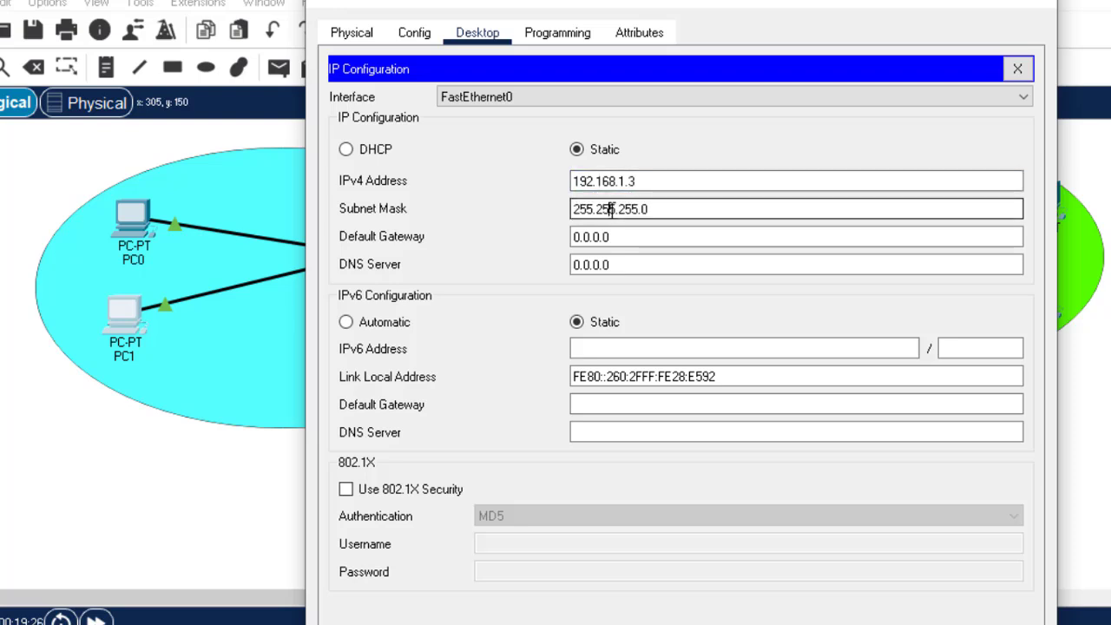
{"action": "left_click", "coordinate": [620, 237]}
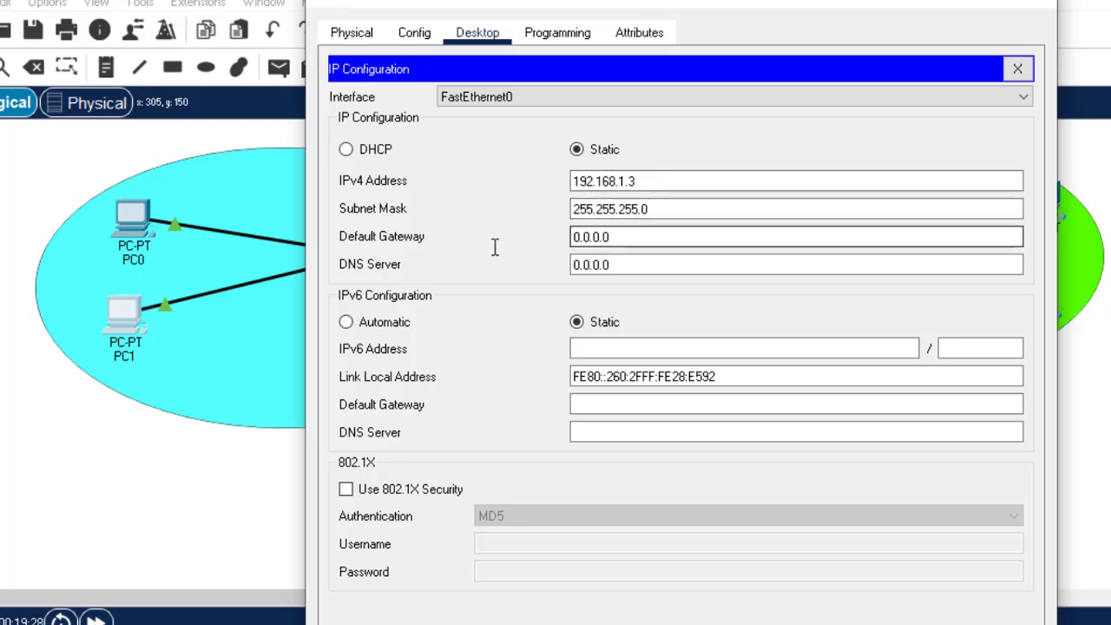
{"action": "key", "text": "BackSpace"}
{"action": "key", "text": "BackSpace"}
{"action": "key", "text": "BackSpace"}
{"action": "key", "text": "BackSpace"}
{"action": "key", "text": "BackSpace"}
{"action": "key", "text": "BackSpace"}
{"action": "key", "text": "BackSpace"}
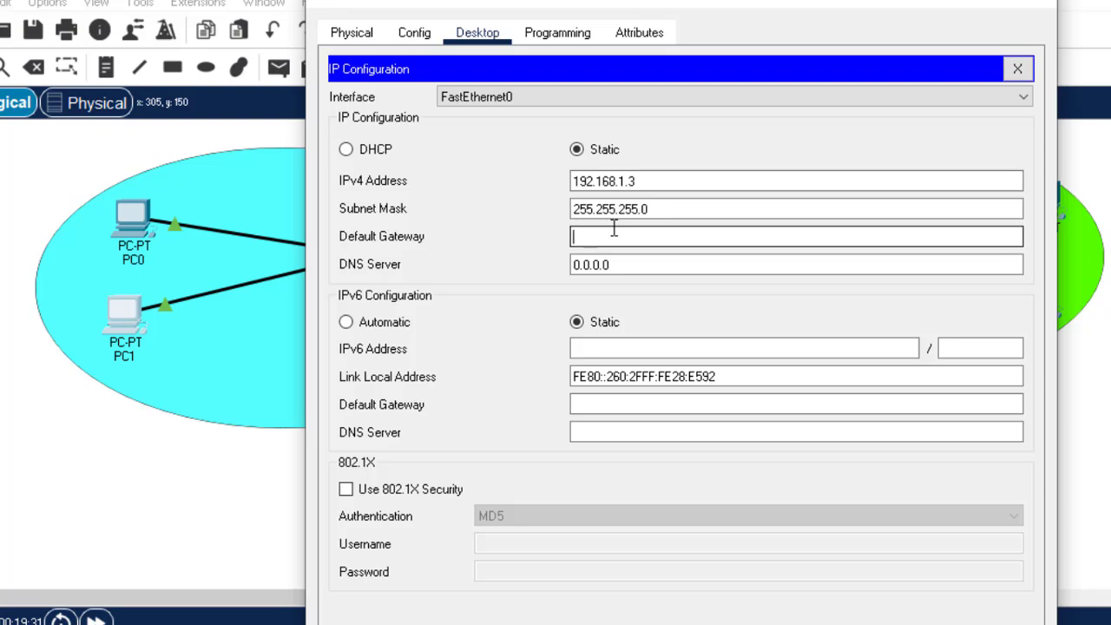
{"action": "type", "text": "192.168.1.1"}
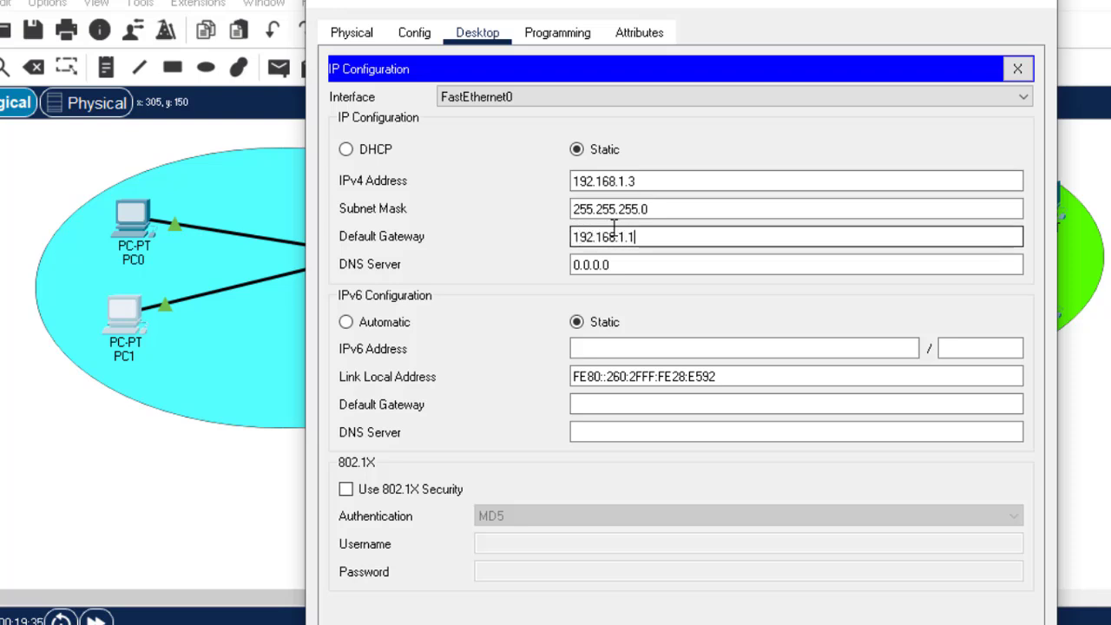
From PC1, ping gateway 192.168.1.1 and PC0 at 192.168.1.2, then close the window
{"action": "left_click", "coordinate": [1018, 69]}
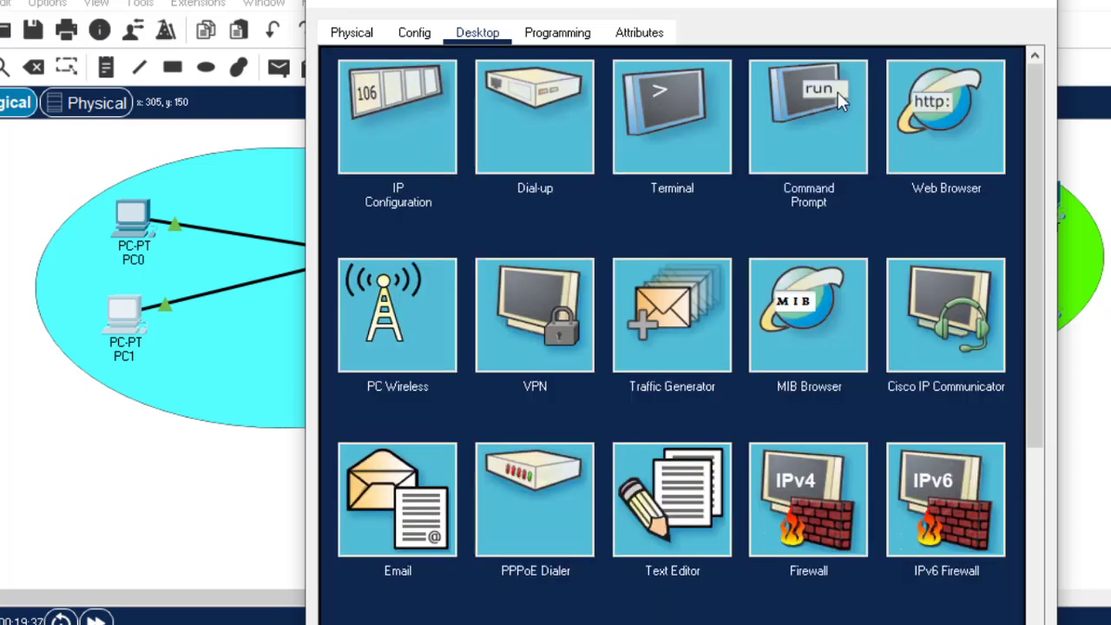
{"action": "left_click", "coordinate": [813, 100]}
{"action": "type", "text": "ping 192.168.1.1"}
{"action": "key", "text": "Return"}
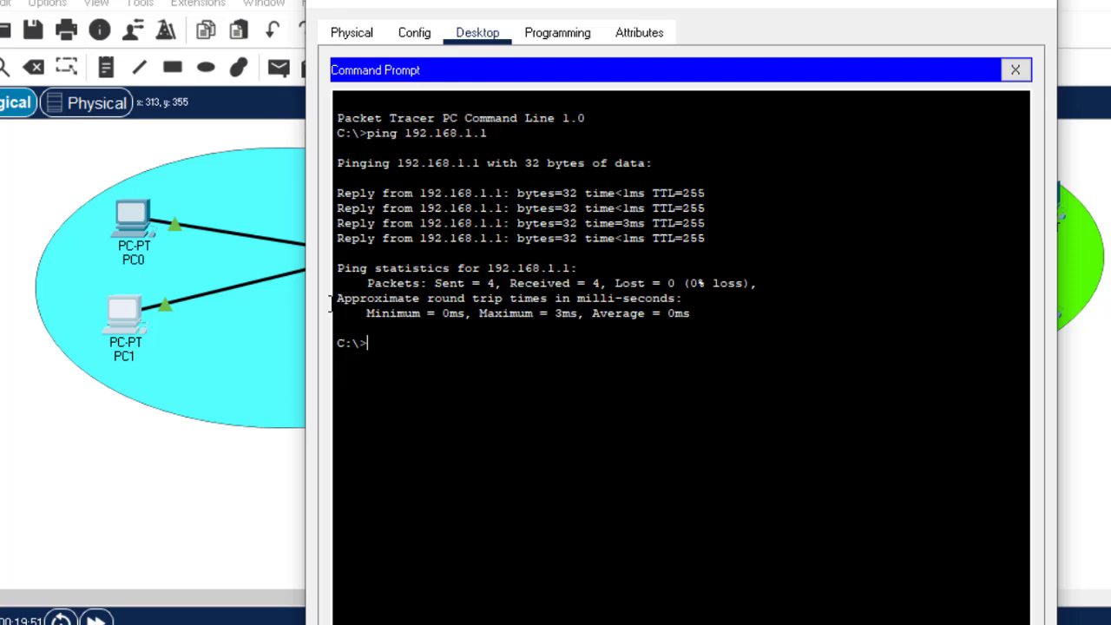
{"action": "key", "text": "Up"}
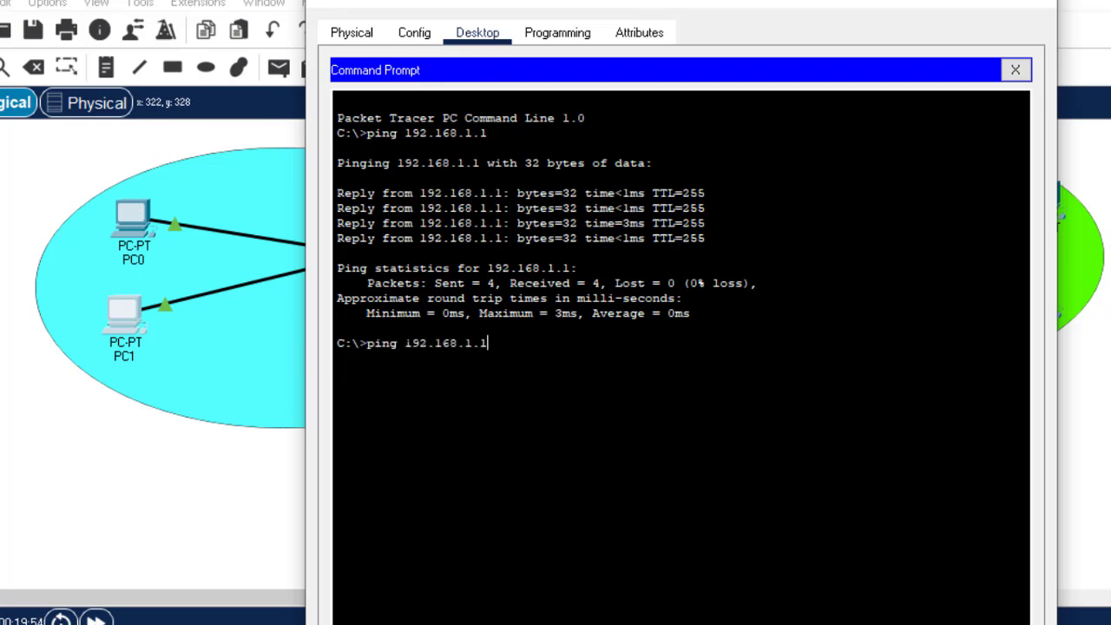
{"action": "key", "text": "Return"}
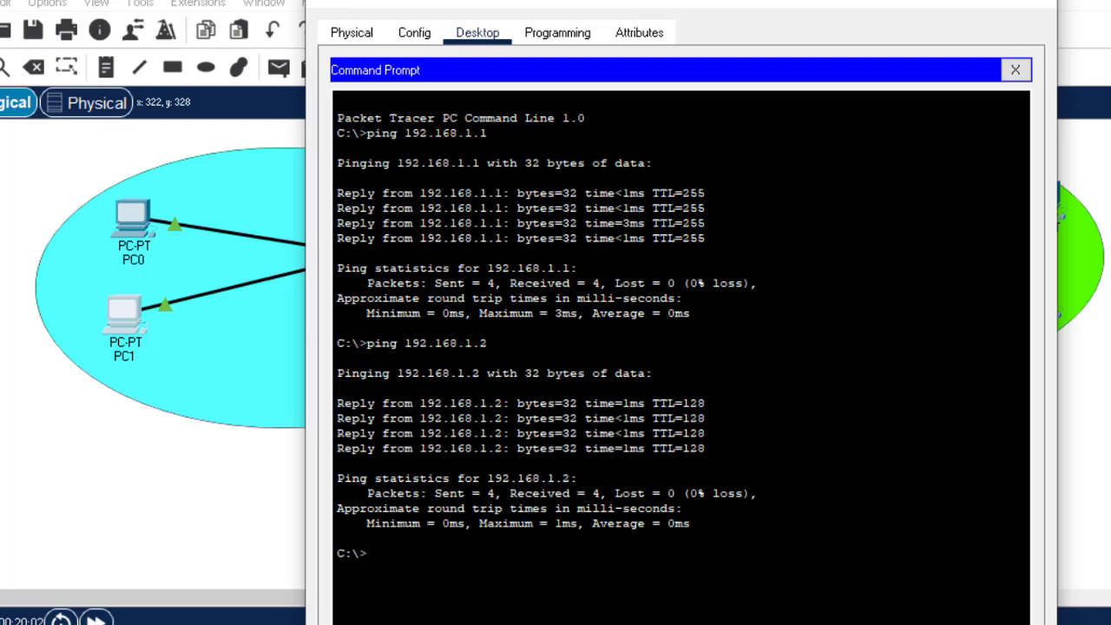
{"action": "left_click", "coordinate": [1035, 5]}
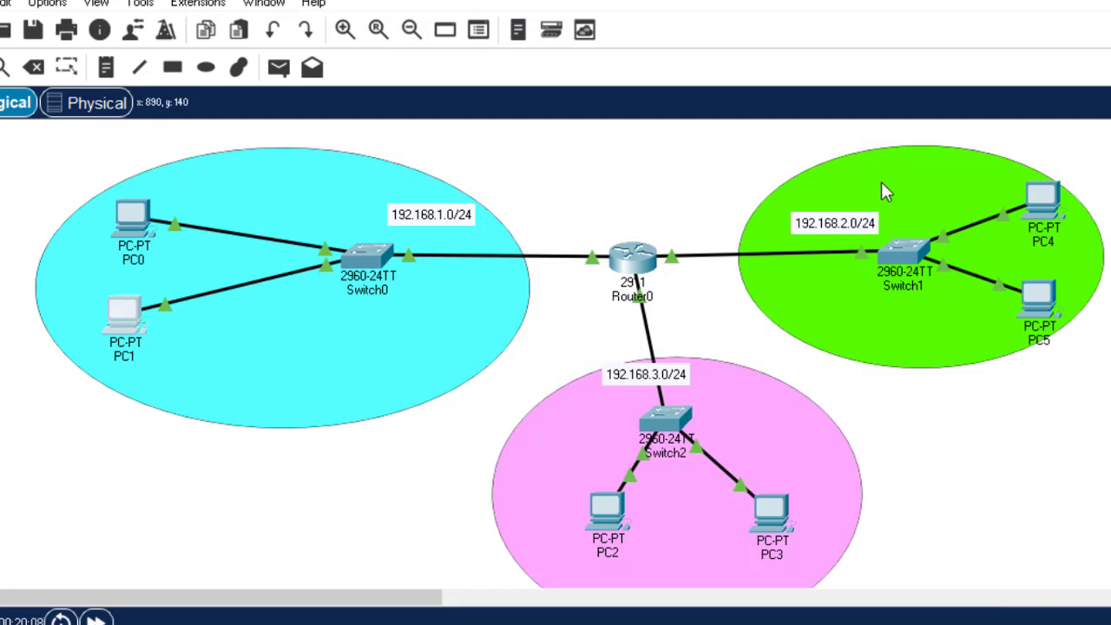
Give PC2 IPv4 192.168.3.2, mask 255.255.255.0 and default gateway 192.168.3.1
{"action": "left_click", "coordinate": [608, 514]}
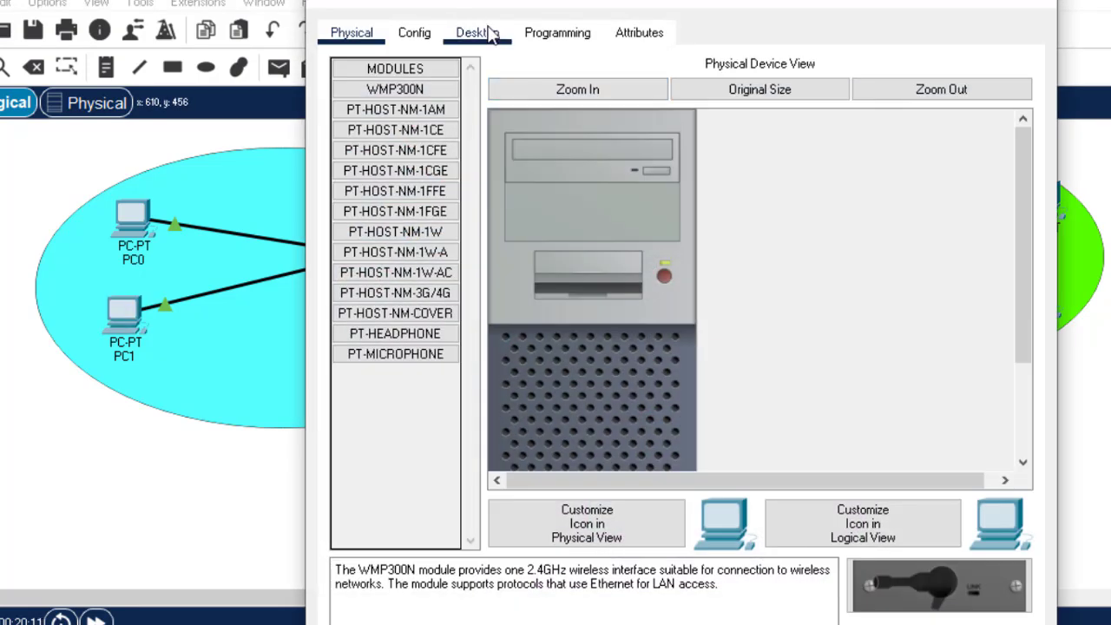
{"action": "left_click", "coordinate": [489, 33]}
{"action": "left_click", "coordinate": [392, 129]}
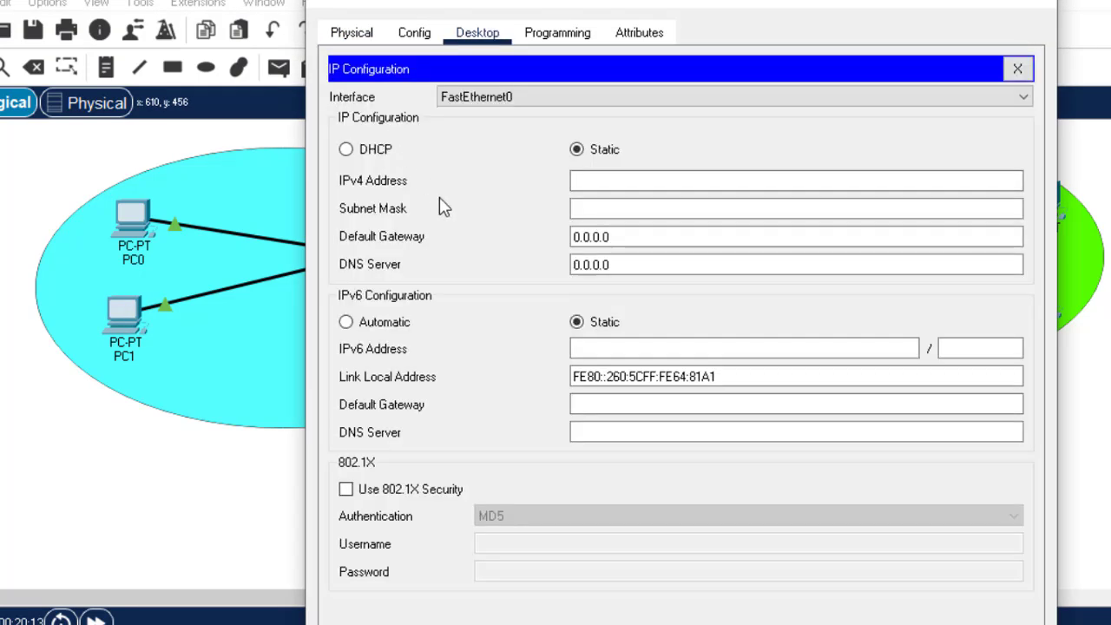
{"action": "left_click", "coordinate": [620, 179]}
{"action": "type", "text": "1"}
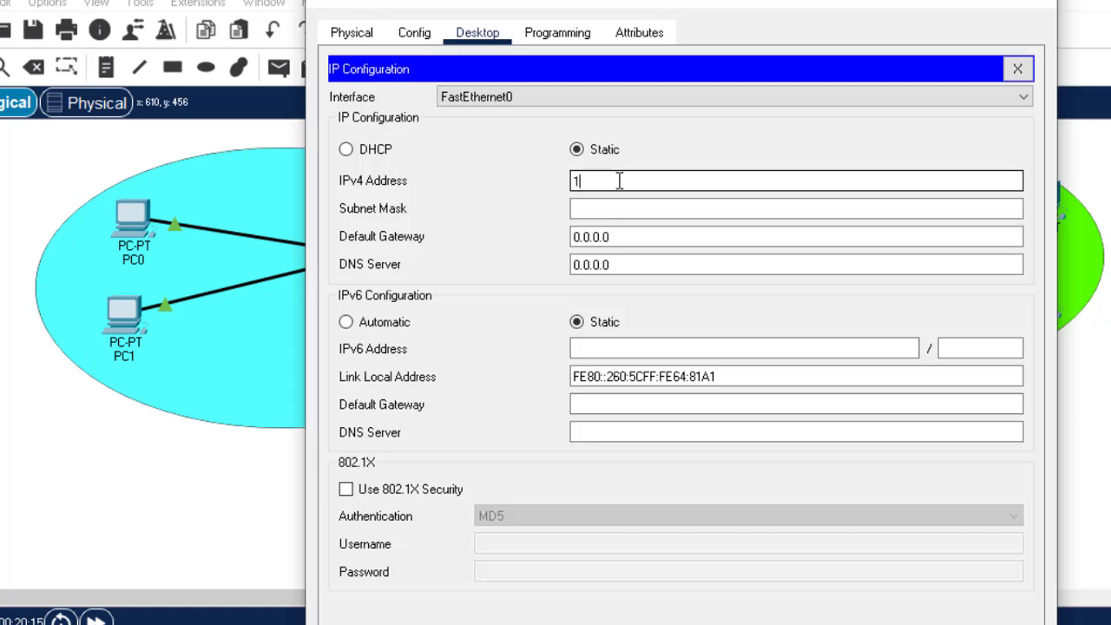
{"action": "type", "text": "92.168.3.2"}
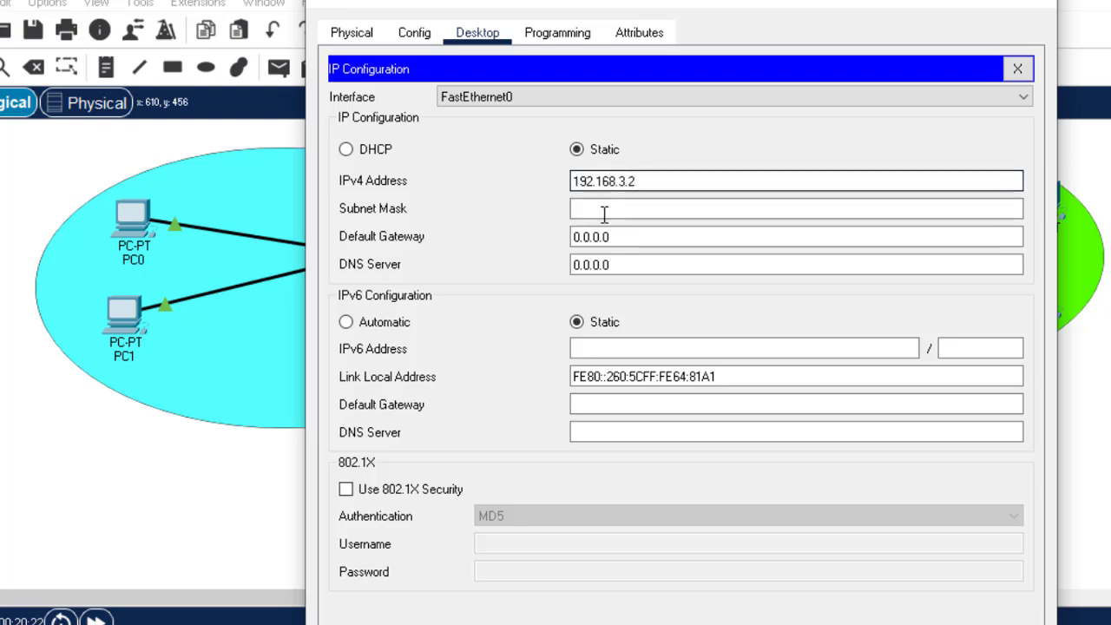
{"action": "left_click", "coordinate": [600, 213]}
{"action": "key", "text": "Tab"}
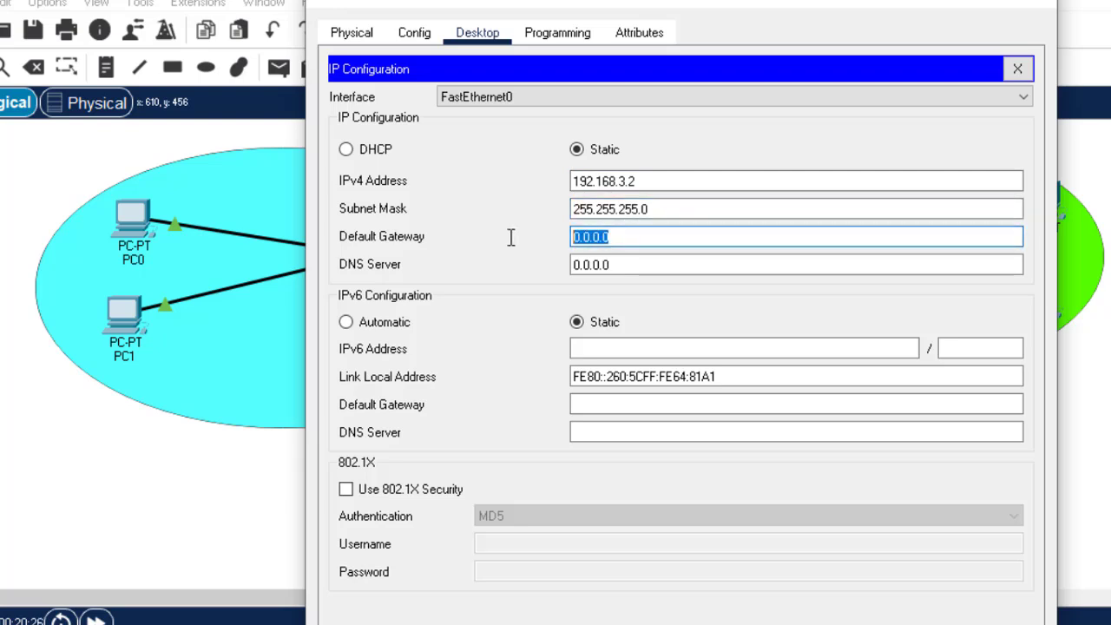
{"action": "type", "text": "1"}
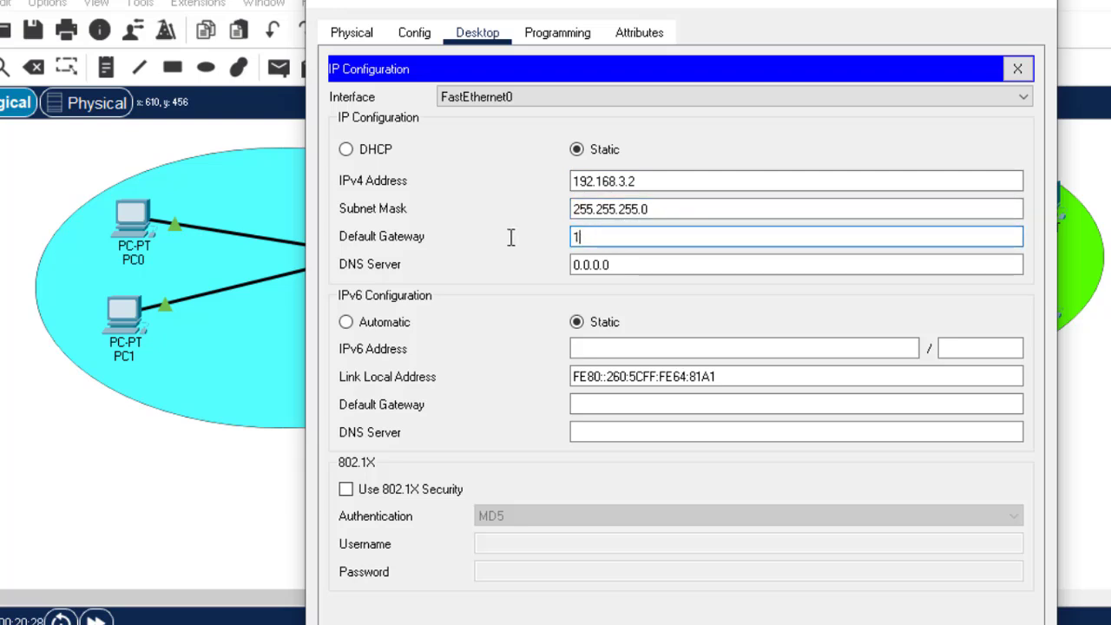
{"action": "type", "text": "92.168"}
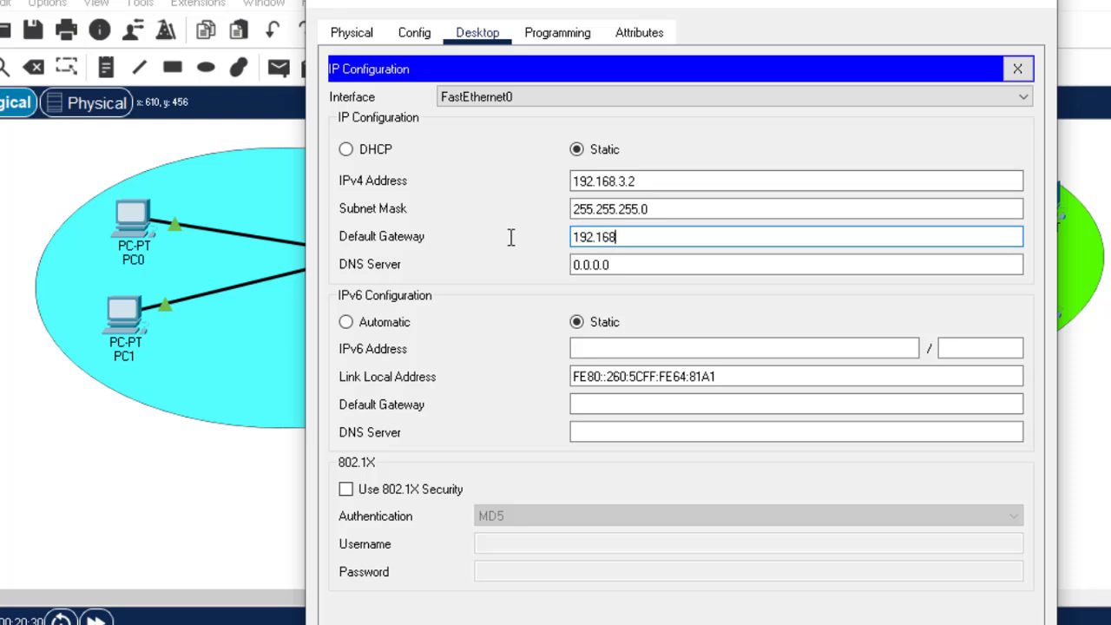
{"action": "type", "text": ".3.1"}
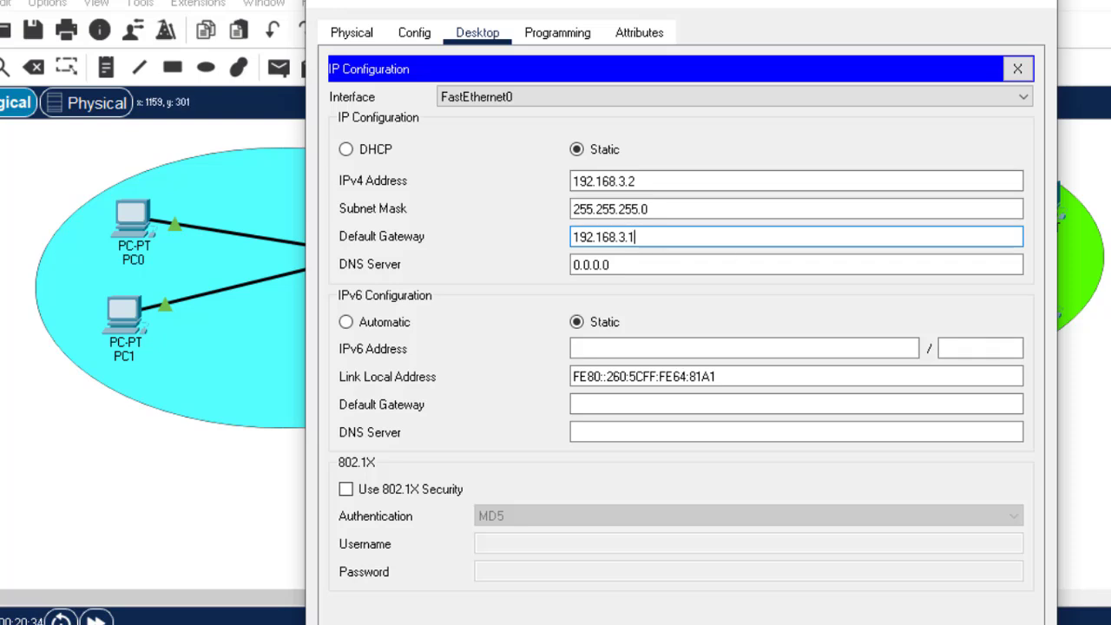
{"action": "key", "text": "alt+F4"}
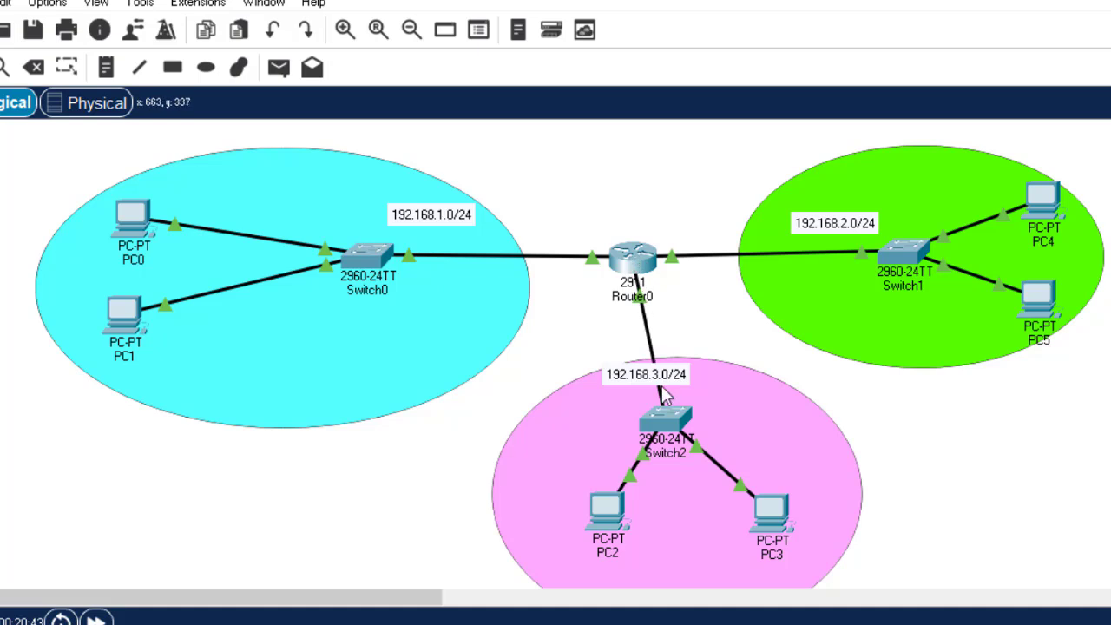
{"action": "left_click", "coordinate": [619, 507]}
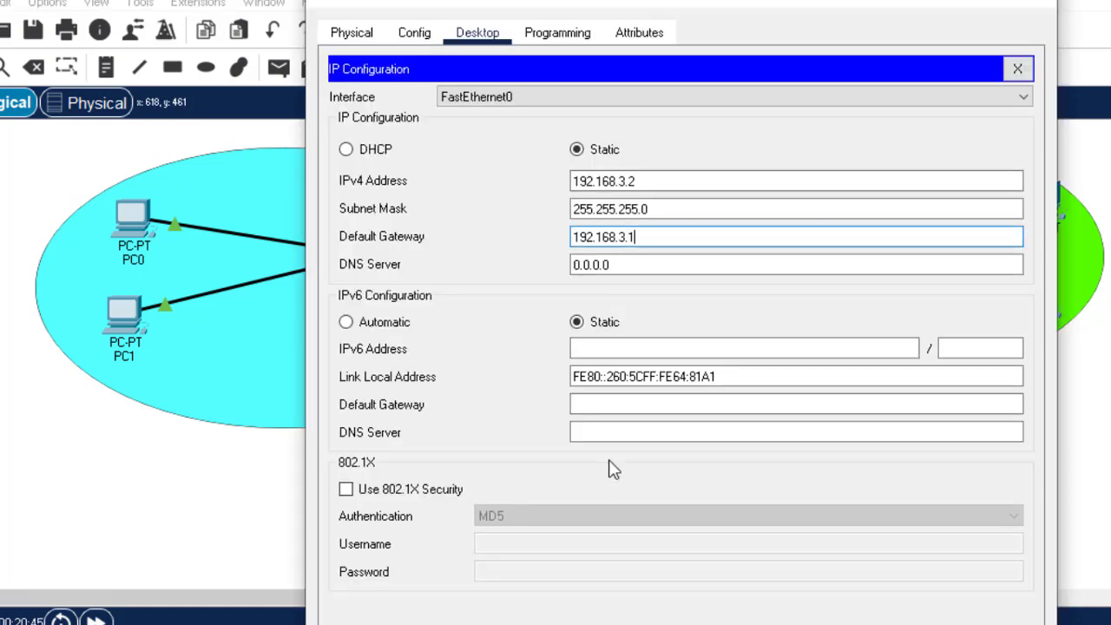
{"action": "left_click", "coordinate": [1018, 69]}
Ping gateway 192.168.3.1 from PC2's command prompt
{"action": "left_click", "coordinate": [811, 118]}
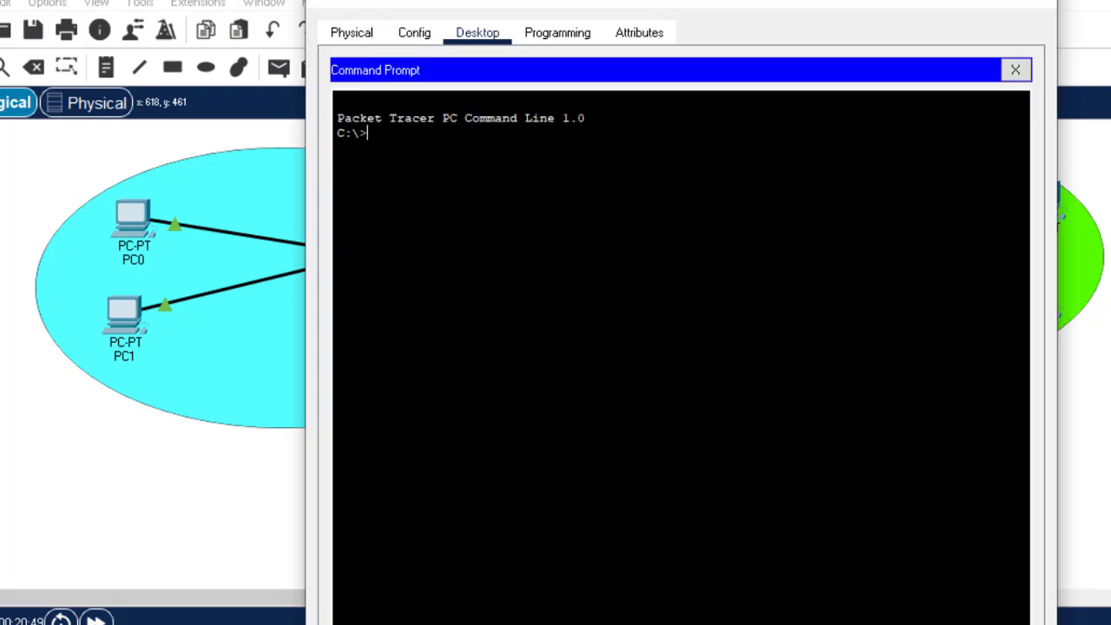
{"action": "type", "text": "ping 192.168.3.1"}
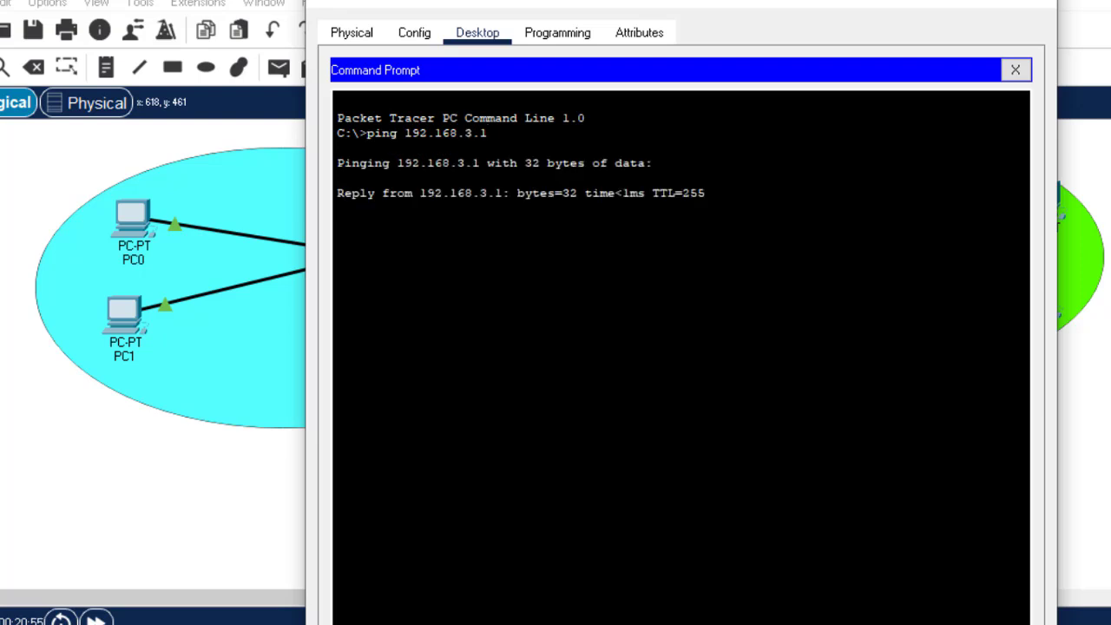
Close PC2 and enter IPv4 192.168.3.3 in PC3's IP Configuration
{"action": "left_click", "coordinate": [1034, 3]}
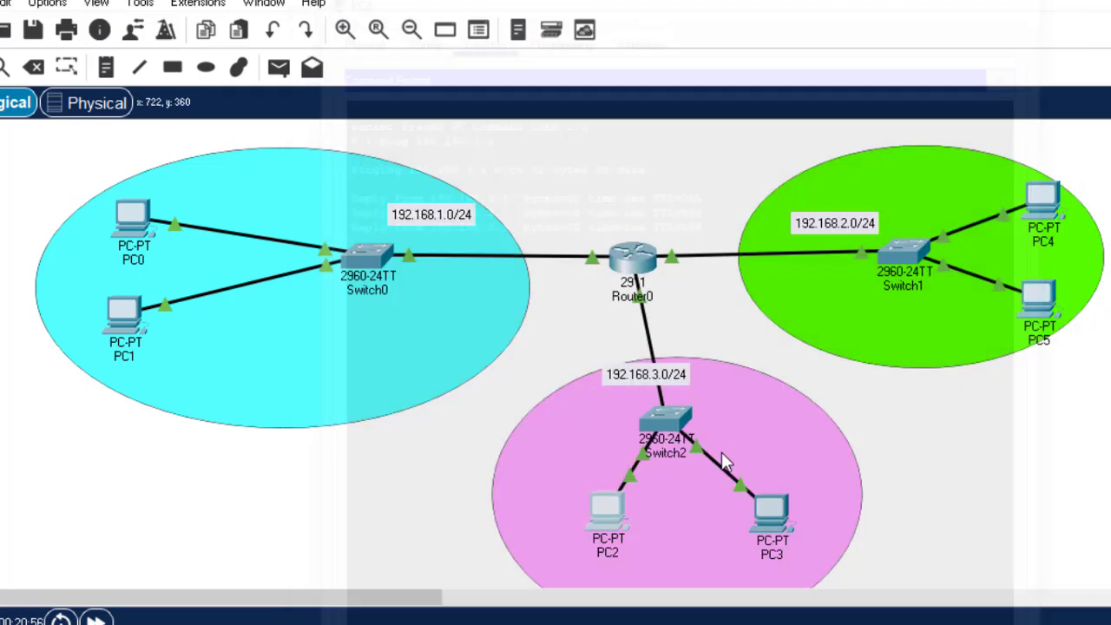
{"action": "left_click", "coordinate": [770, 513]}
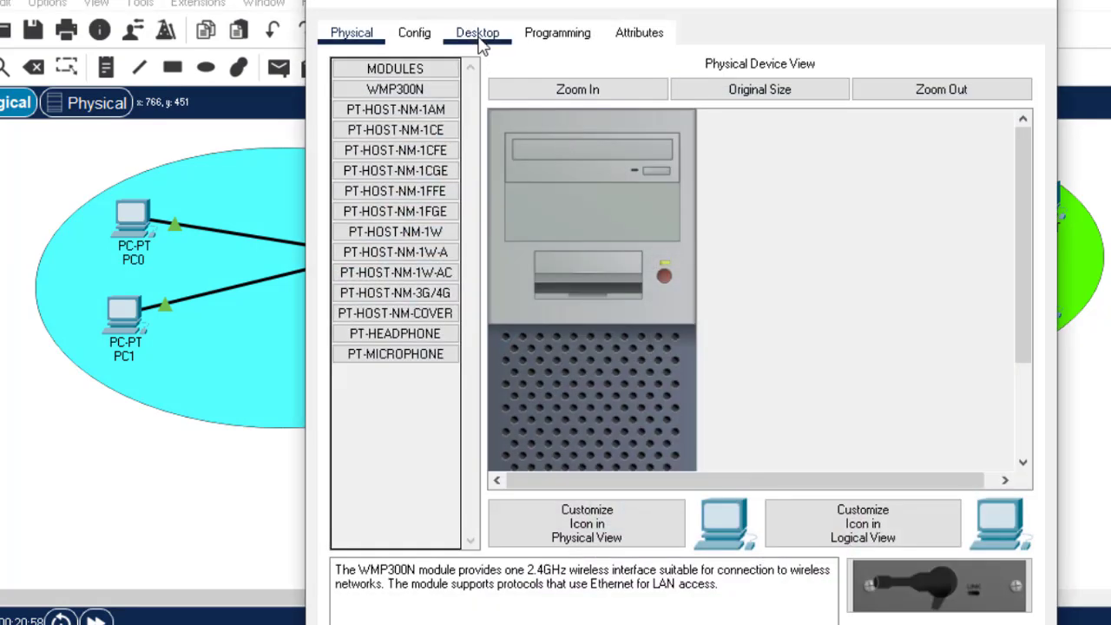
{"action": "left_click", "coordinate": [479, 36]}
{"action": "left_click", "coordinate": [396, 104]}
{"action": "left_click", "coordinate": [596, 178]}
{"action": "type", "text": "192.168.3.3"}
Auto-fill mask 255.255.255.0, replace PC3's 0.0.0.0 gateway with 192.168.3.1, and close the settings
{"action": "left_click", "coordinate": [632, 210]}
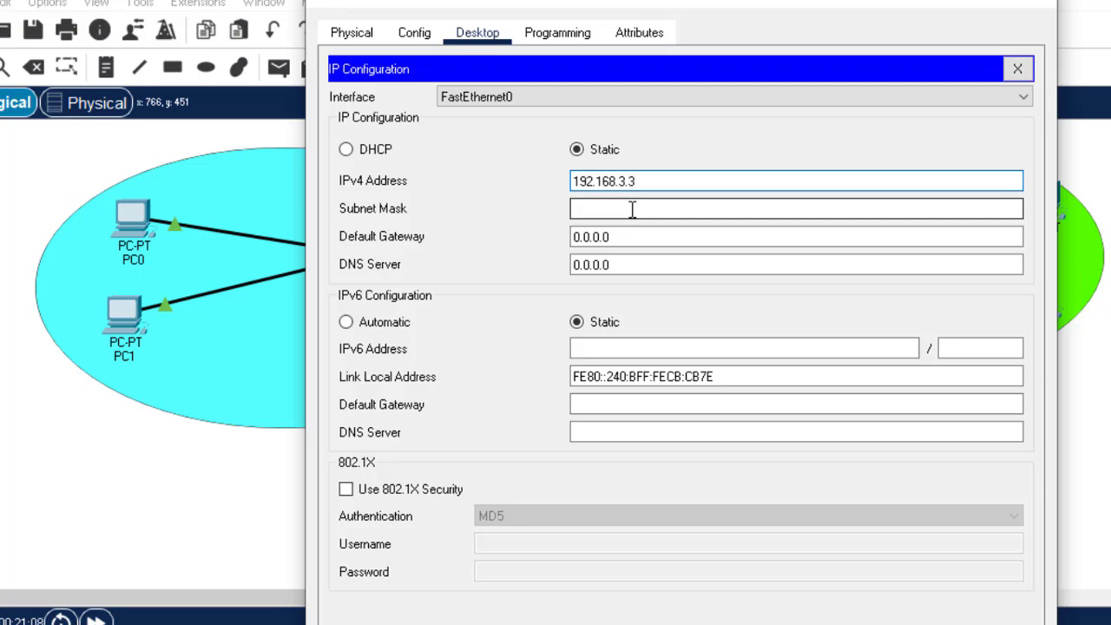
{"action": "left_click", "coordinate": [633, 210]}
{"action": "key", "text": "Tab"}
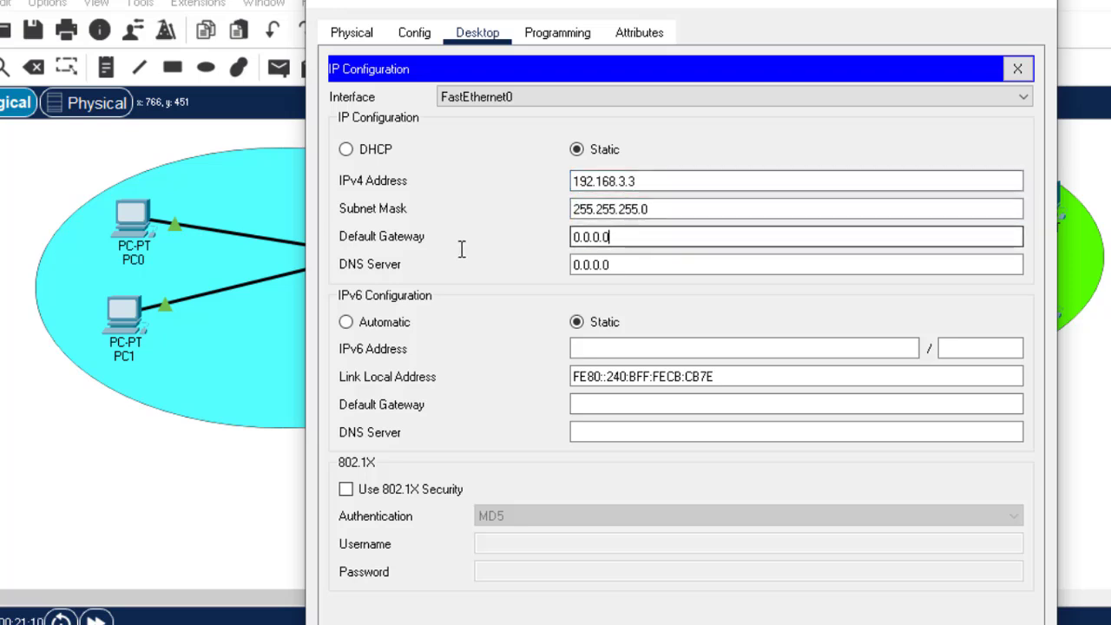
{"action": "key", "text": "BackSpace"}
{"action": "key", "text": "BackSpace"}
{"action": "key", "text": "BackSpace"}
{"action": "key", "text": "BackSpace"}
{"action": "key", "text": "BackSpace"}
{"action": "key", "text": "BackSpace"}
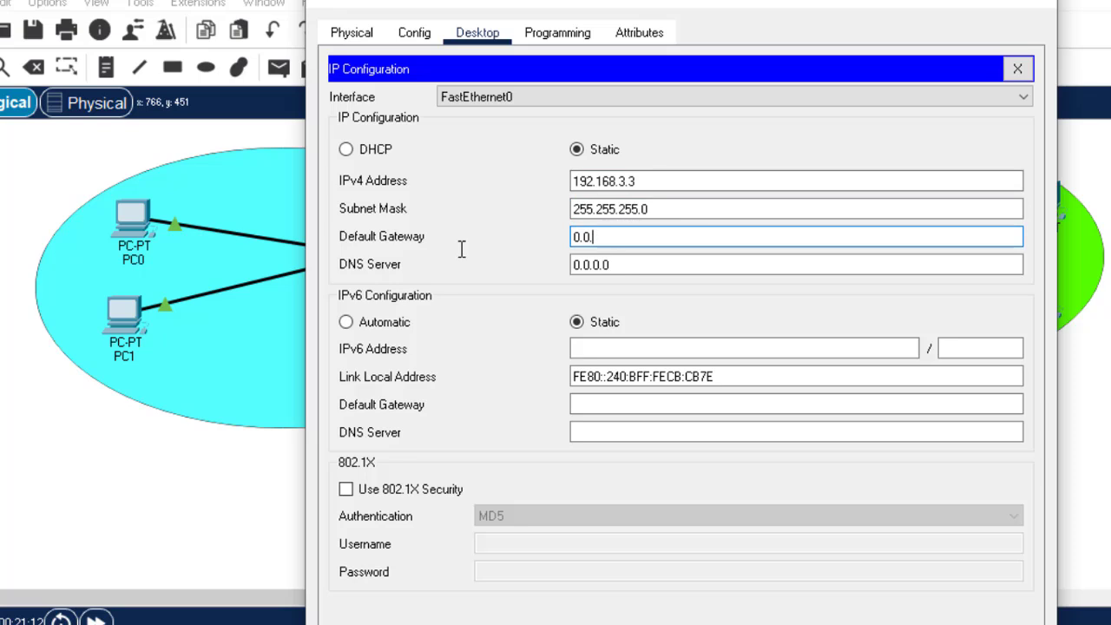
{"action": "key", "text": "BackSpace"}
{"action": "type", "text": "192."}
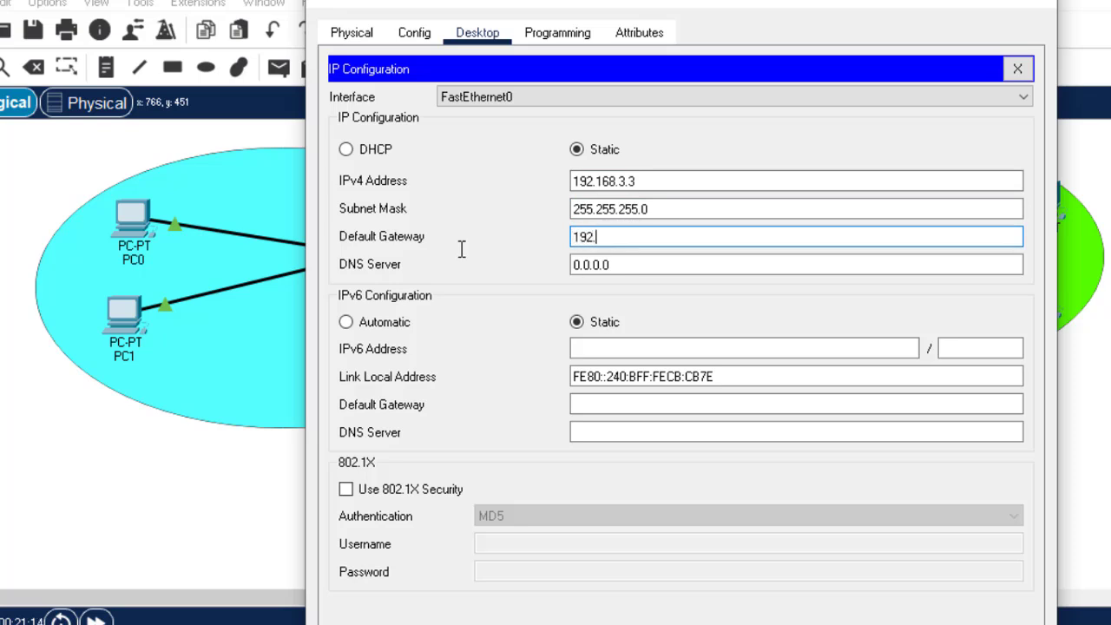
{"action": "type", "text": "168.3.1"}
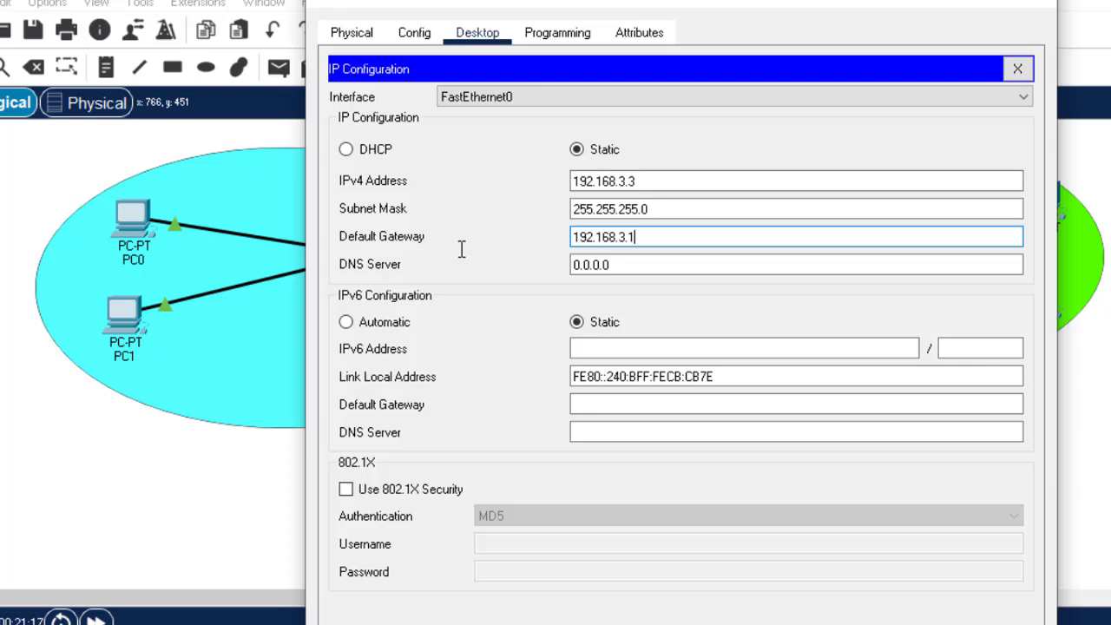
{"action": "left_click", "coordinate": [1013, 77]}
Give PC4 IPv4 192.168.2.2, mask 255.255.255.0 and gateway 192.168.2.1, then close it
{"action": "left_click", "coordinate": [1034, 5]}
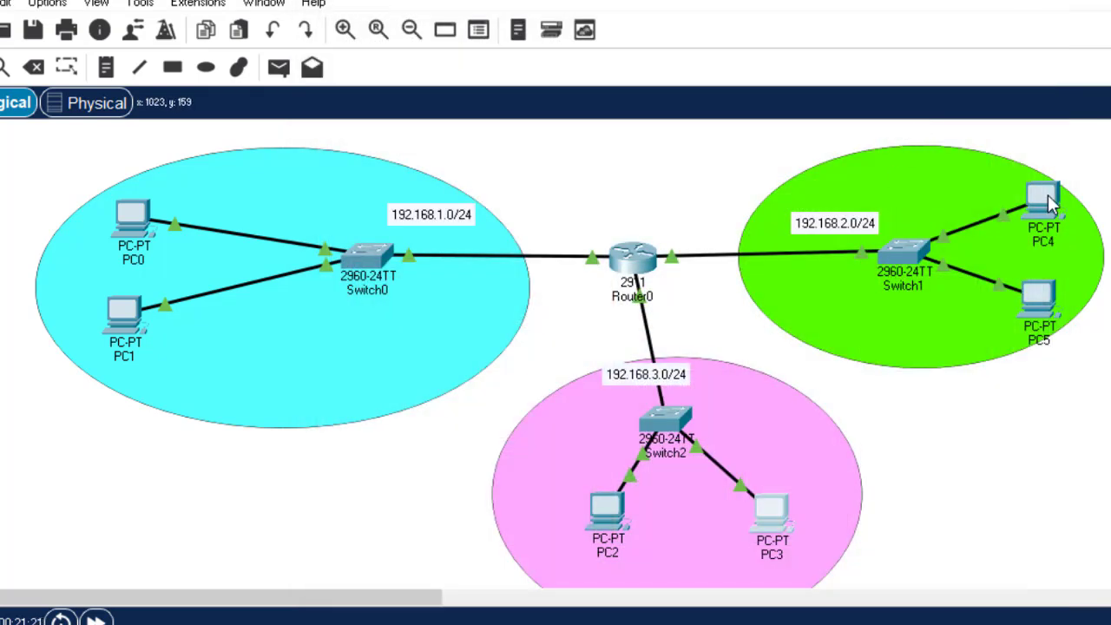
{"action": "mouse_move", "coordinate": [1051, 202]}
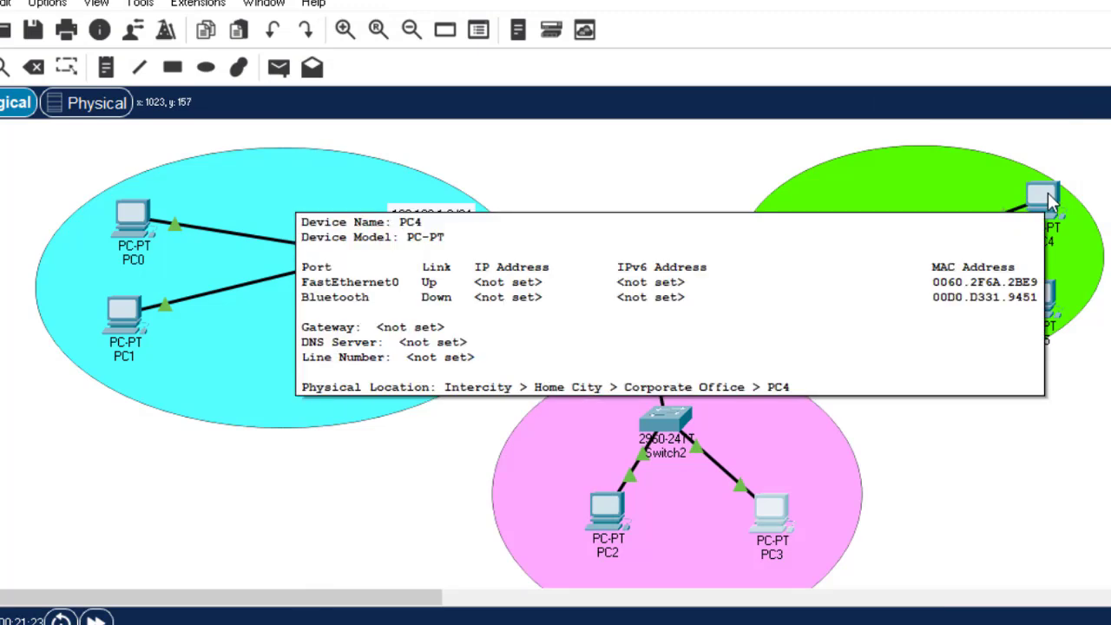
{"action": "left_click", "coordinate": [1047, 198]}
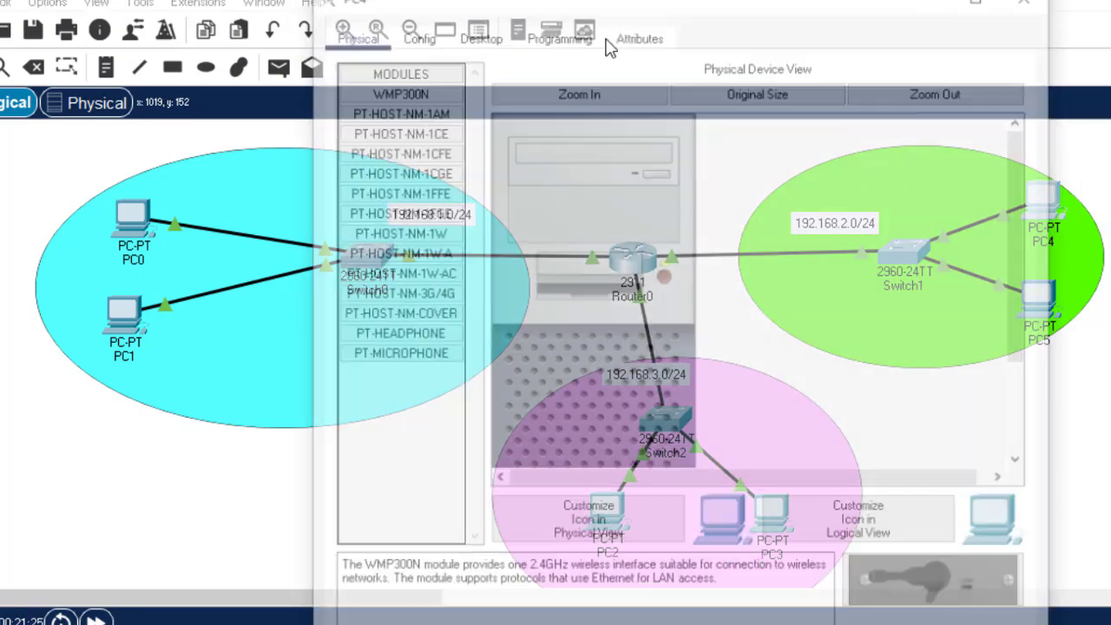
{"action": "left_click", "coordinate": [479, 33]}
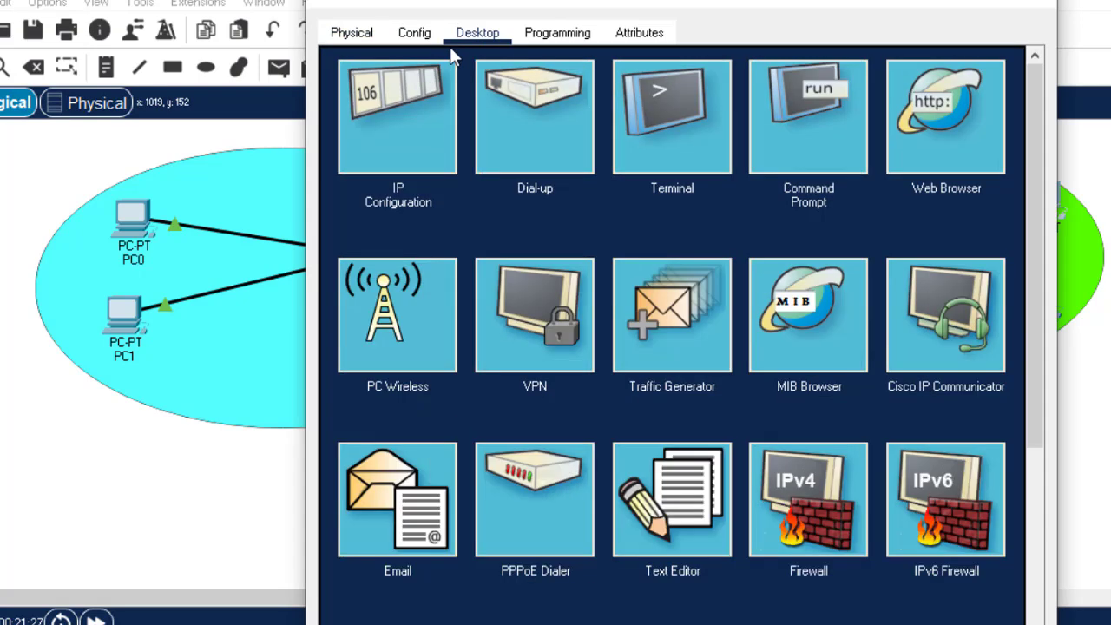
{"action": "left_click", "coordinate": [404, 114]}
{"action": "left_click", "coordinate": [659, 182]}
{"action": "type", "text": "192.168.2.2"}
{"action": "left_click", "coordinate": [596, 209]}
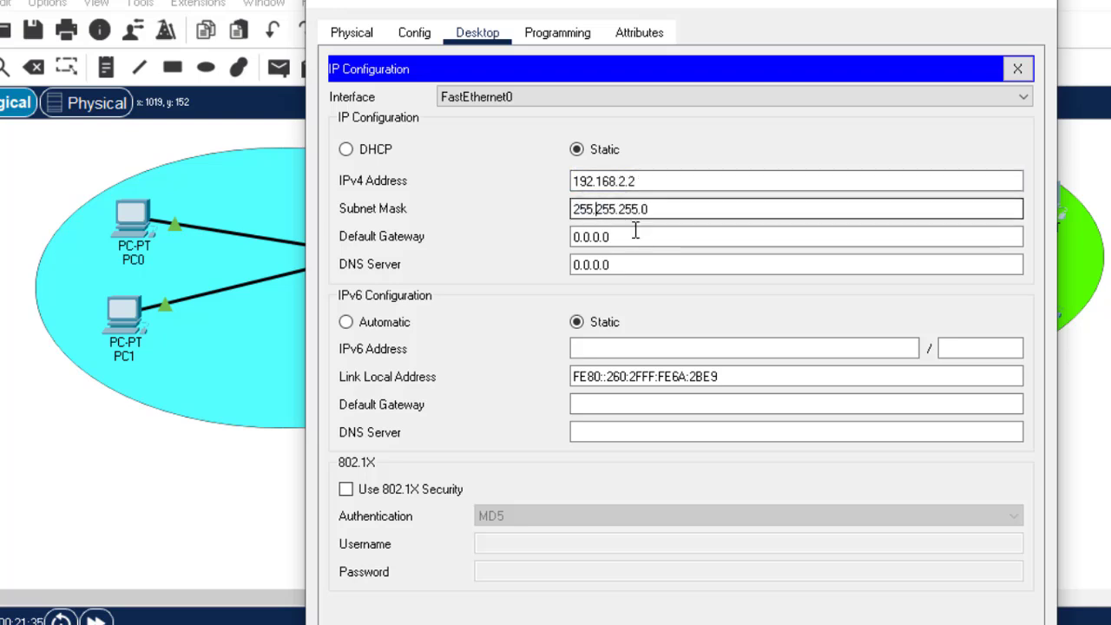
{"action": "left_click_drag", "start_coordinate": [637, 234], "coordinate": [551, 238]}
{"action": "type", "text": "192.168.2.1"}
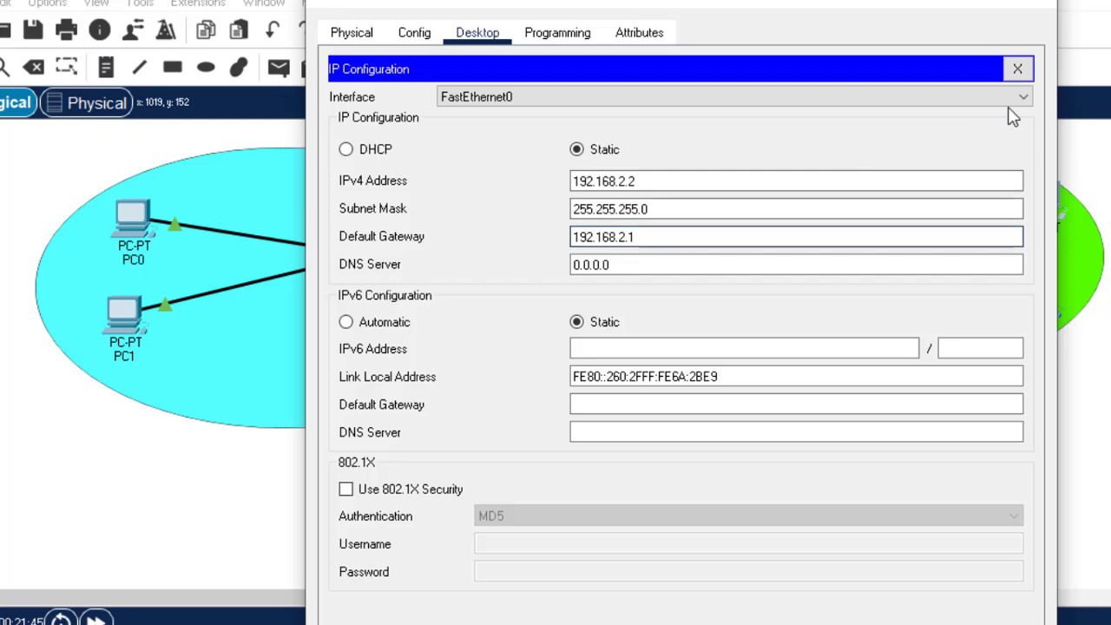
{"action": "left_click", "coordinate": [1033, 6]}
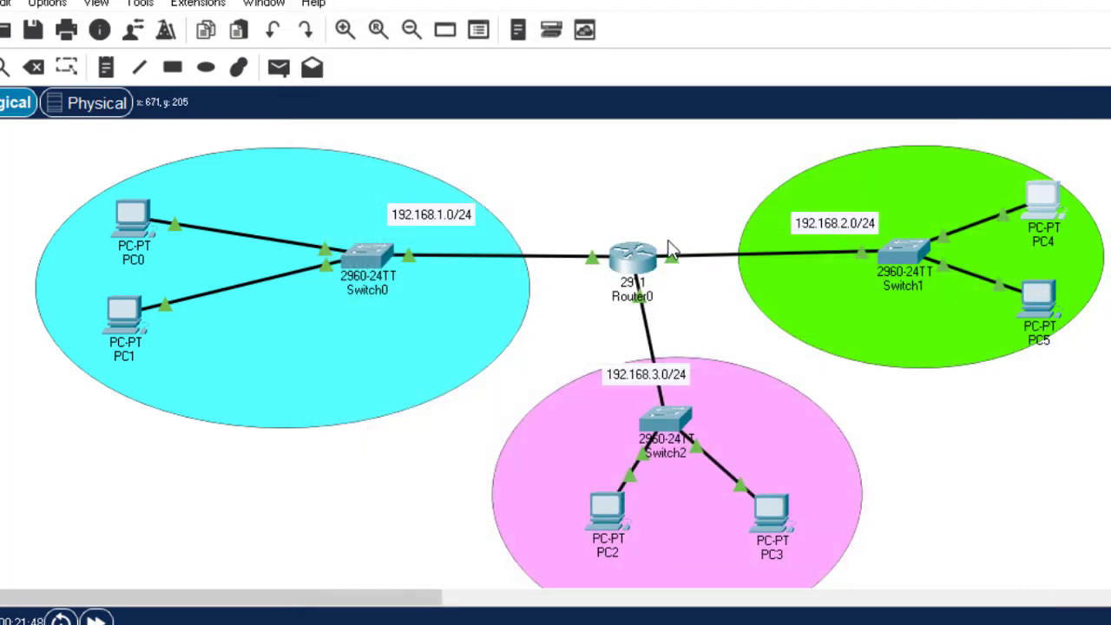
Give PC5 IPv4 192.168.2.3, mask 255.255.255.0 and default gateway 192.168.2.1
{"action": "left_click", "coordinate": [1041, 299]}
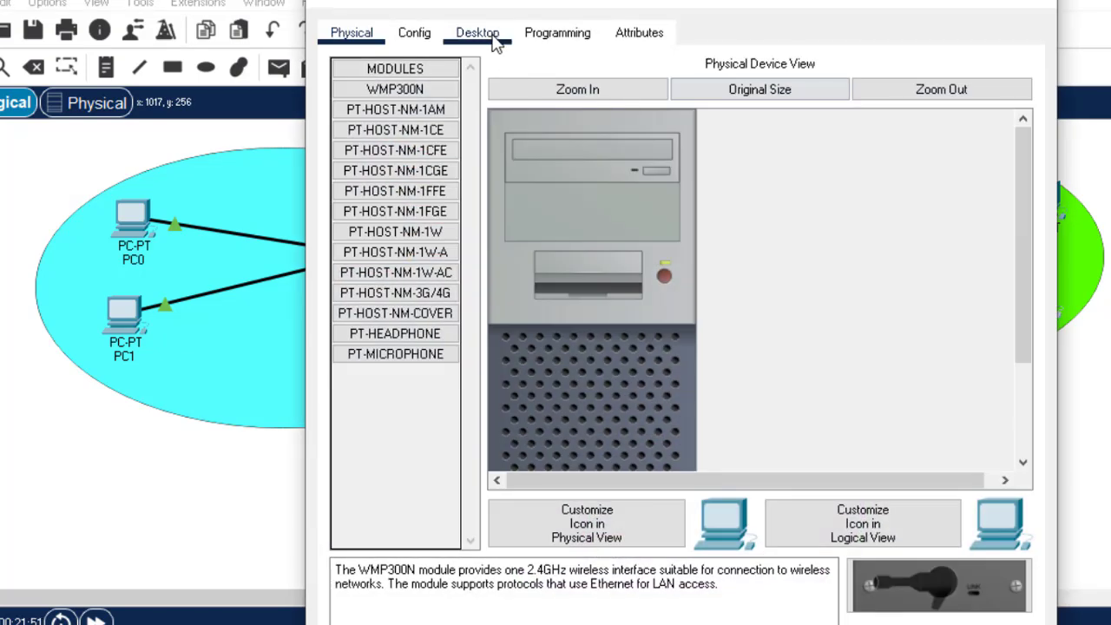
{"action": "left_click", "coordinate": [474, 33]}
{"action": "left_click", "coordinate": [381, 147]}
{"action": "left_click", "coordinate": [590, 181]}
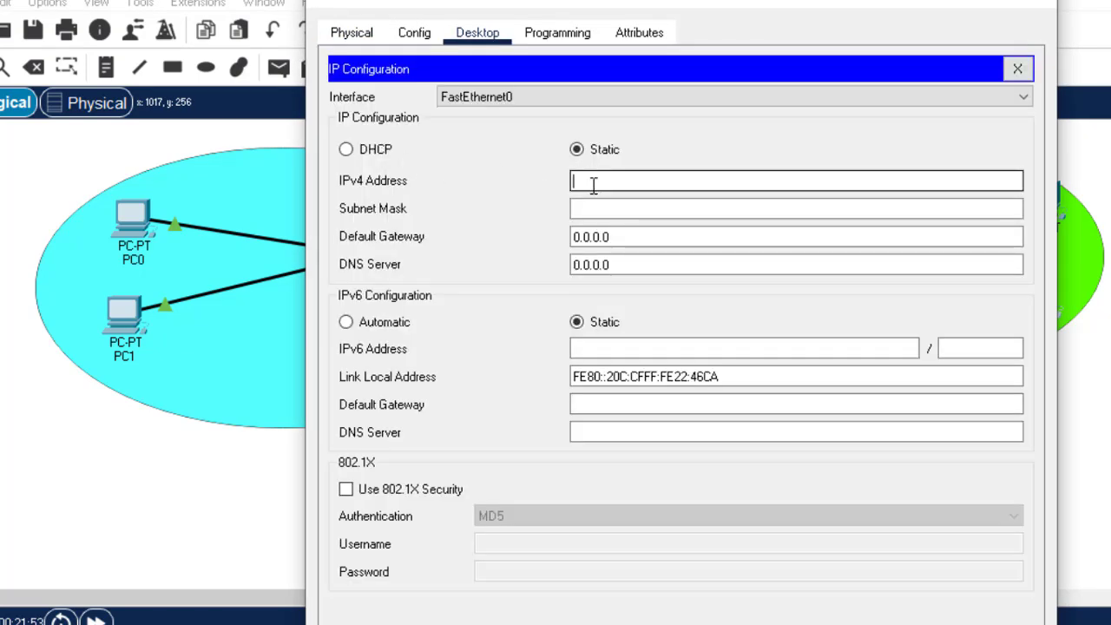
{"action": "type", "text": "192.16"}
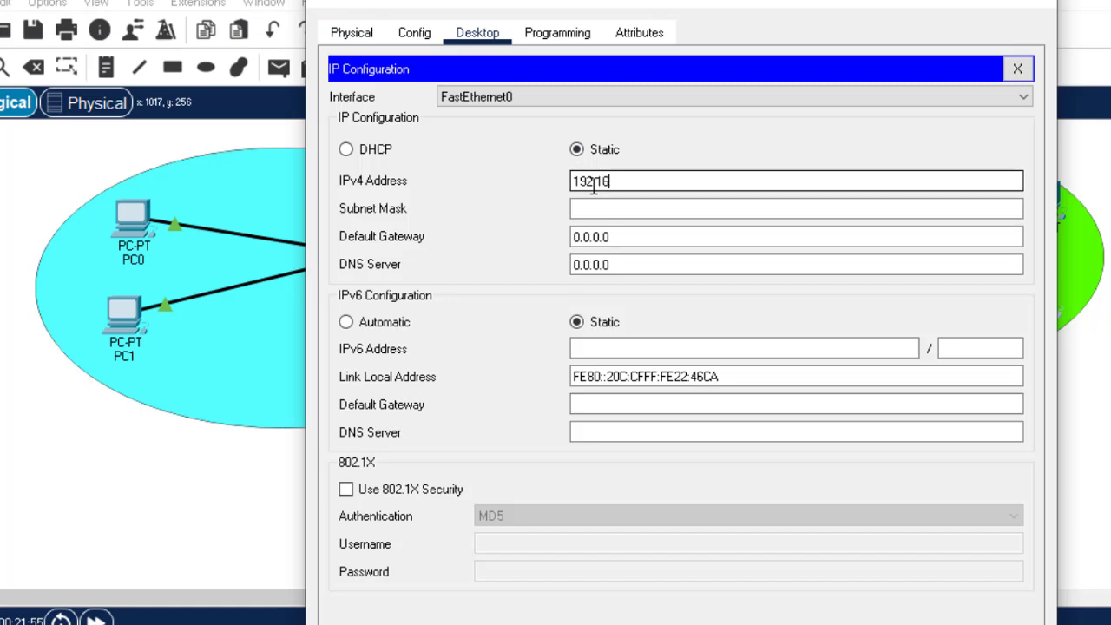
{"action": "type", "text": "8.2.3"}
{"action": "left_click", "coordinate": [618, 210]}
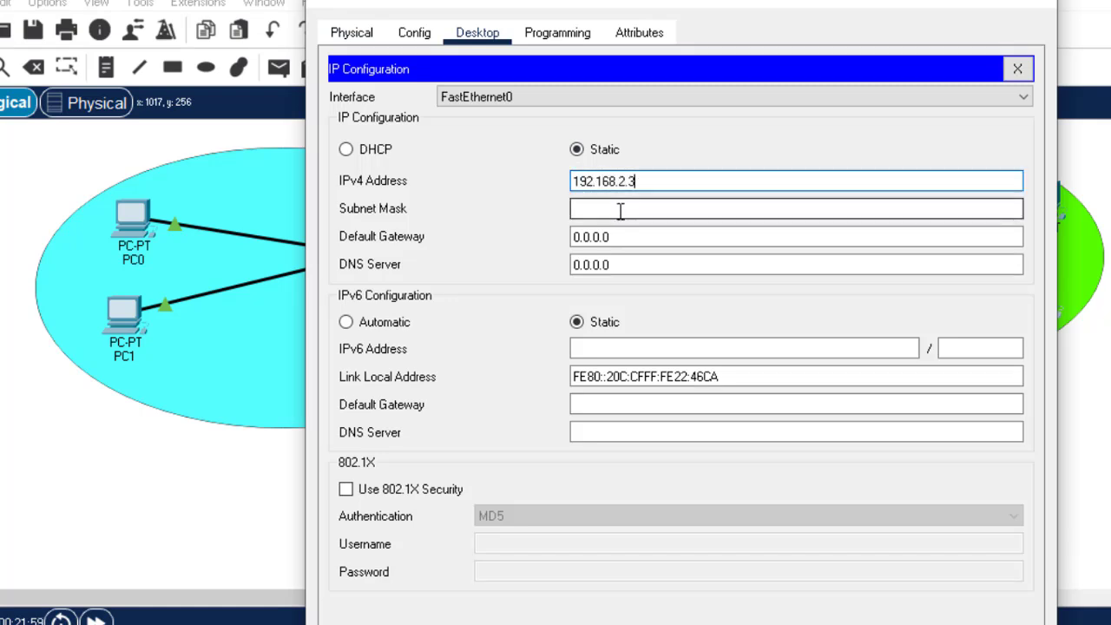
{"action": "key", "text": "Tab"}
{"action": "type", "text": "192.168.2.1"}
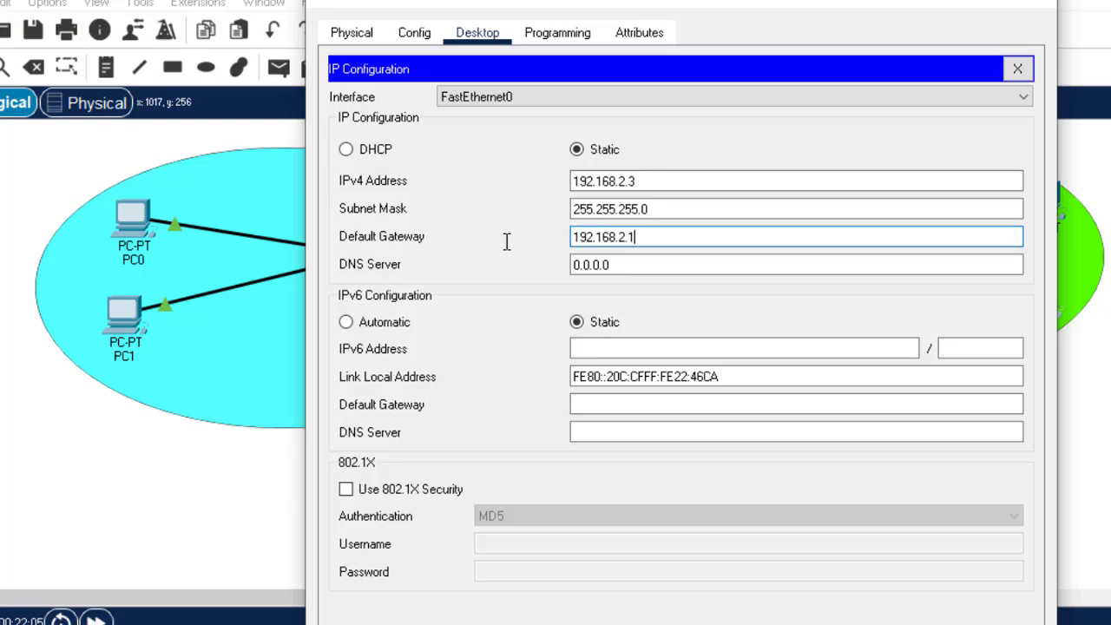
{"action": "left_click", "coordinate": [1018, 69]}
Ping gateway 192.168.2.1 from the PC's Command Prompt, then close the PC window
{"action": "left_click", "coordinate": [816, 121]}
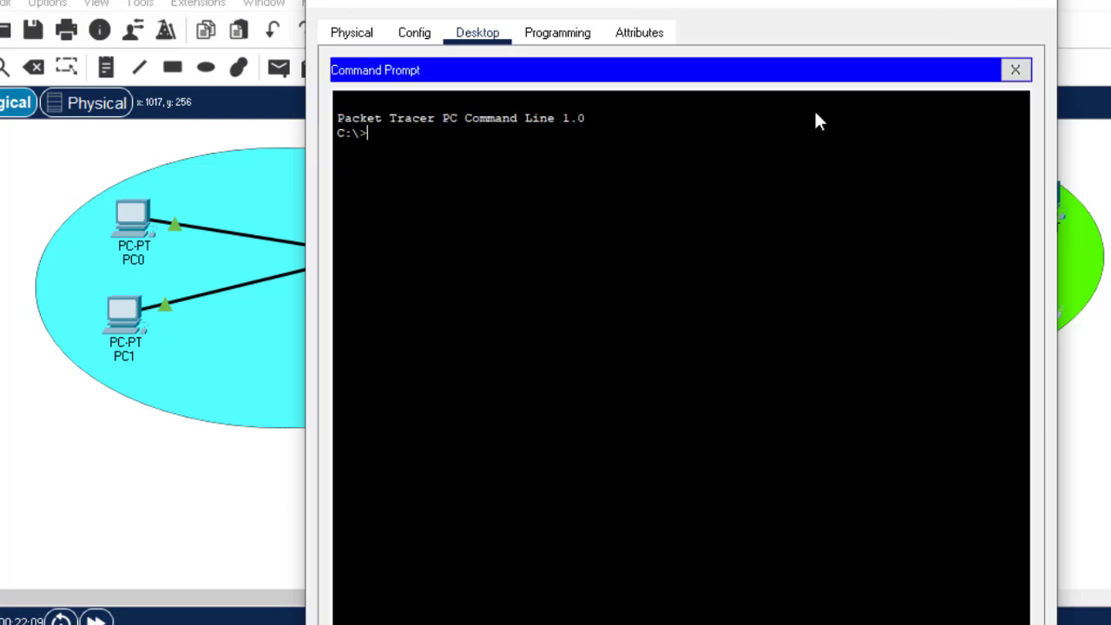
{"action": "type", "text": "ping 192.168.2"}
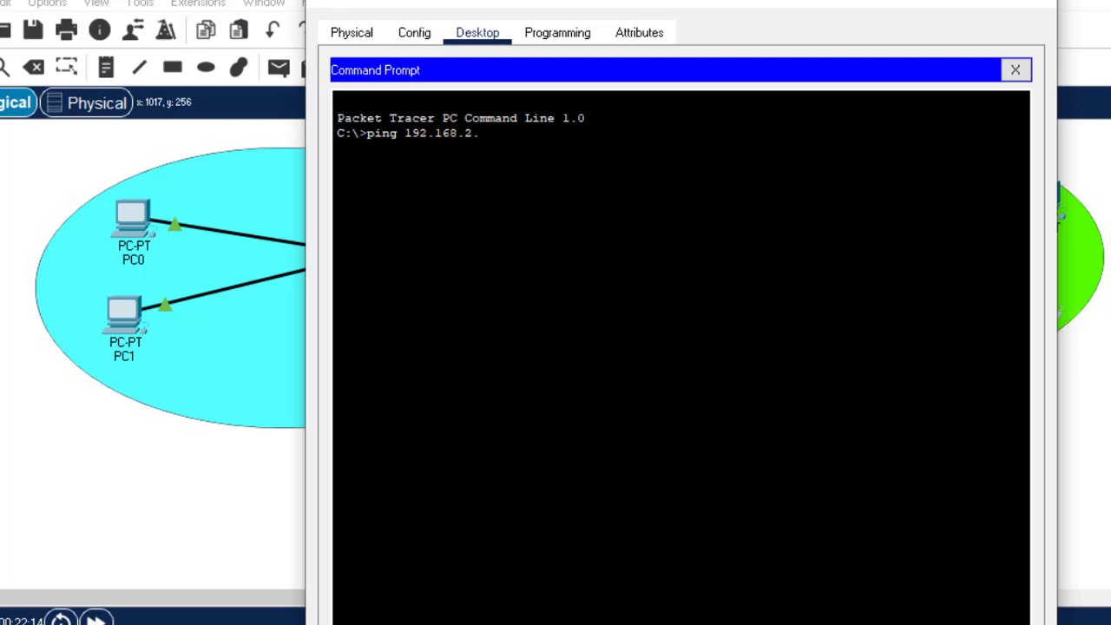
{"action": "type", "text": ".1"}
{"action": "key", "text": "Return"}
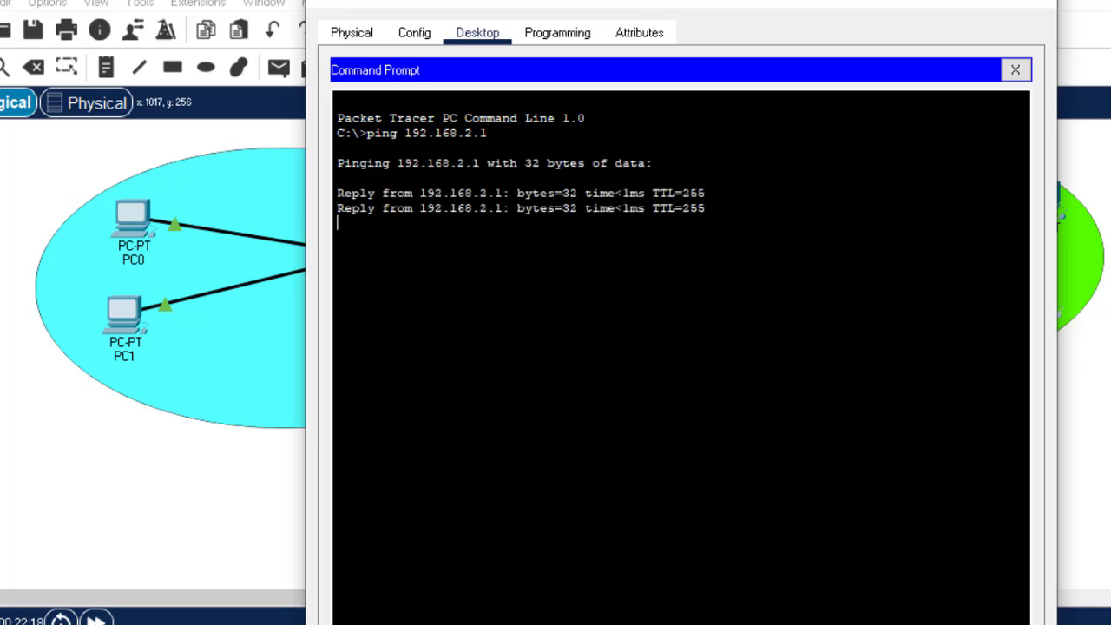
{"action": "left_click", "coordinate": [1042, 5]}
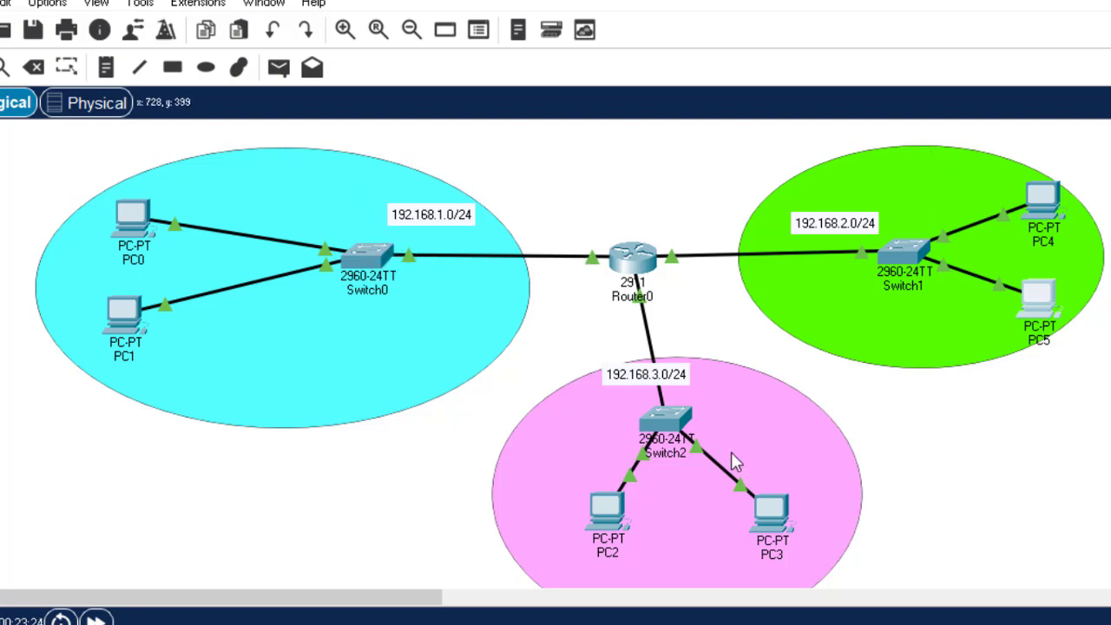
{"action": "left_click", "coordinate": [124, 320]}
{"action": "left_click", "coordinate": [803, 144]}
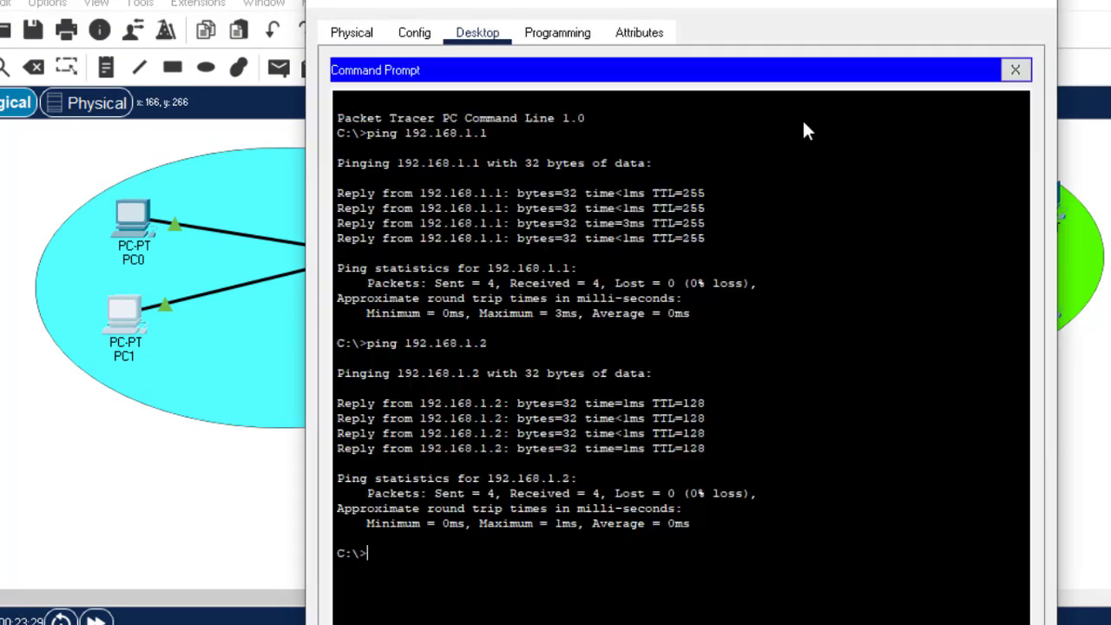
{"action": "left_click", "coordinate": [1015, 69]}
{"action": "left_click", "coordinate": [432, 85]}
{"action": "left_click", "coordinate": [660, 184]}
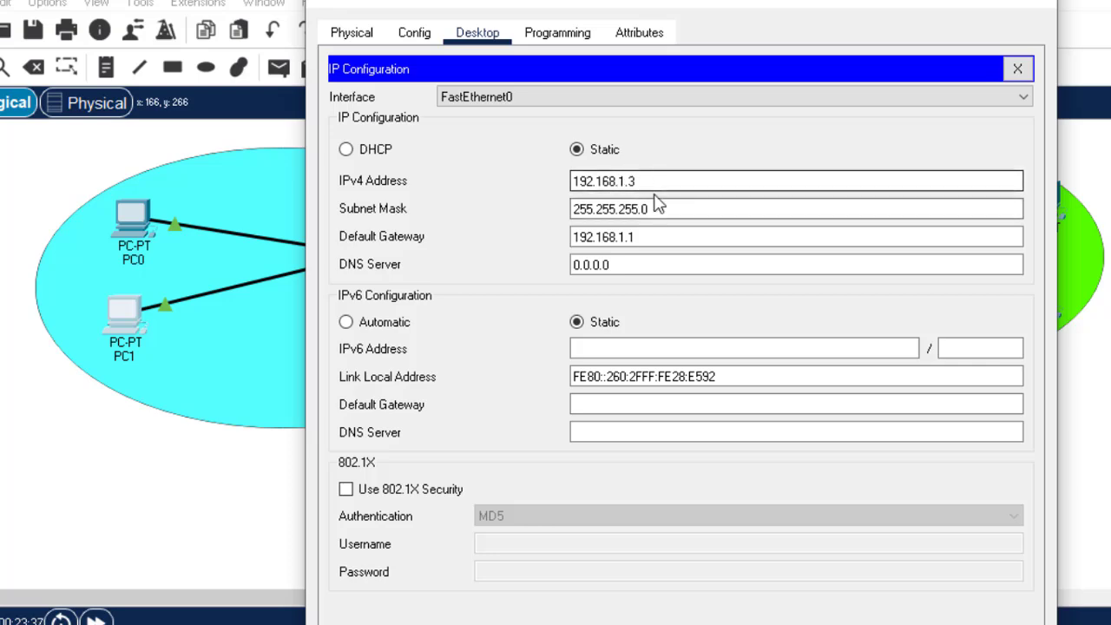
{"action": "left_click", "coordinate": [1016, 70]}
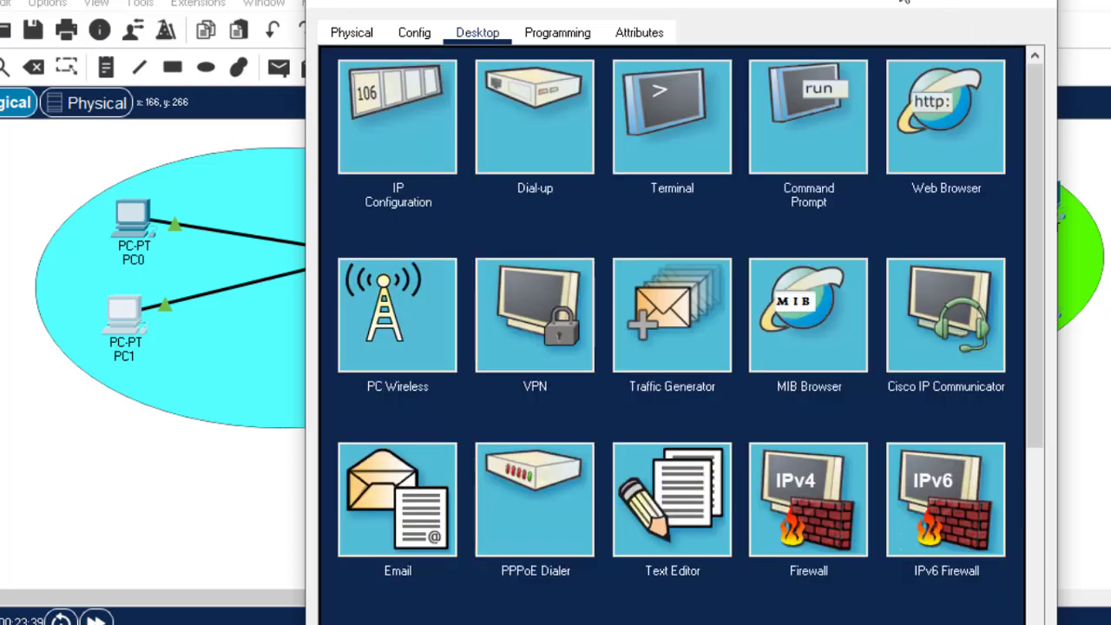
{"action": "left_click_drag", "start_coordinate": [864, 3], "coordinate": [578, 40]}
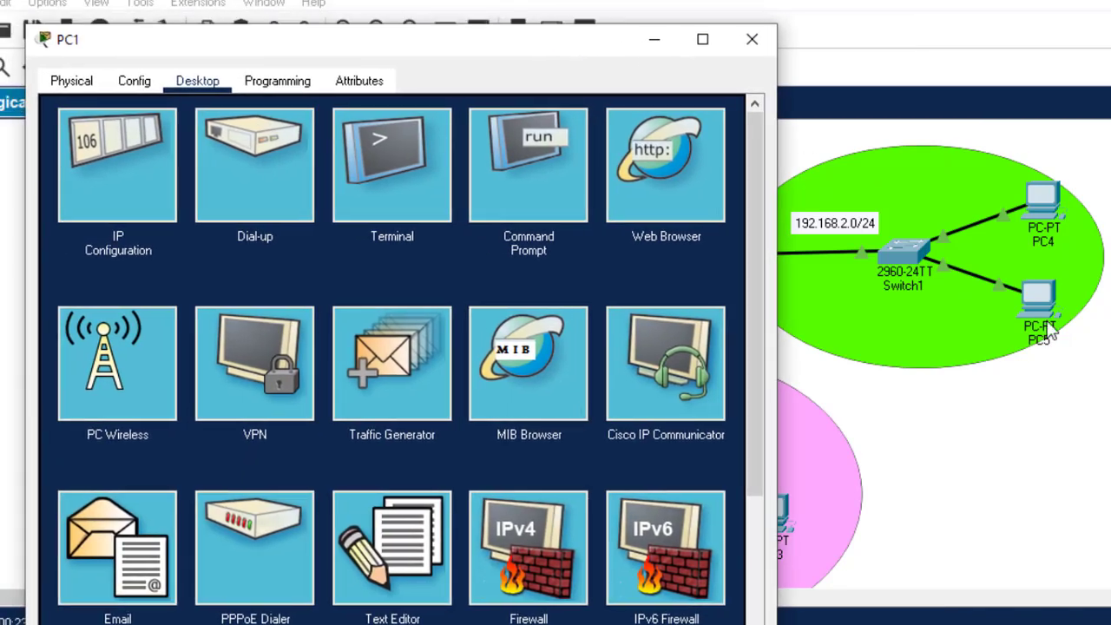
{"action": "left_click", "coordinate": [1046, 296]}
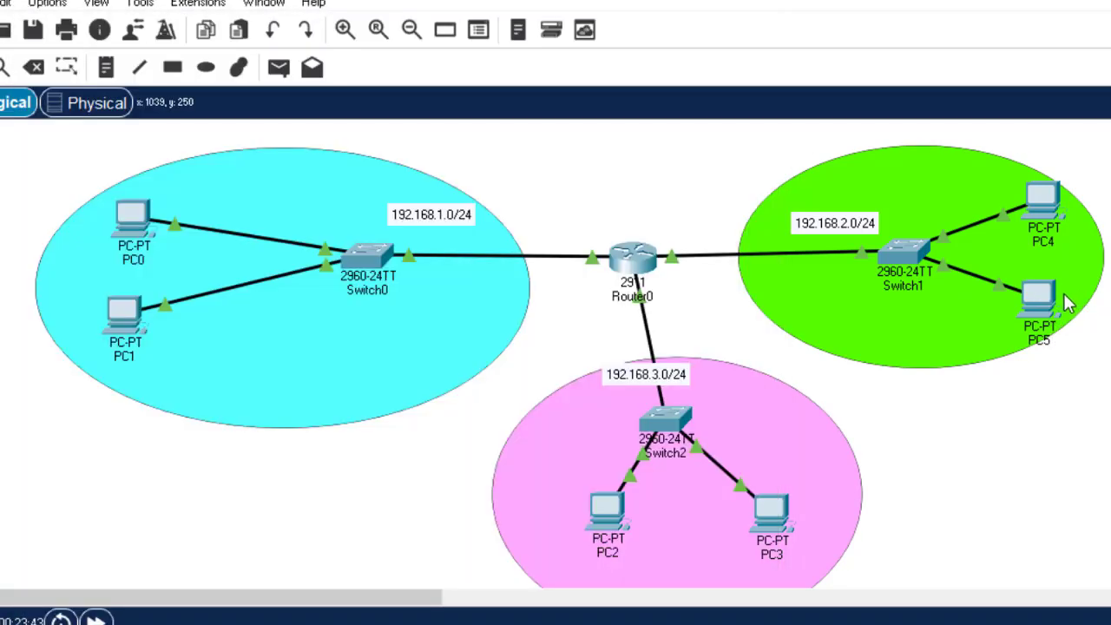
{"action": "left_click", "coordinate": [1045, 296]}
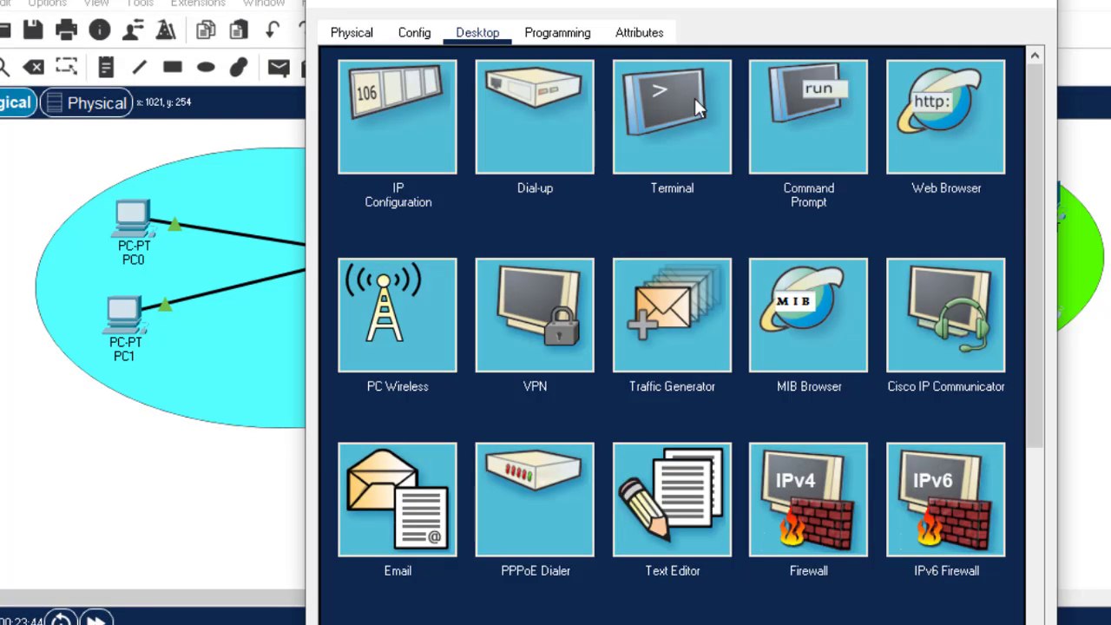
{"action": "left_click", "coordinate": [390, 98]}
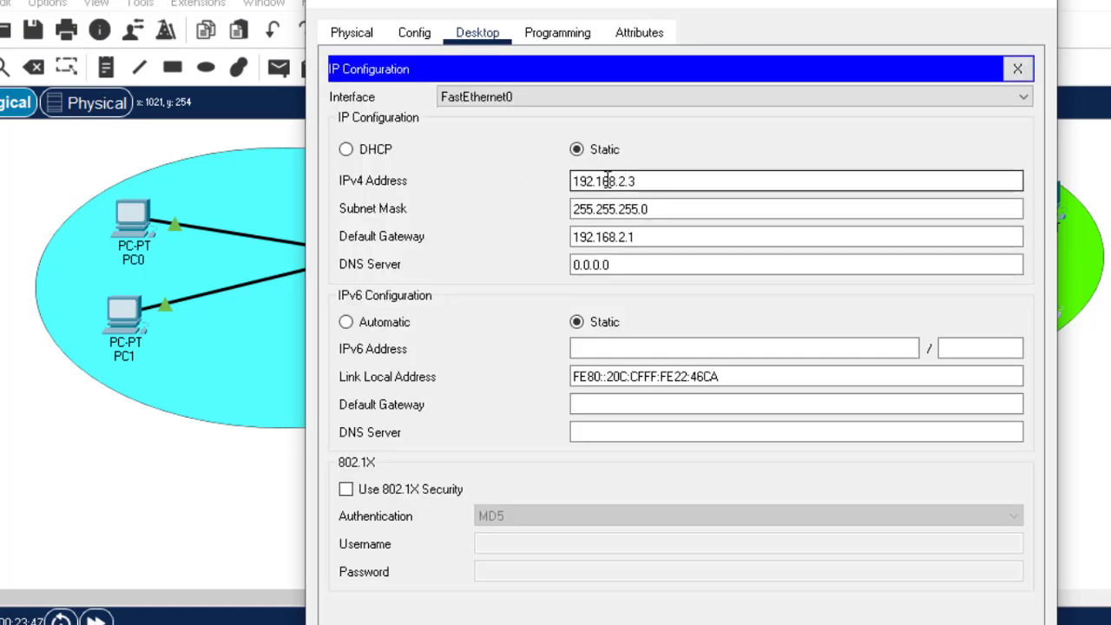
{"action": "left_click", "coordinate": [1037, 3]}
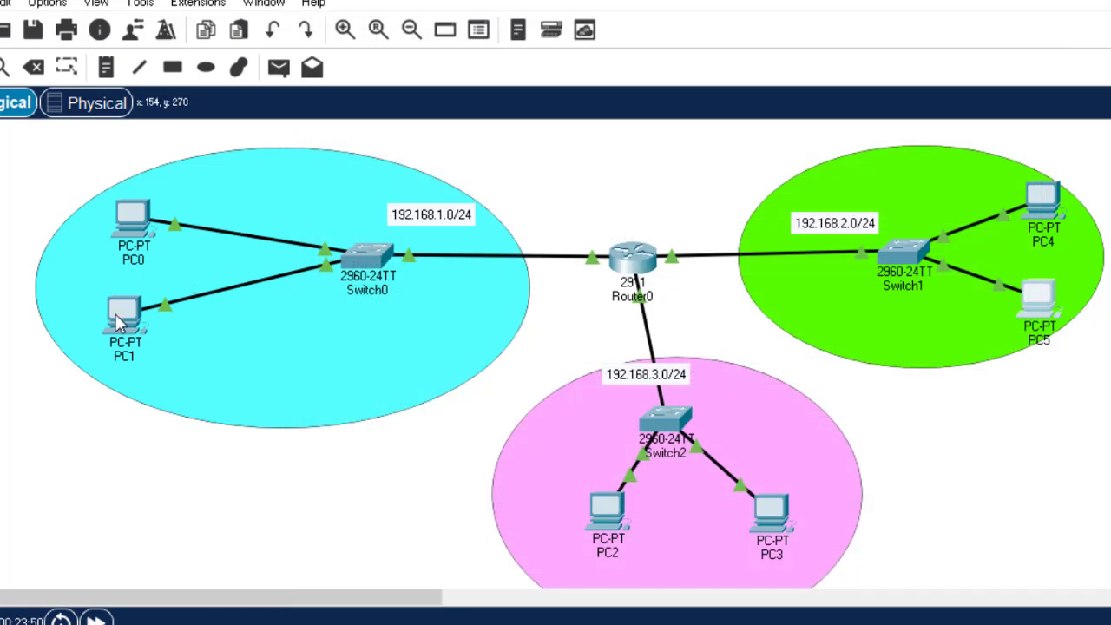
{"action": "left_click", "coordinate": [119, 321]}
Ping 192.168.2.3 from PC1's Command Prompt for 4/4 replies, then close PC1
{"action": "left_click", "coordinate": [523, 163]}
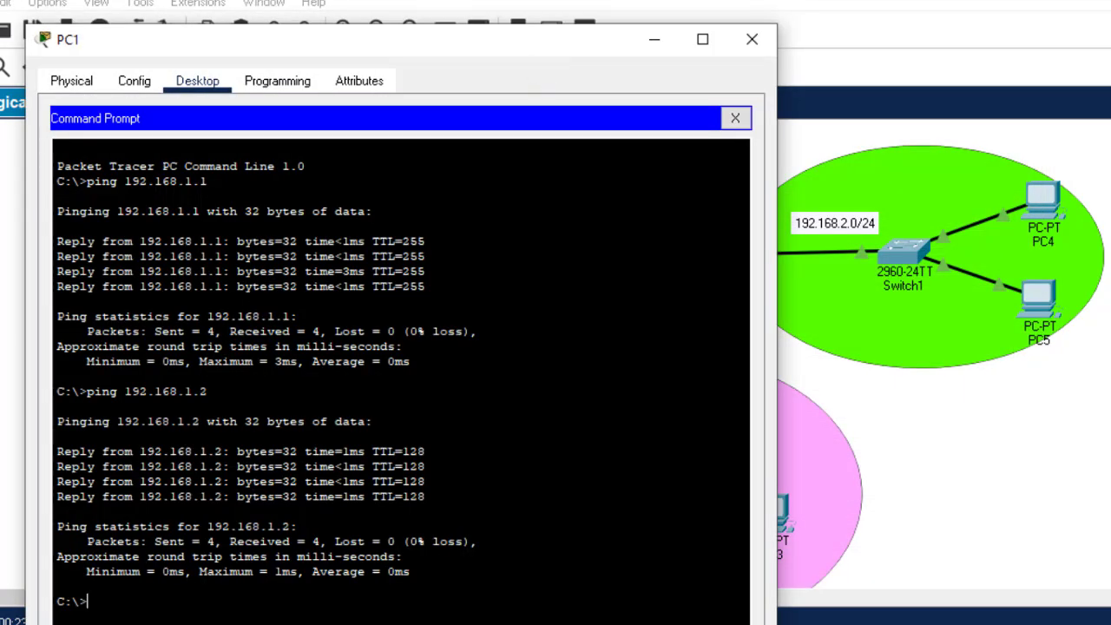
{"action": "left_click_drag", "start_coordinate": [561, 48], "coordinate": [829, 0]}
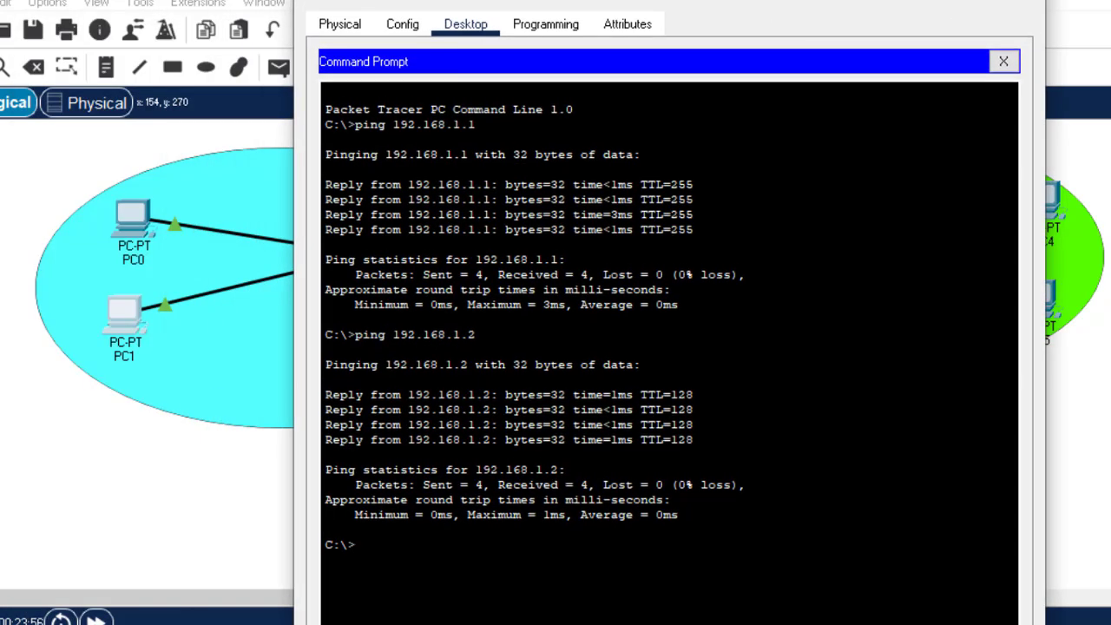
{"action": "key", "text": "Return"}
{"action": "key", "text": "Return"}
{"action": "type", "text": "ping 192.16"}
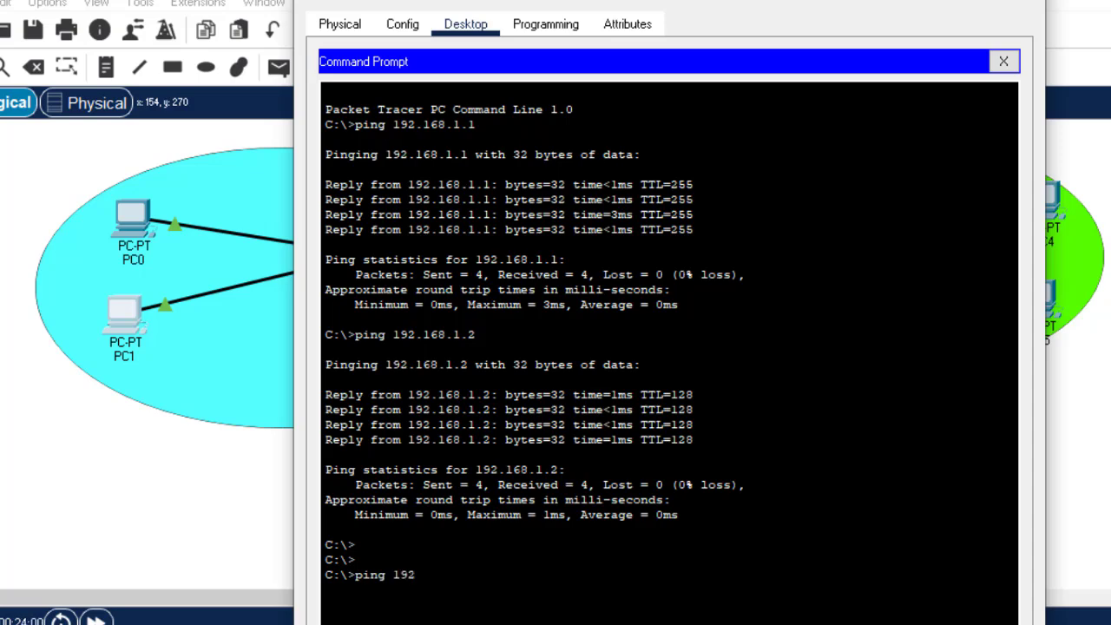
{"action": "type", "text": "8.2.3"}
{"action": "key", "text": "Return"}
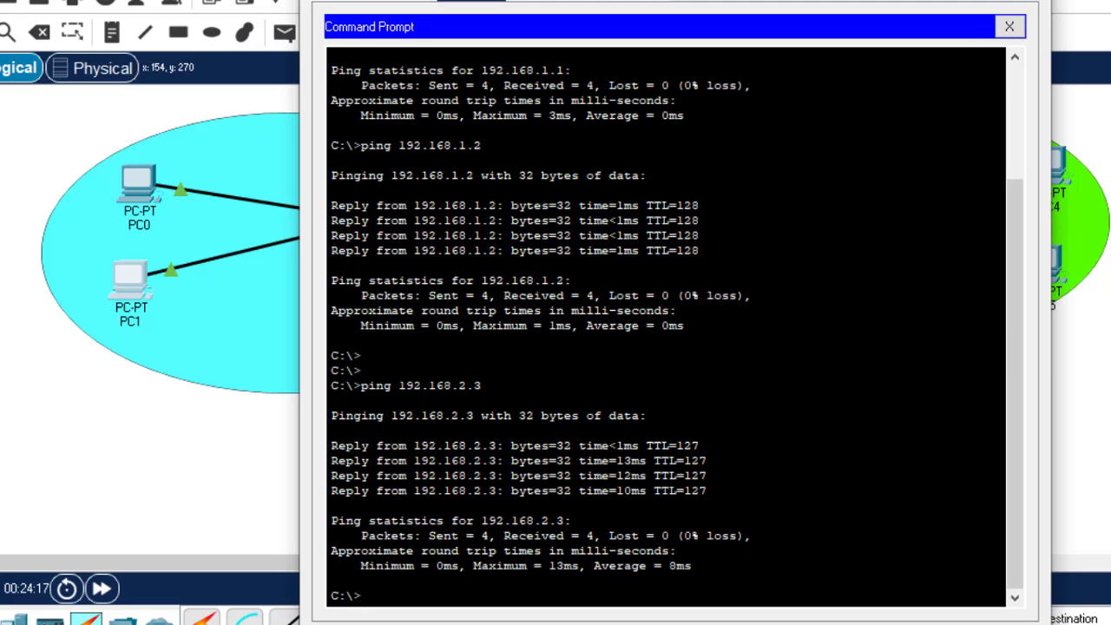
{"action": "key", "text": "alt+F4"}
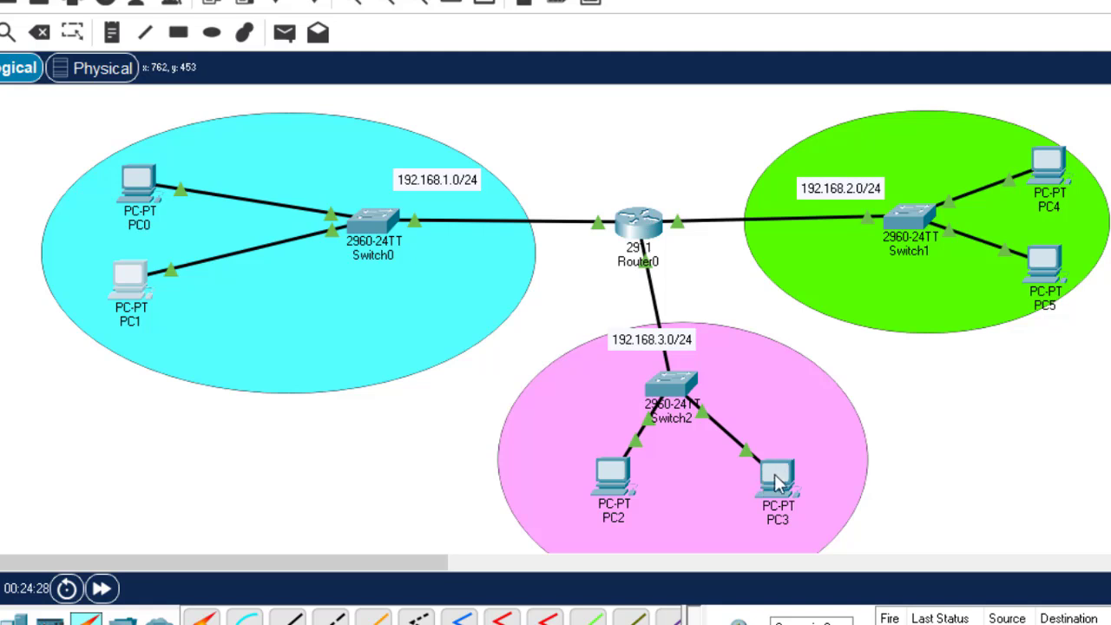
Check PC3's address and ping 192.168.3.3 from PC1's Command Prompt
{"action": "mouse_move", "coordinate": [779, 482]}
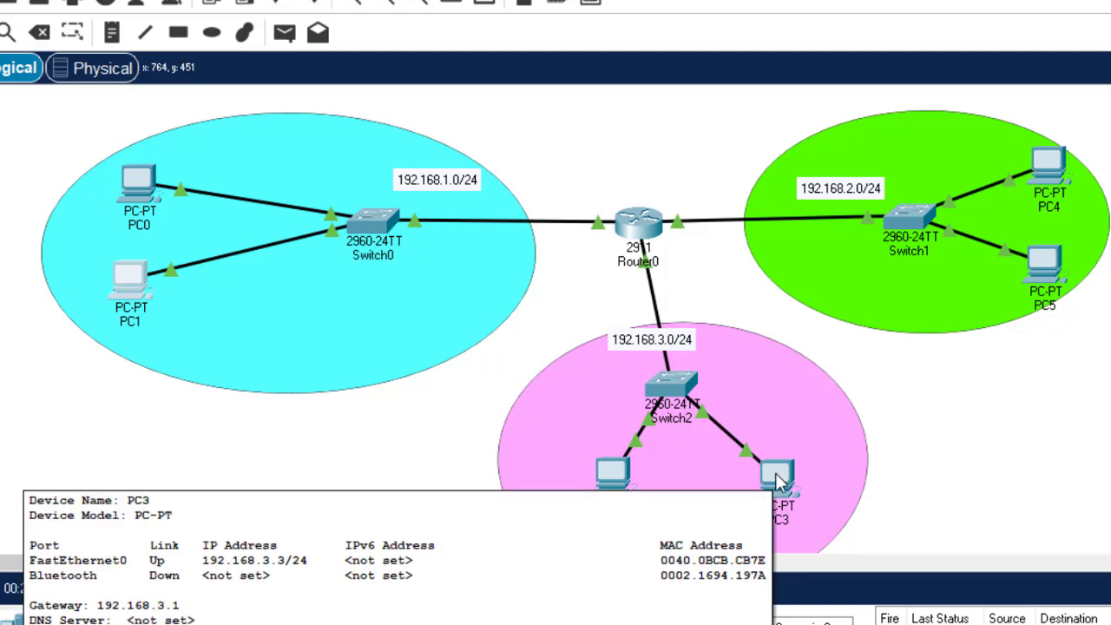
{"action": "left_click", "coordinate": [132, 297]}
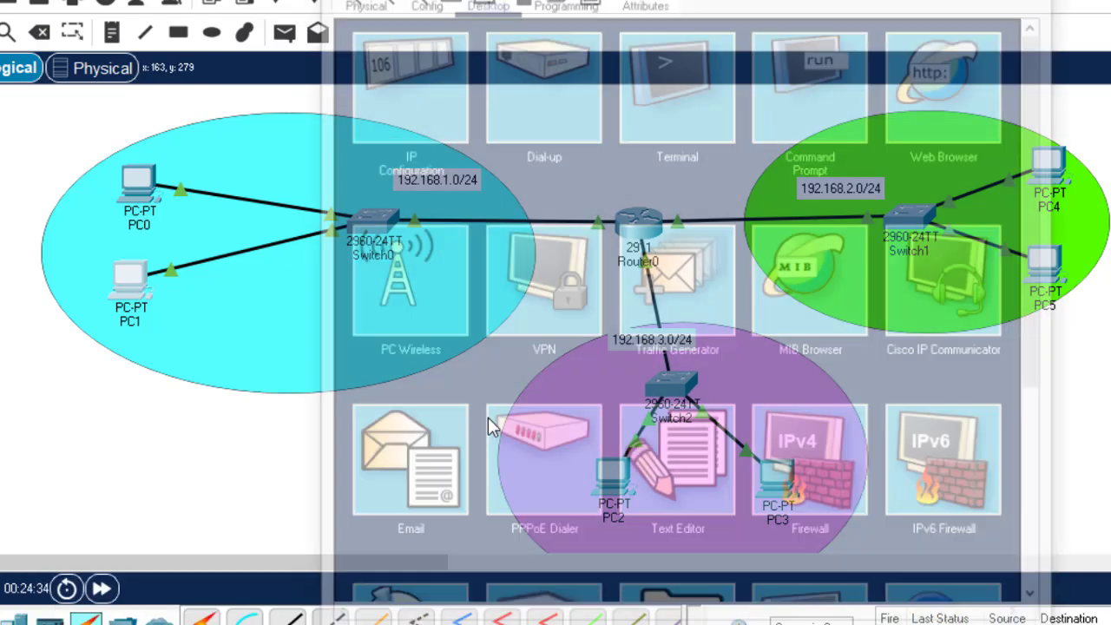
{"action": "left_click", "coordinate": [823, 100]}
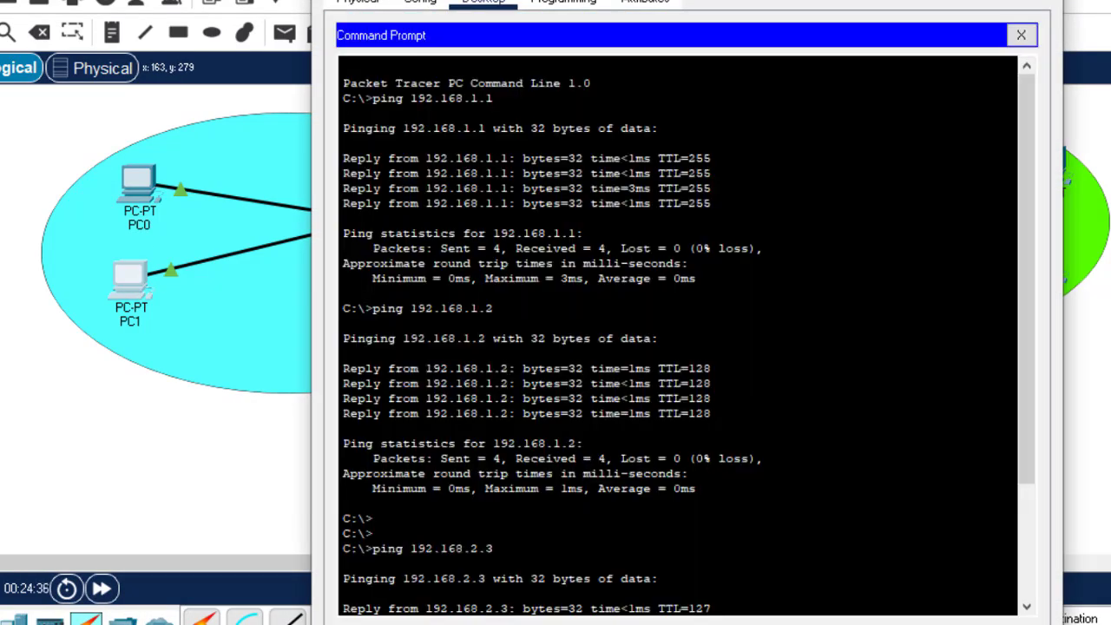
{"action": "key", "text": "Return"}
{"action": "key", "text": "Return"}
{"action": "key", "text": "Return"}
{"action": "key", "text": "Up"}
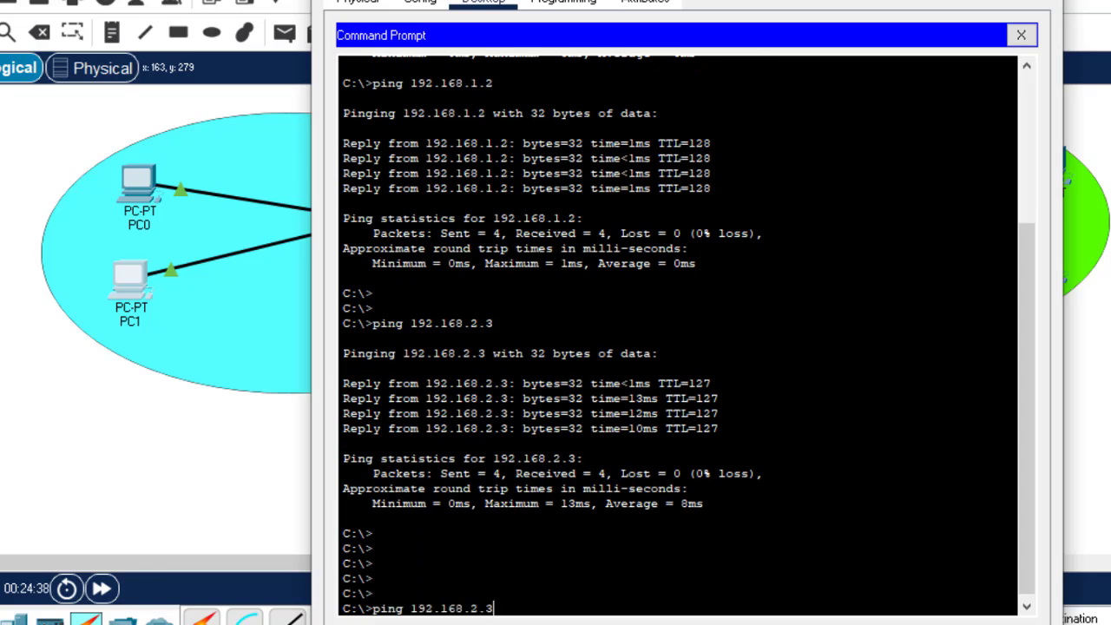
{"action": "key", "text": "BackSpace"}
{"action": "key", "text": "BackSpace"}
{"action": "key", "text": "BackSpace"}
{"action": "type", "text": "3.3"}
{"action": "key", "text": "Return"}
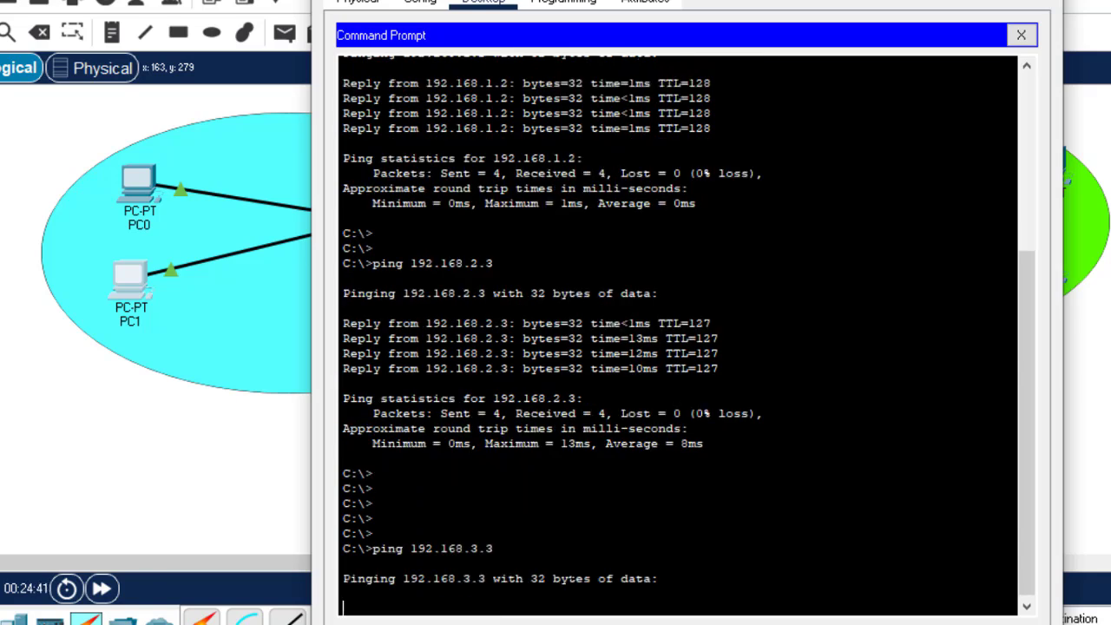
Repeat the ping to 192.168.3.3 and select the four successful reply lines
{"action": "left_click_drag", "start_coordinate": [1025, 398], "coordinate": [1018, 519]}
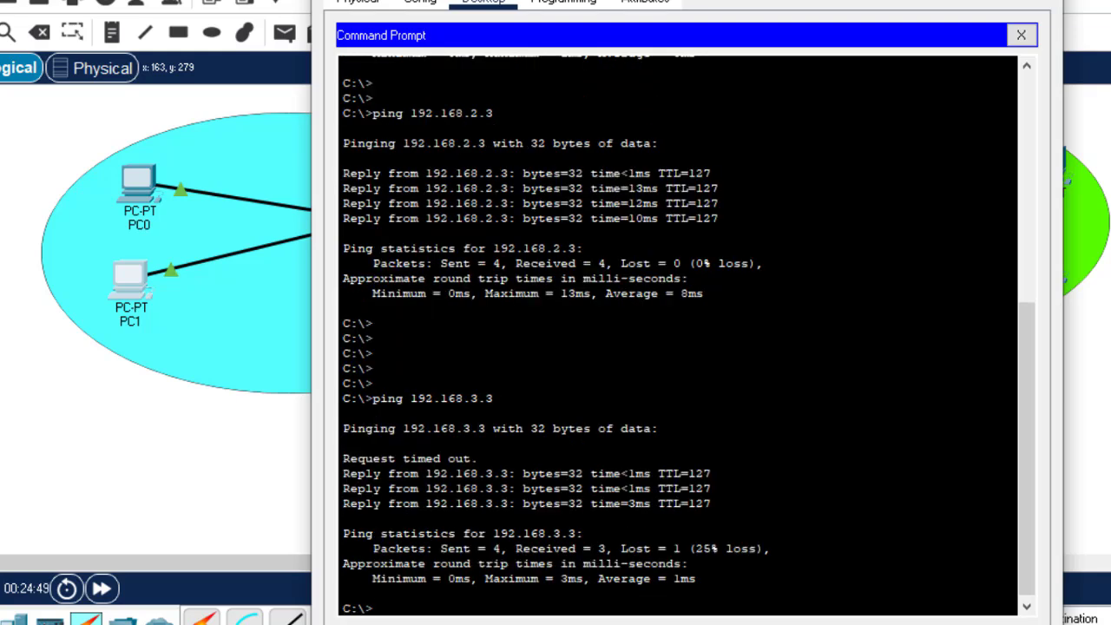
{"action": "key", "text": "Up"}
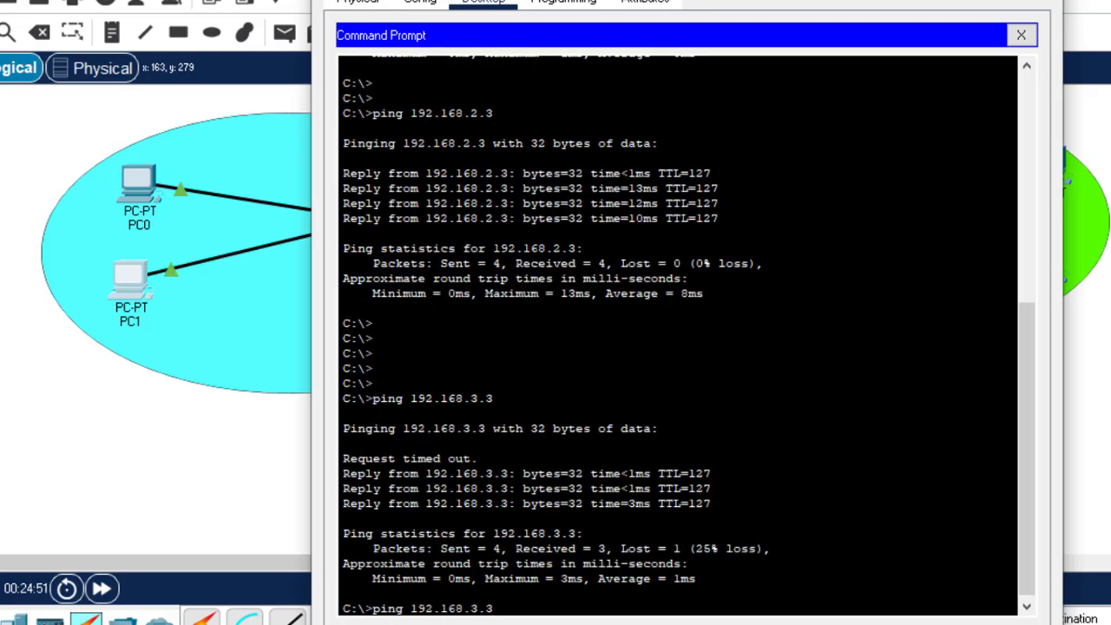
{"action": "key", "text": "Return"}
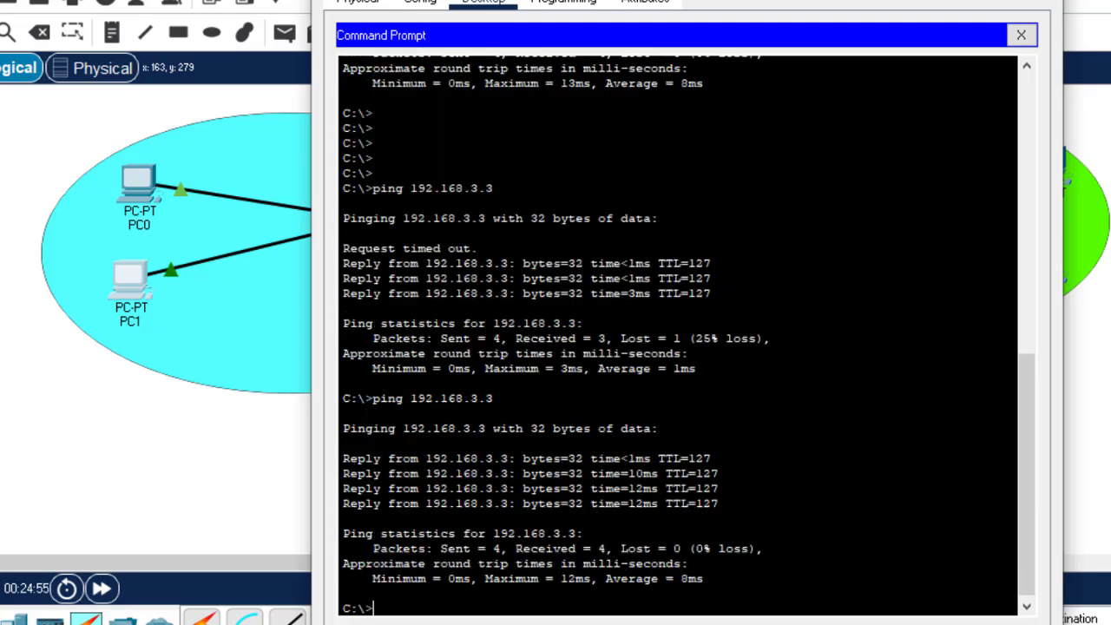
{"action": "left_click_drag", "start_coordinate": [719, 504], "coordinate": [366, 459]}
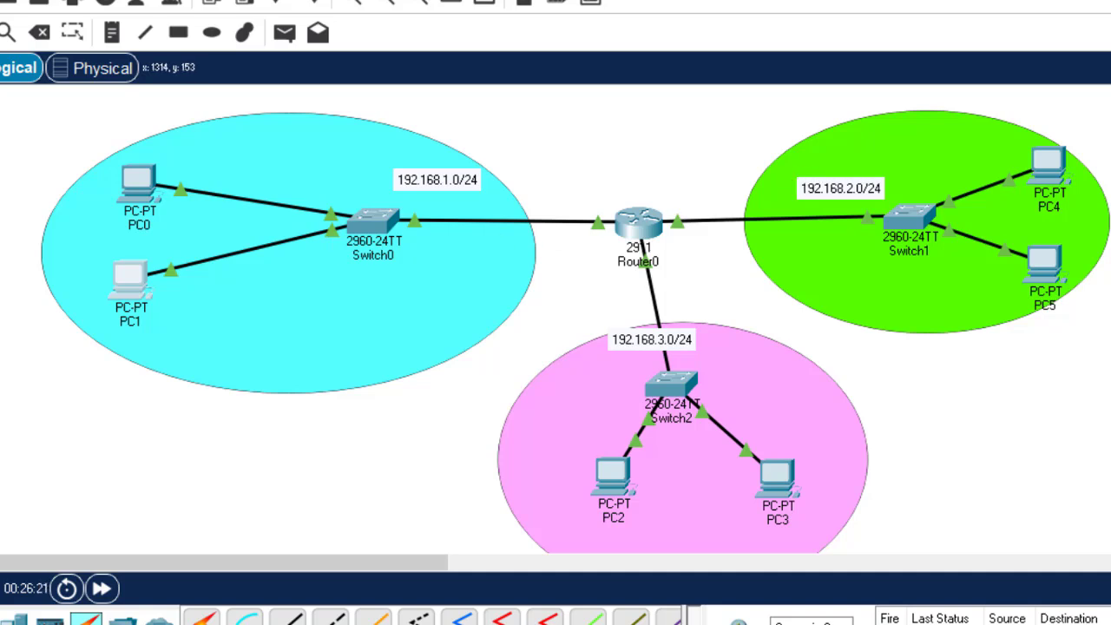
{"action": "scroll", "coordinate": [573, 325], "scroll_direction": "up", "scroll_amount": 3}
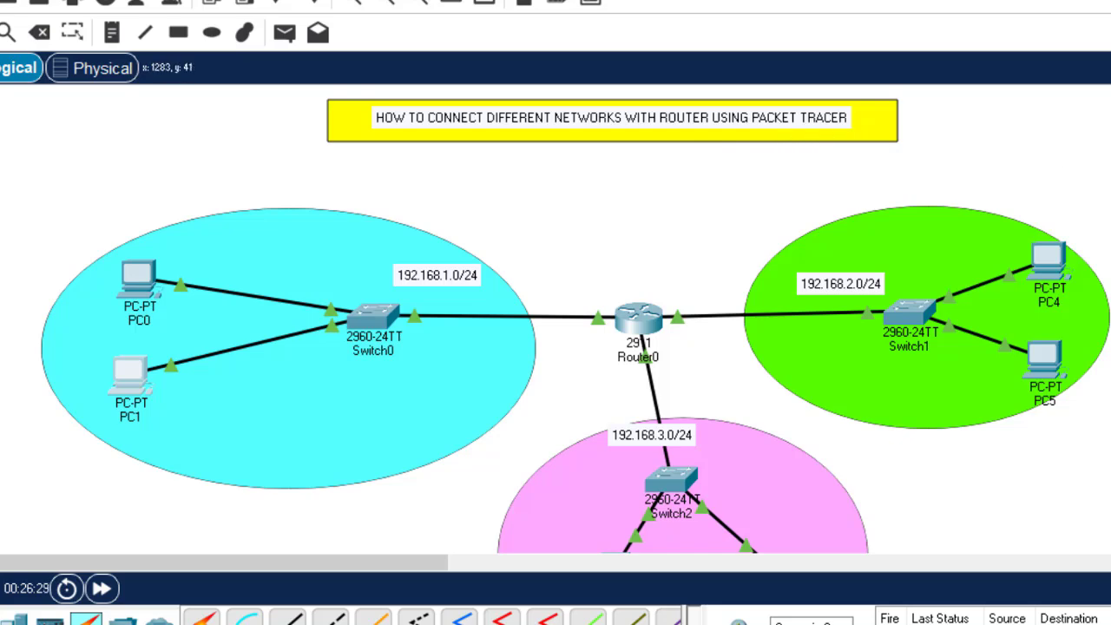
{"action": "scroll", "coordinate": [575, 319], "scroll_direction": "down", "scroll_amount": 3}
{"action": "scroll", "coordinate": [576, 319], "scroll_direction": "up", "scroll_amount": 3}
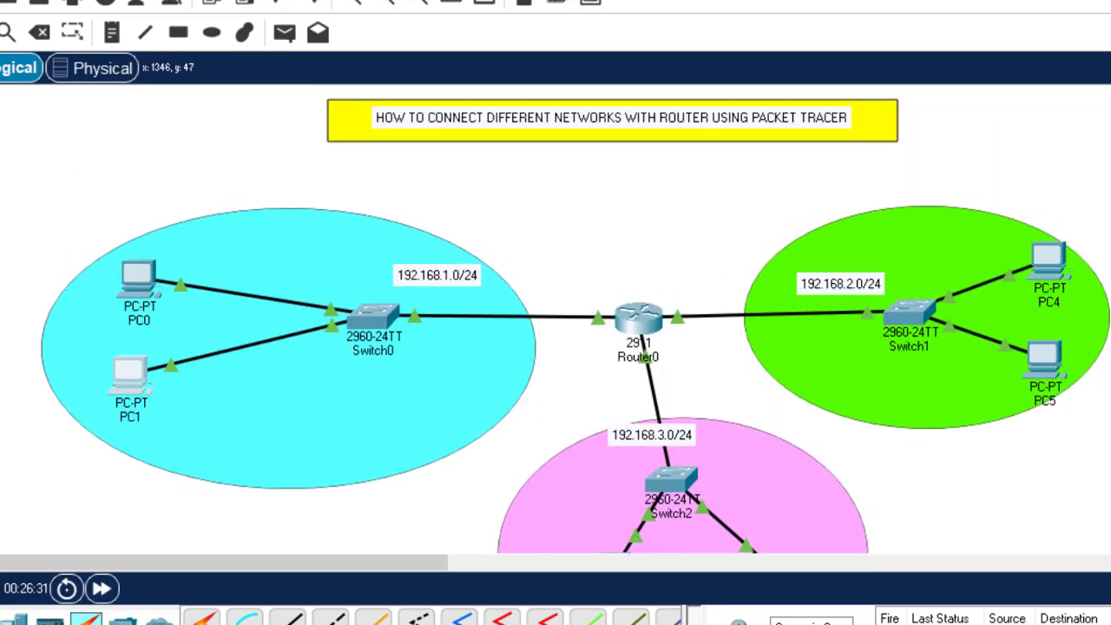